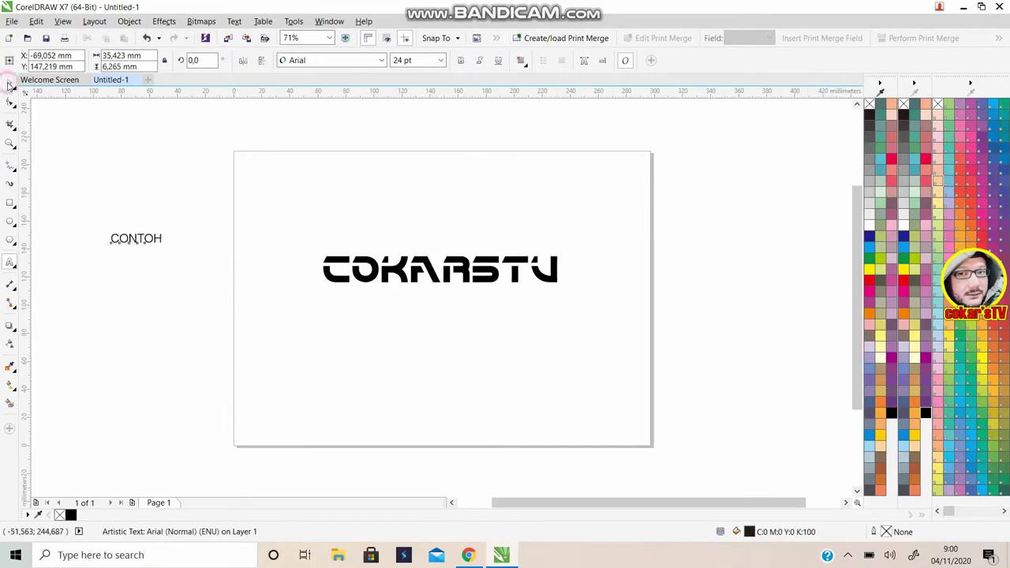
left_click(347, 60)
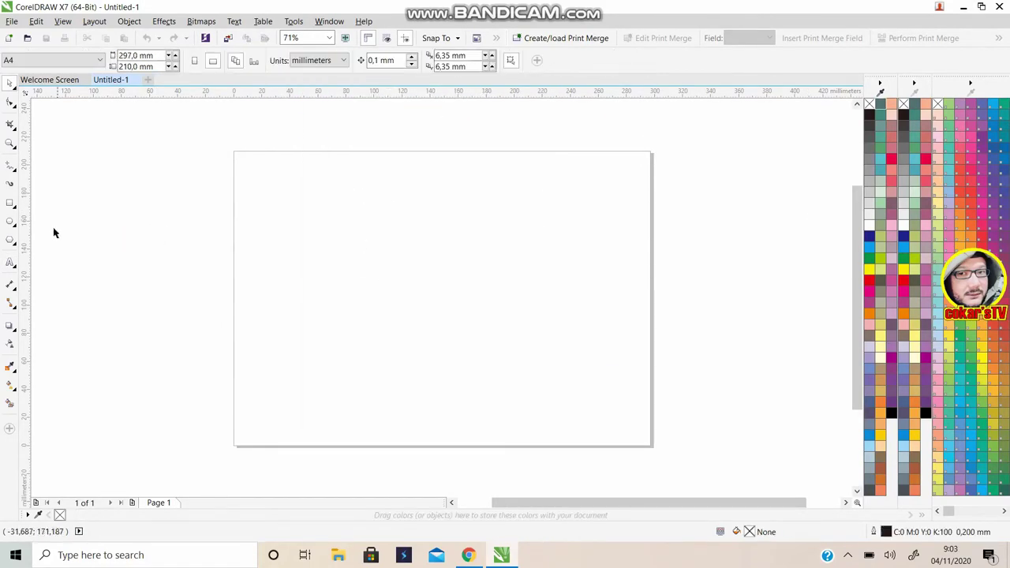
left_click(180, 221)
type("CO")
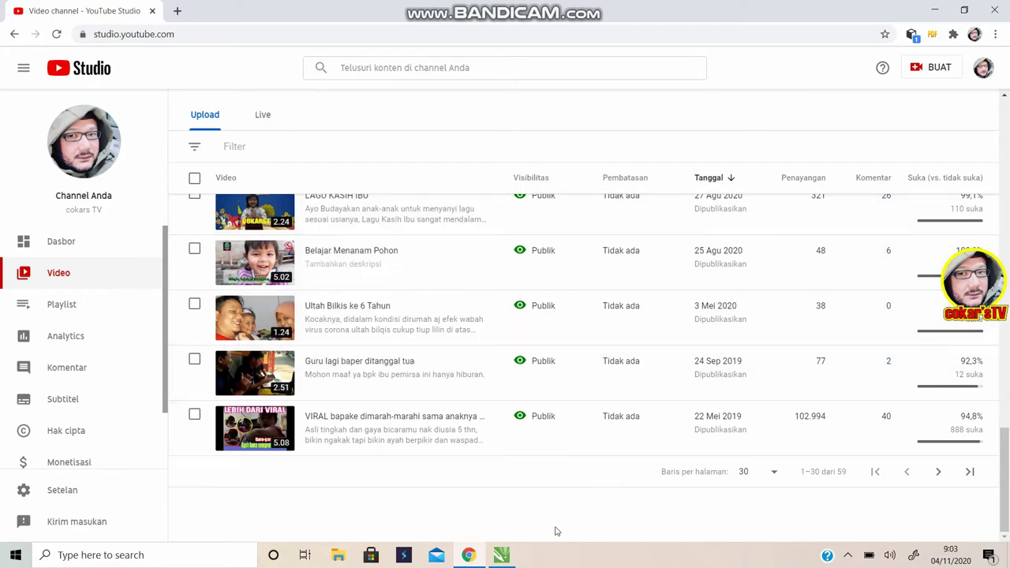
Switch to the blank CorelDRAW document
left_click(506, 557)
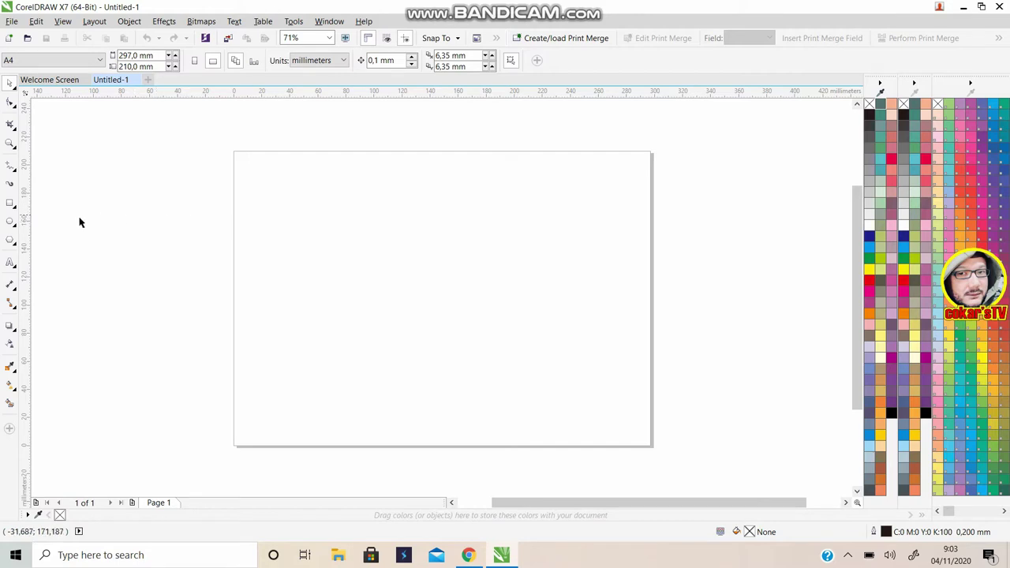
left_click(10, 265)
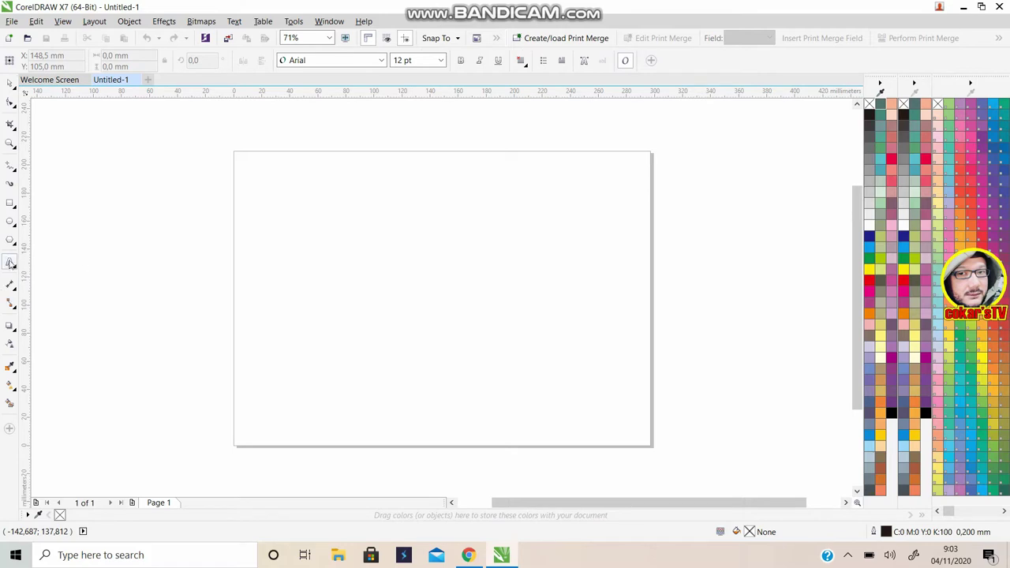
left_click(296, 247)
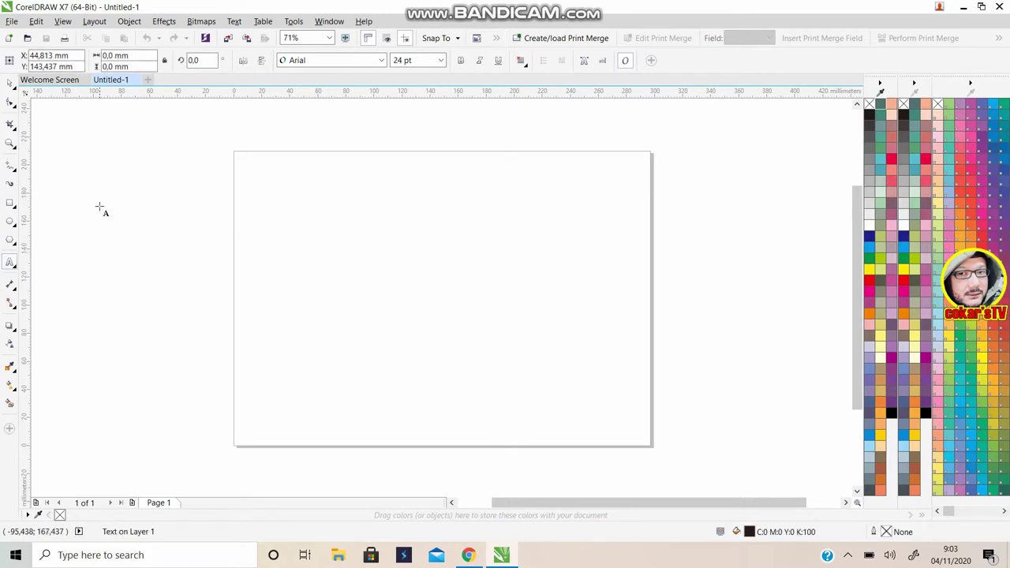
left_click_drag(99, 205, 202, 280)
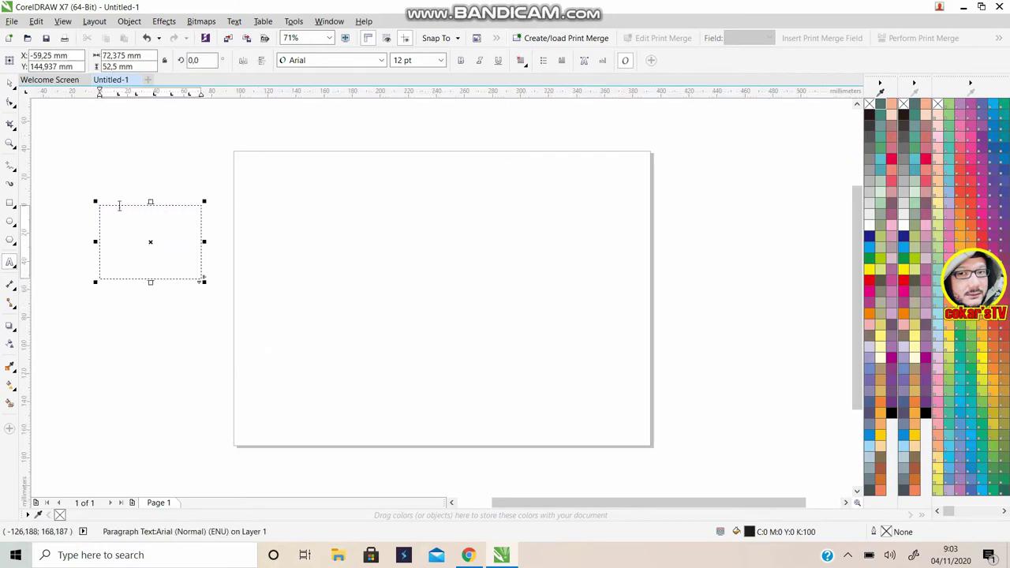
key("Escape")
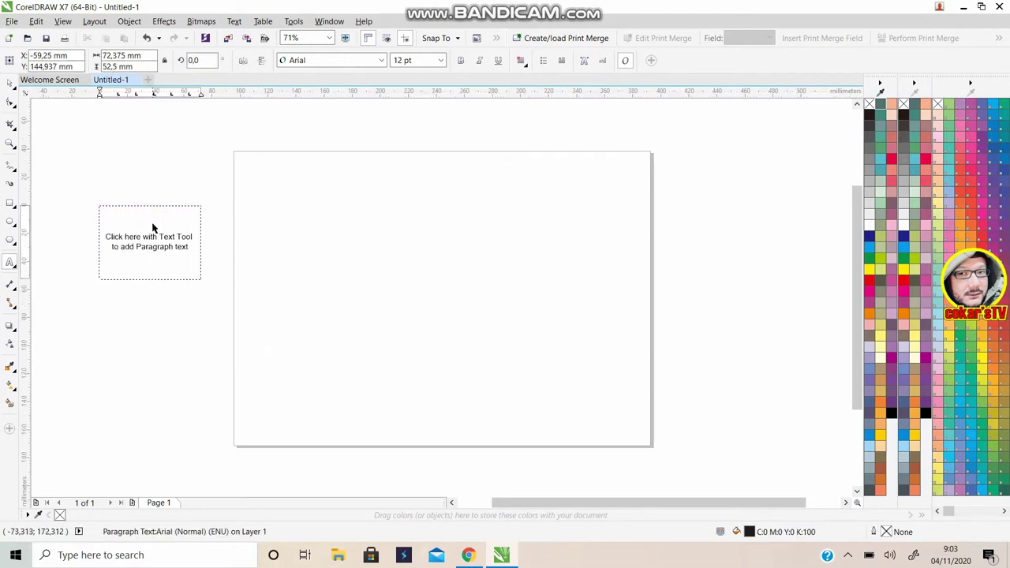
key("ctrl+z")
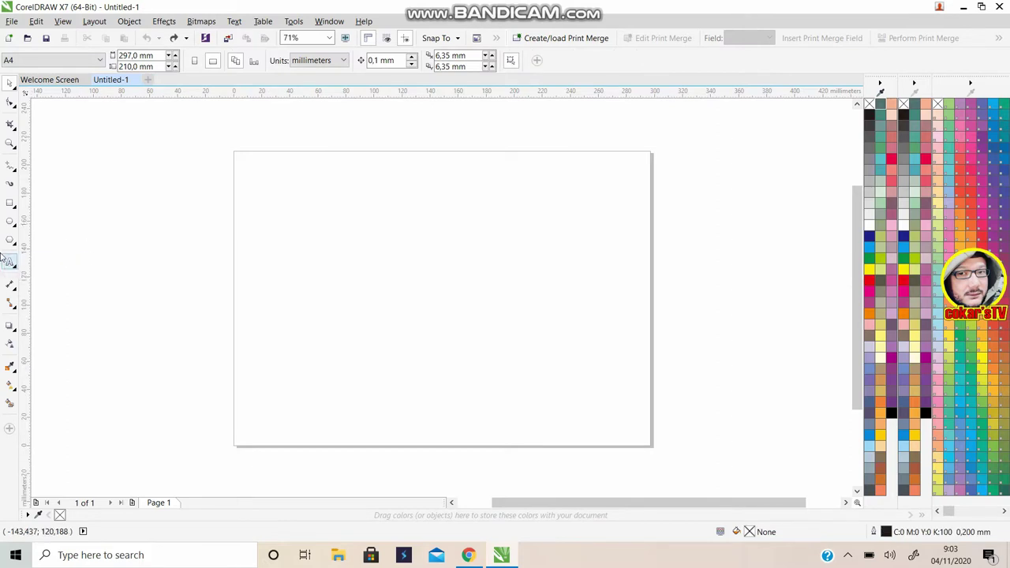
Add the artistic text "COKARSTV" near the page's upper left edge and set its font to Flipside BRK
left_click(10, 263)
left_click(178, 223)
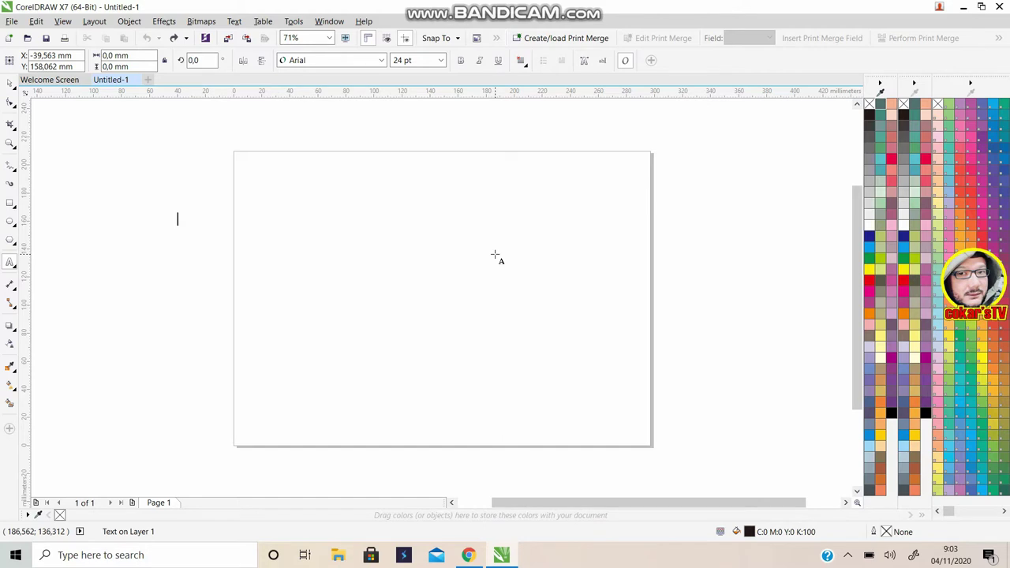
type("COKARS")
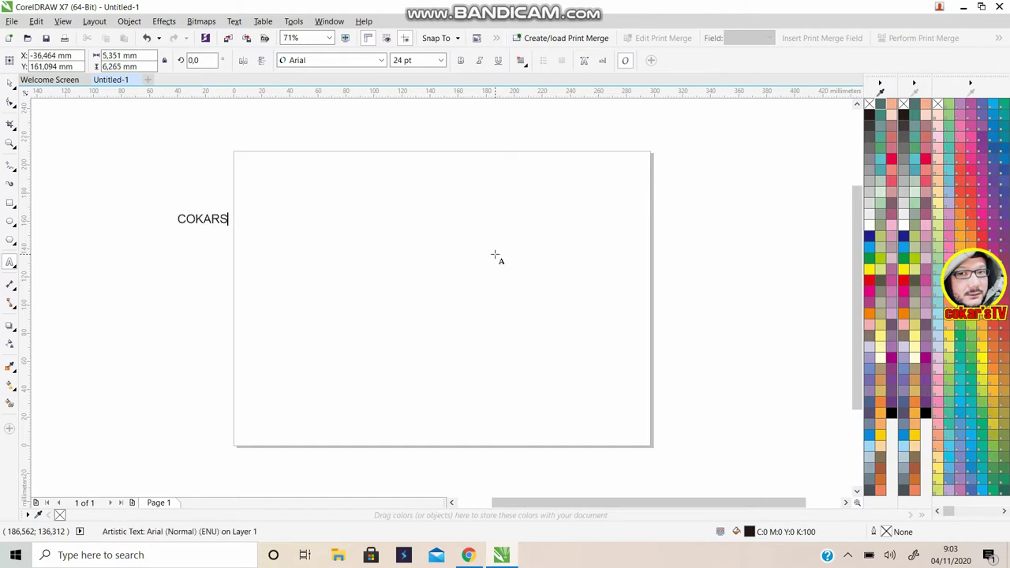
type("TV")
left_click(10, 84)
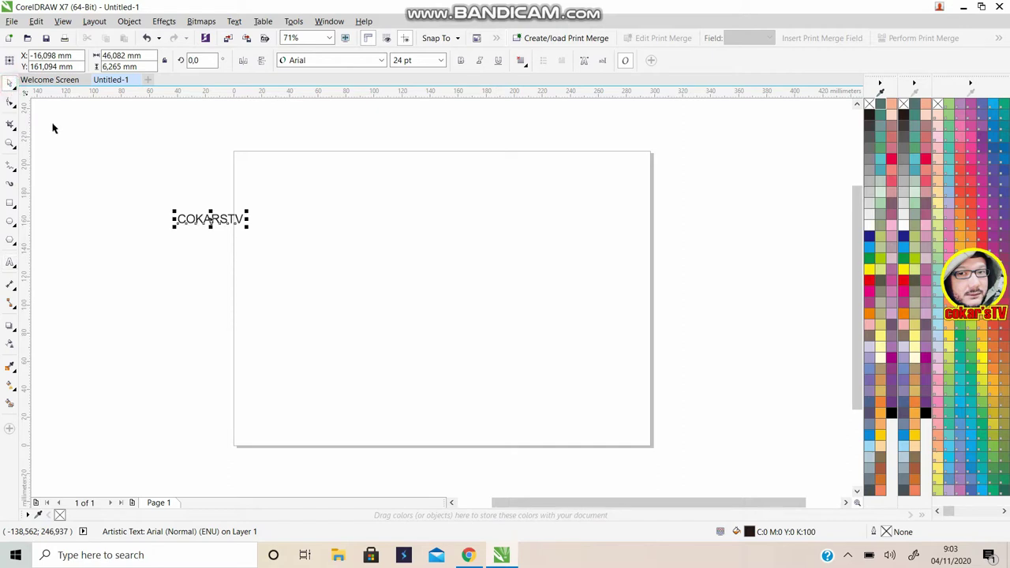
left_click(382, 61)
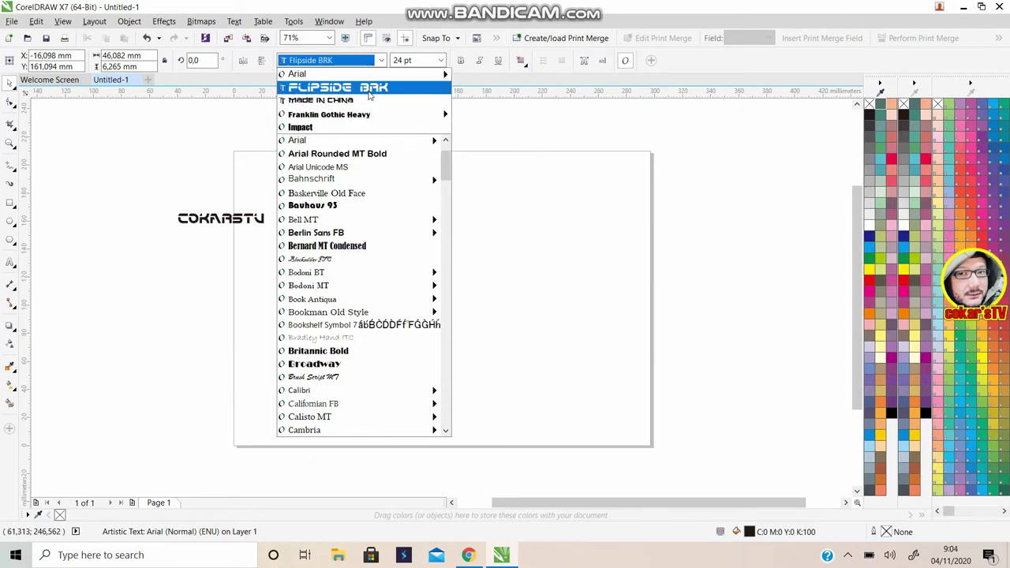
left_click(369, 88)
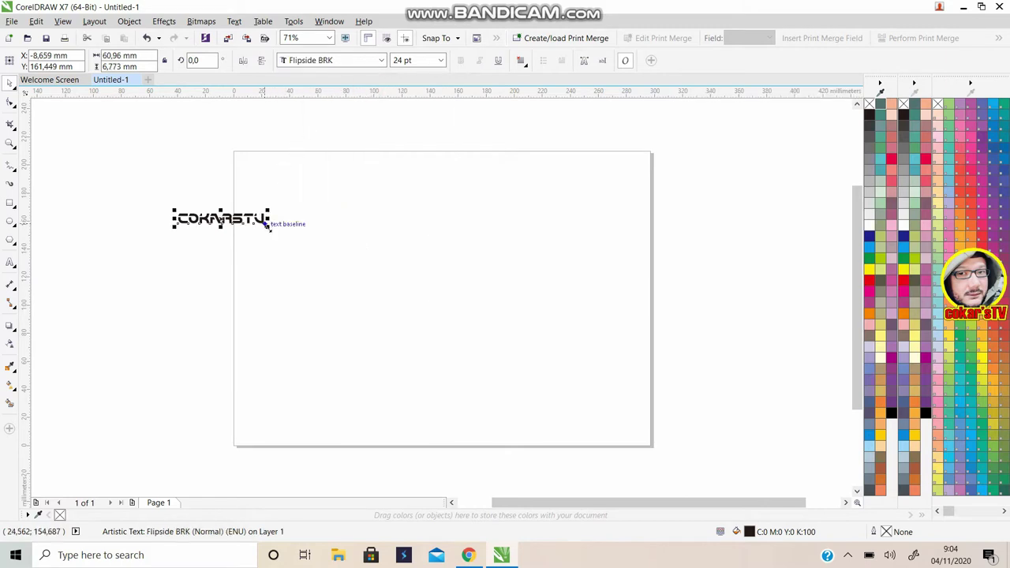
Enlarge the COKARSTV text to about 211 mm wide and move it to the middle of the page
left_click_drag(270, 227, 446, 333)
left_click_drag(300, 220, 392, 240)
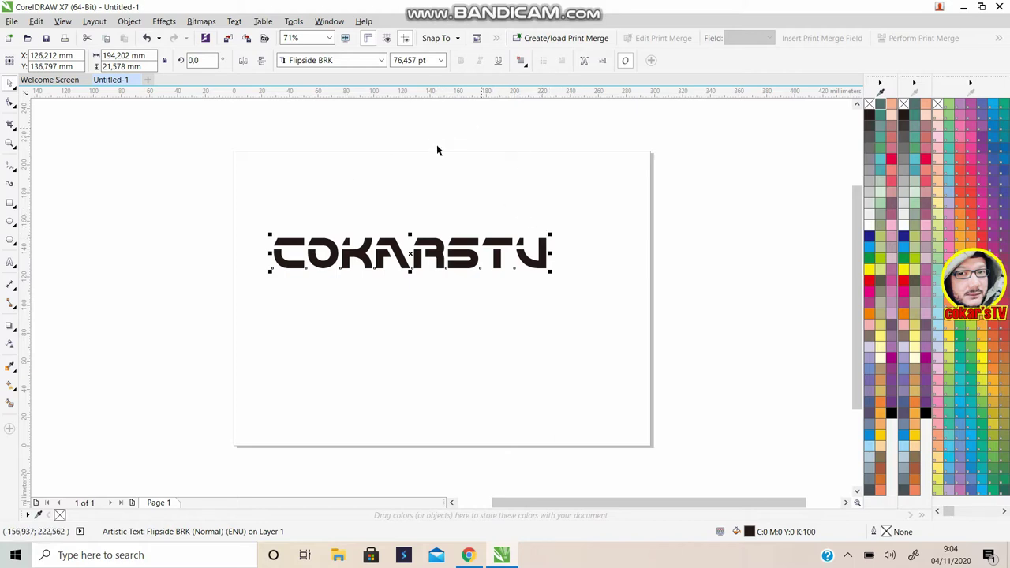
left_click(428, 241)
left_click_drag(428, 240, 445, 267)
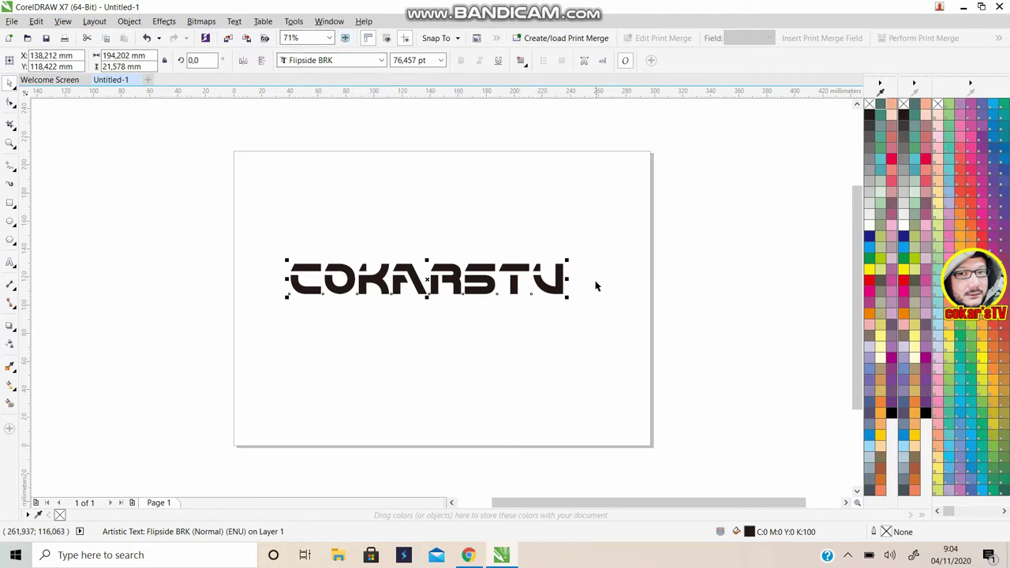
left_click_drag(571, 301, 596, 304)
left_click_drag(467, 268, 451, 268)
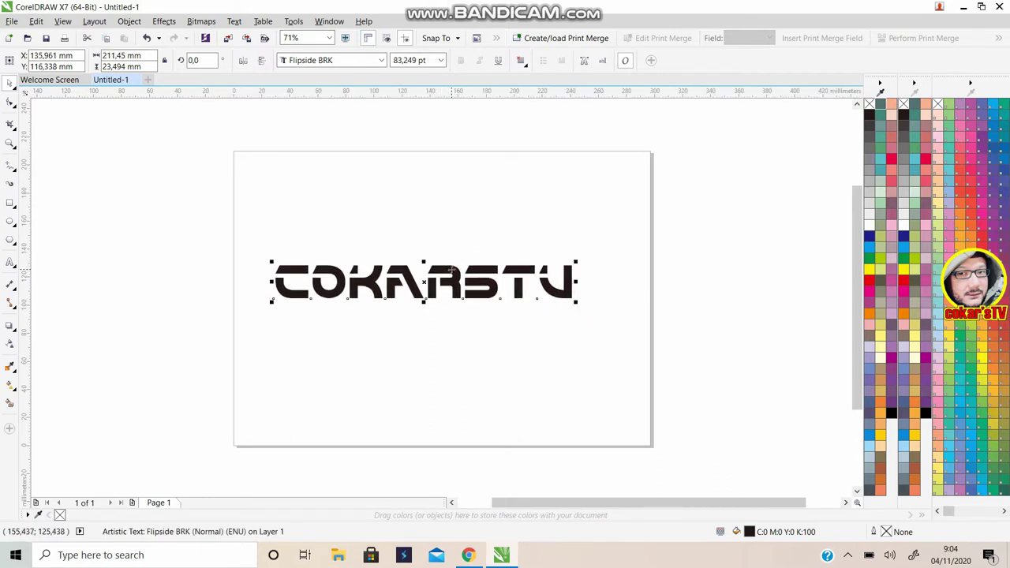
Fill the COKARSTV text with green (C100 M0 Y100 K0) and apply a one-step outside contour
left_click(906, 262)
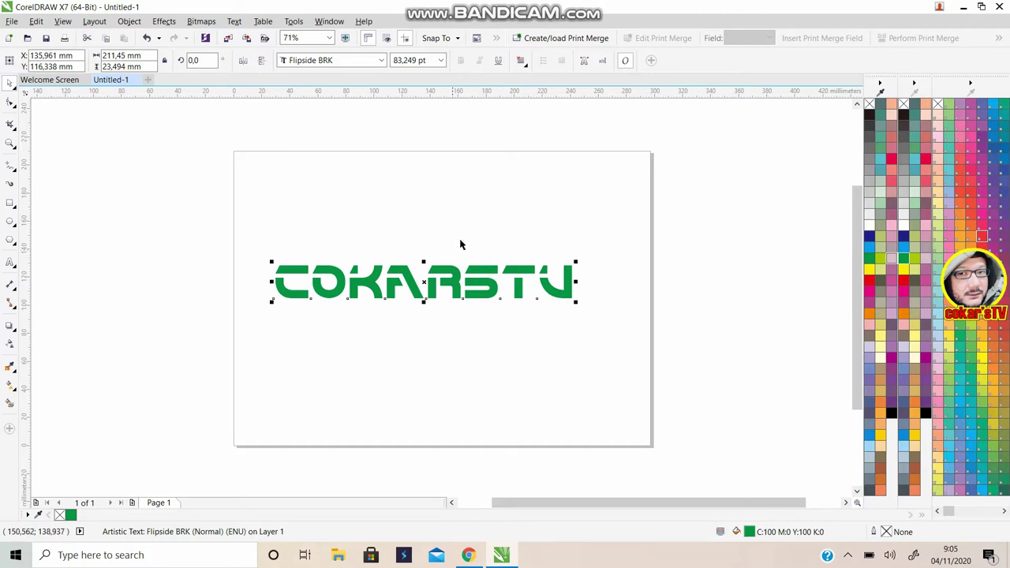
left_click(14, 330)
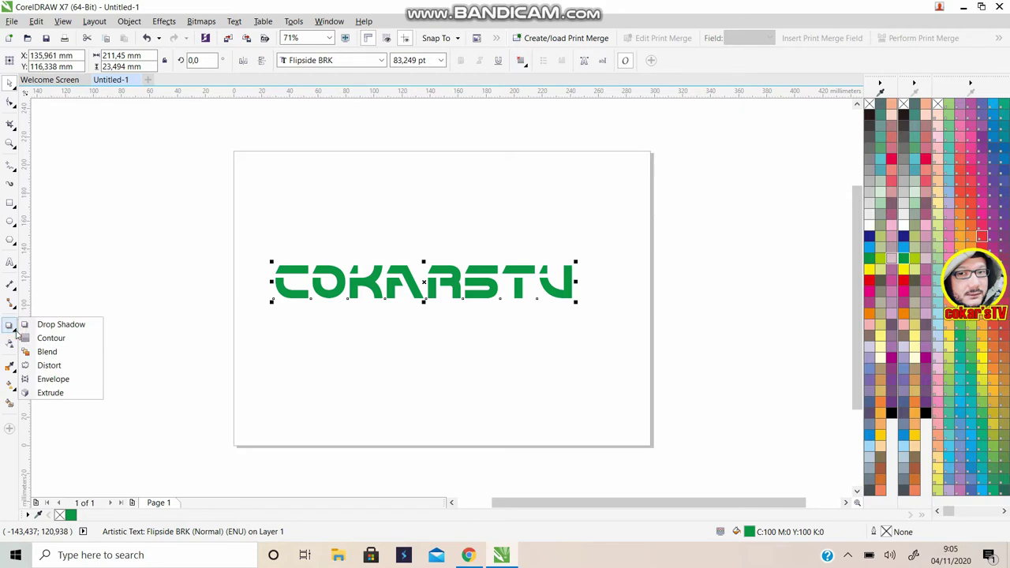
left_click(58, 338)
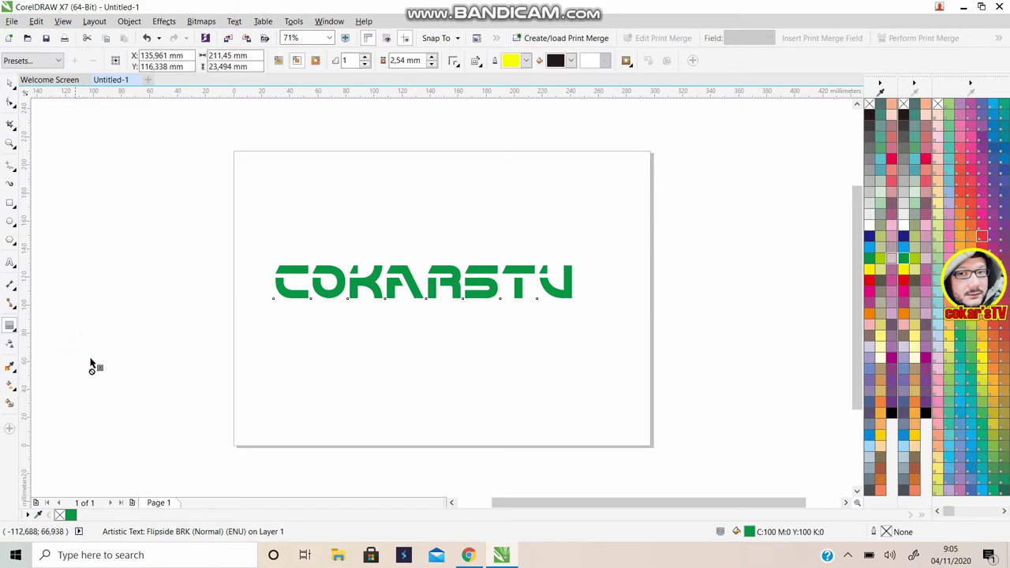
left_click(315, 60)
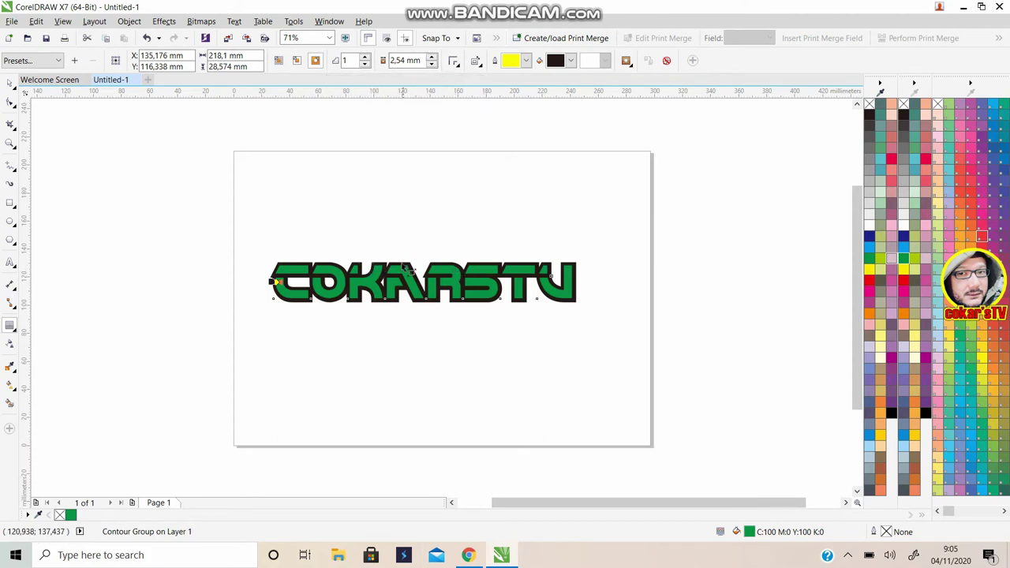
scroll(402, 269, "up", 2)
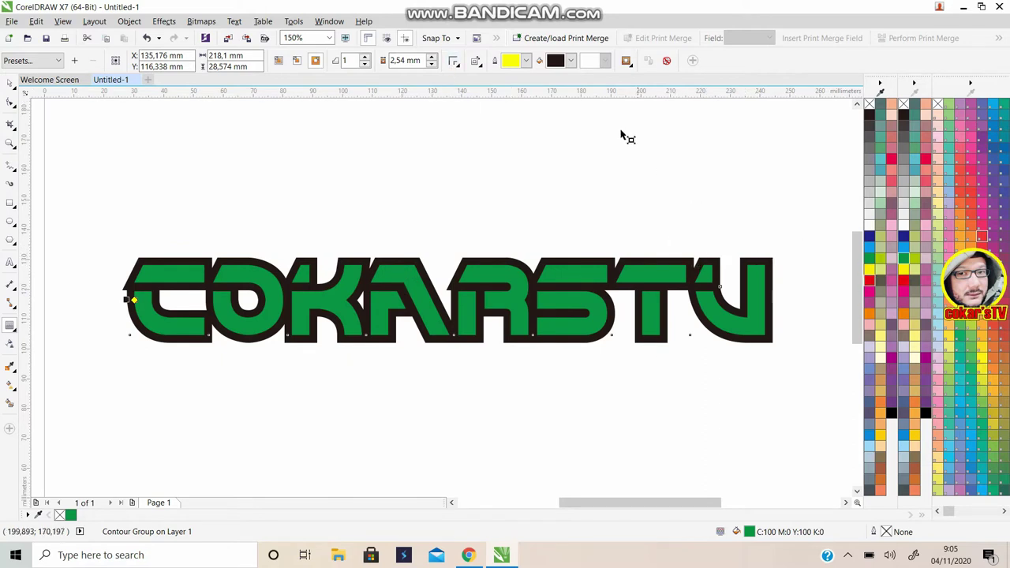
Set the contour's fill color to yellow and its offset to 4,54 mm
left_click(572, 61)
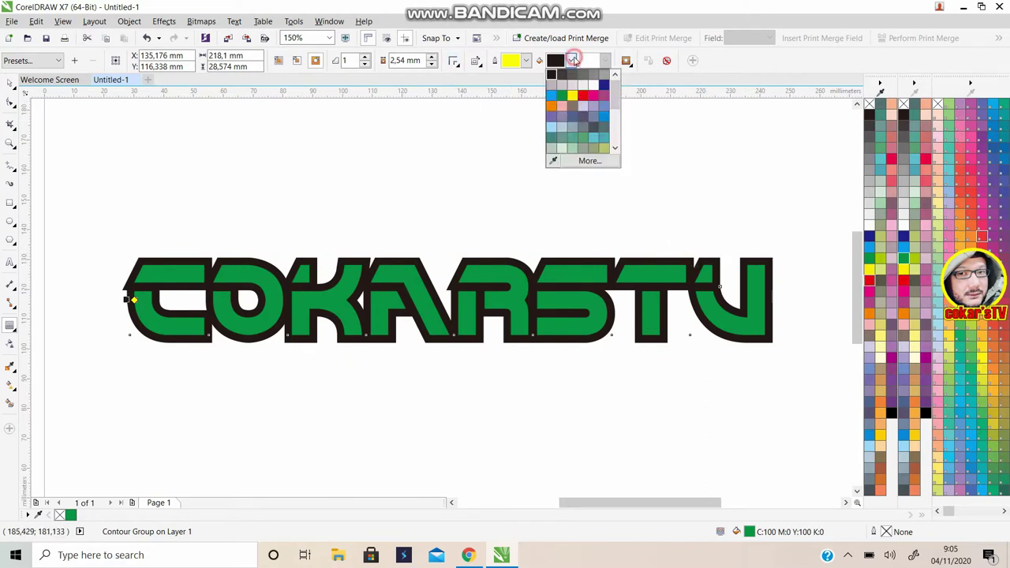
left_click(574, 97)
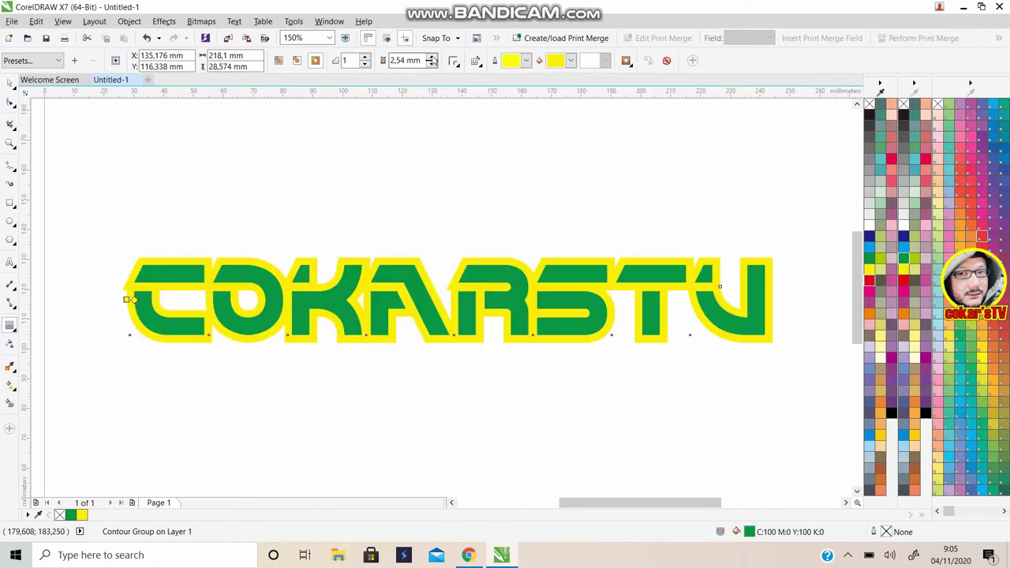
left_click(432, 58)
left_click(432, 57)
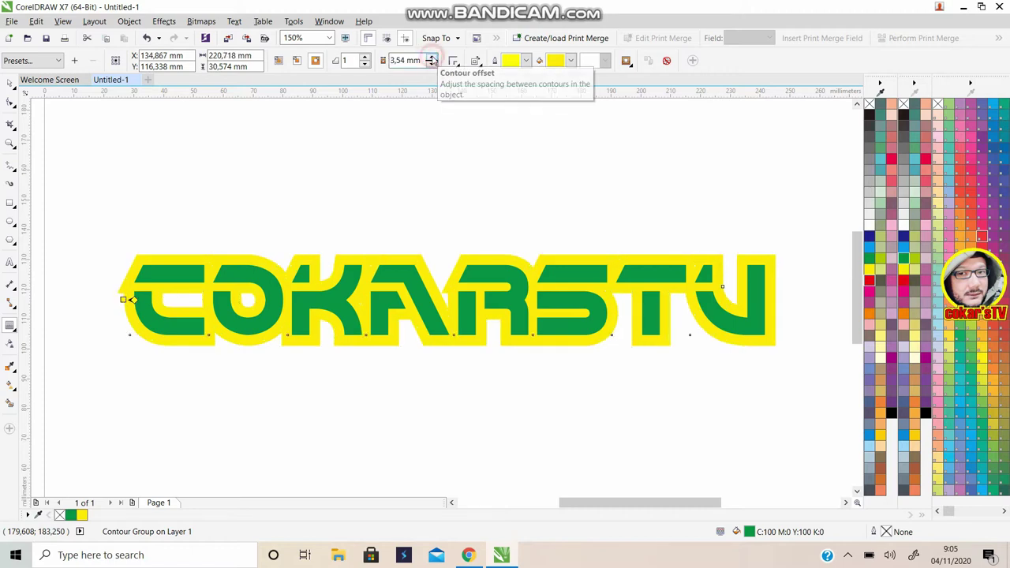
left_click(432, 58)
left_click(432, 58)
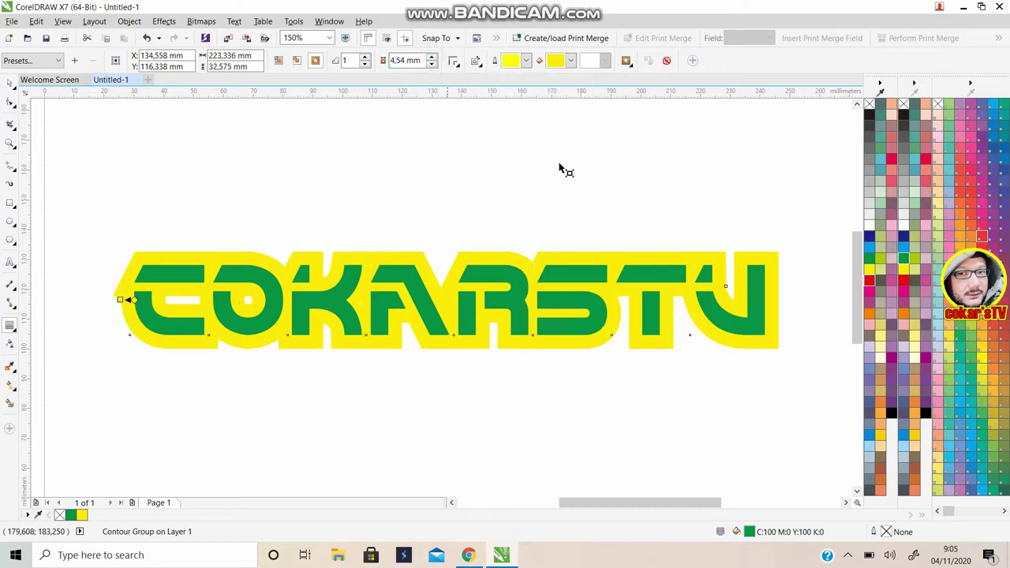
left_click(10, 82)
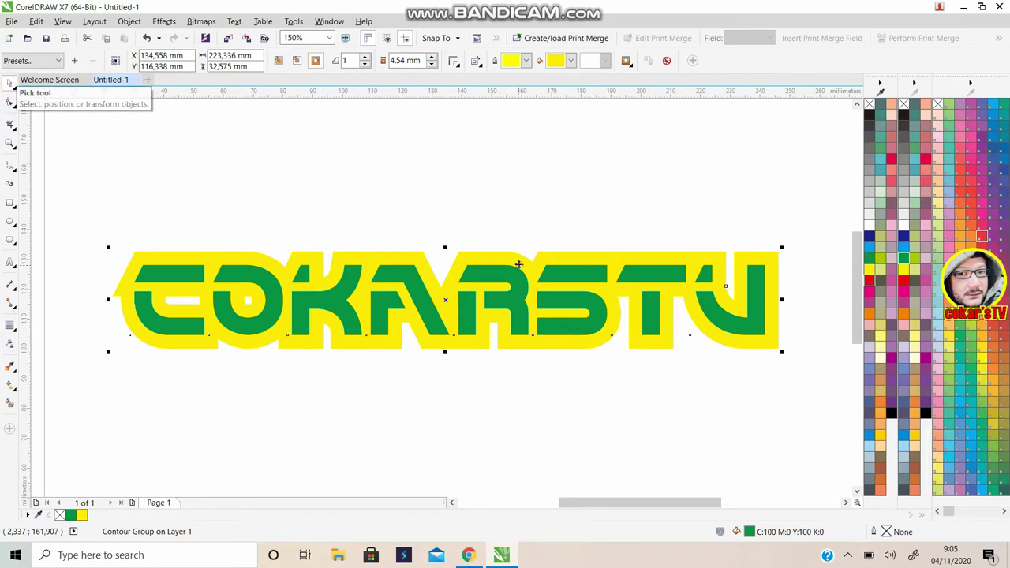
left_click(475, 205)
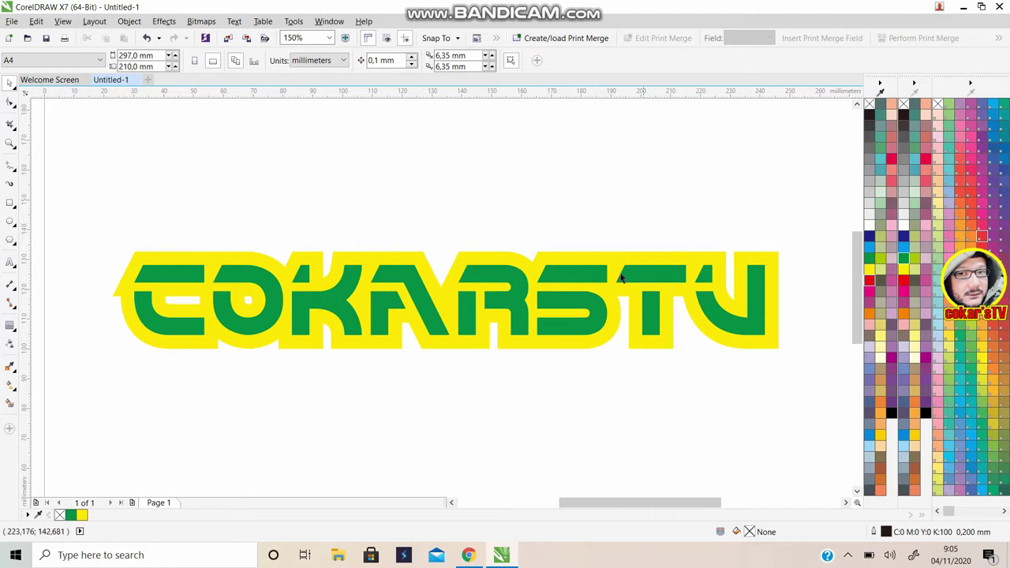
Convert the whole contour group to a 72 dpi bitmap in RGB Color (24-bit) mode with anti-aliasing and a transparent background
left_click(576, 280)
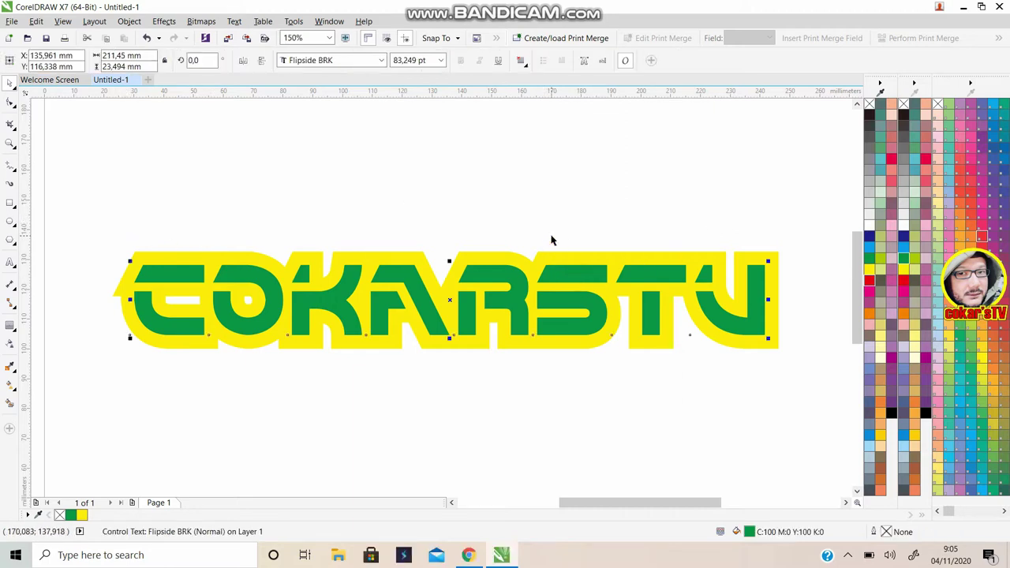
left_click(517, 184)
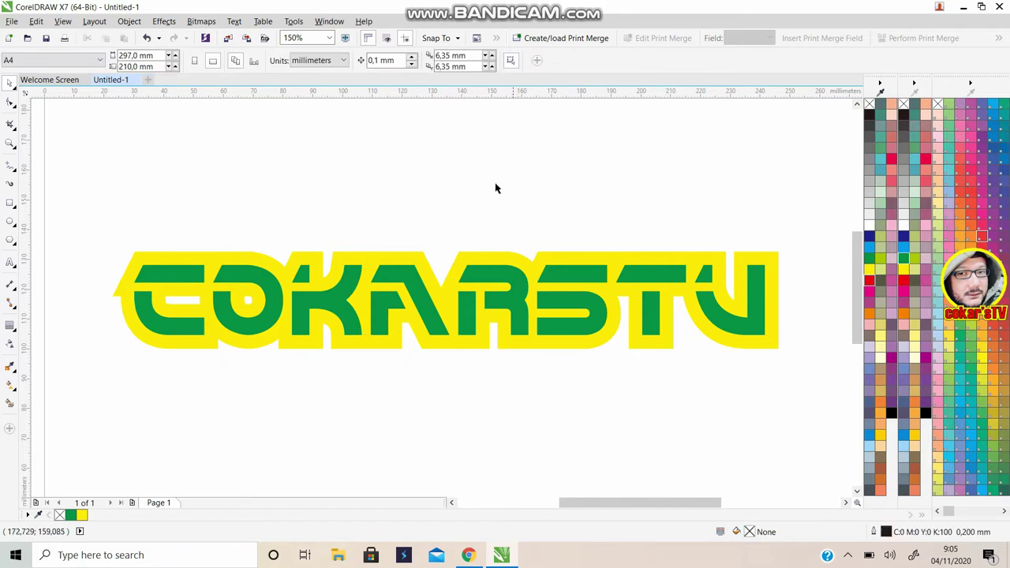
left_click(419, 256)
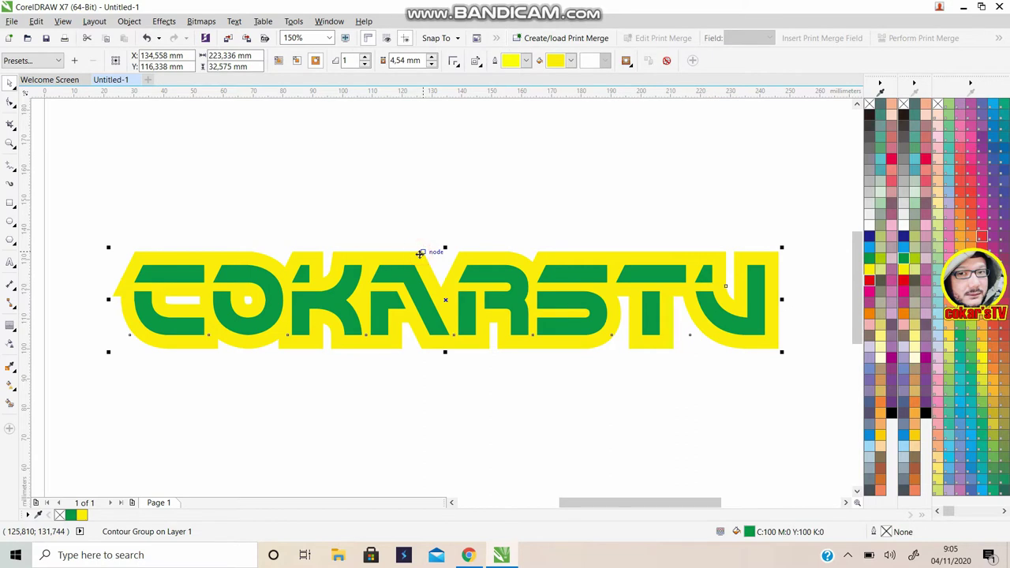
left_click(419, 255)
left_click(419, 255)
left_click(419, 255)
left_click(202, 22)
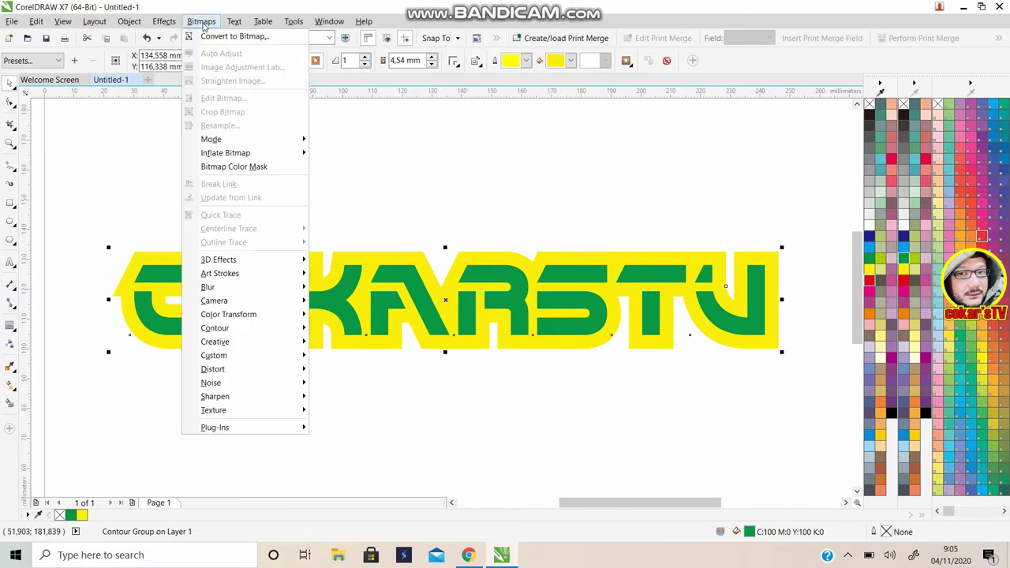
left_click(210, 37)
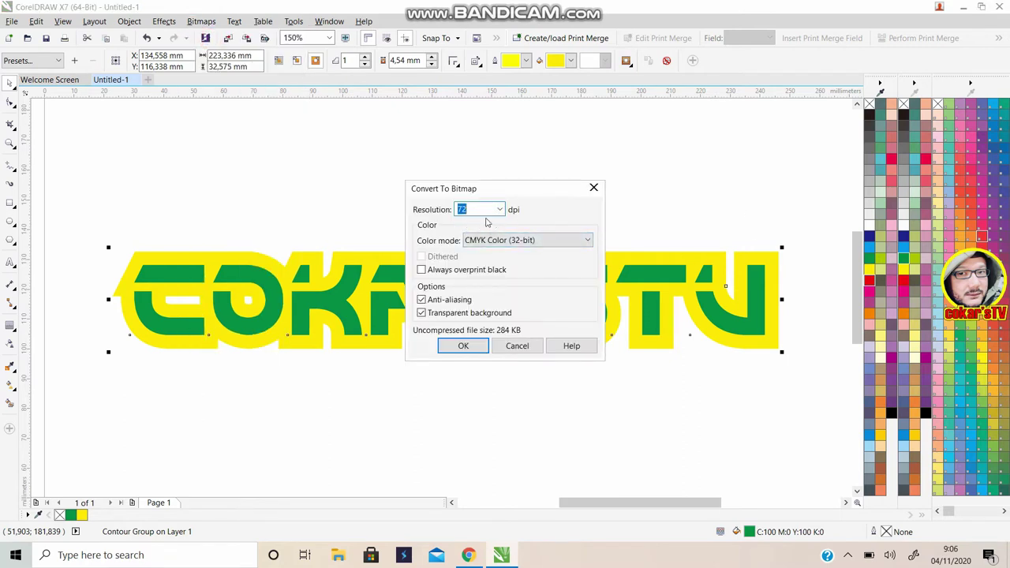
left_click(499, 240)
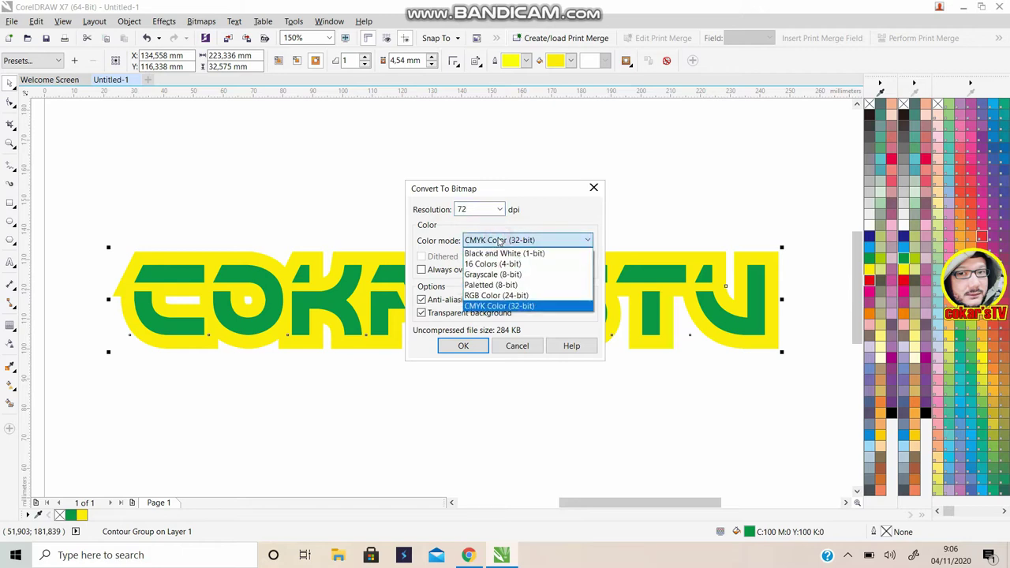
left_click(506, 295)
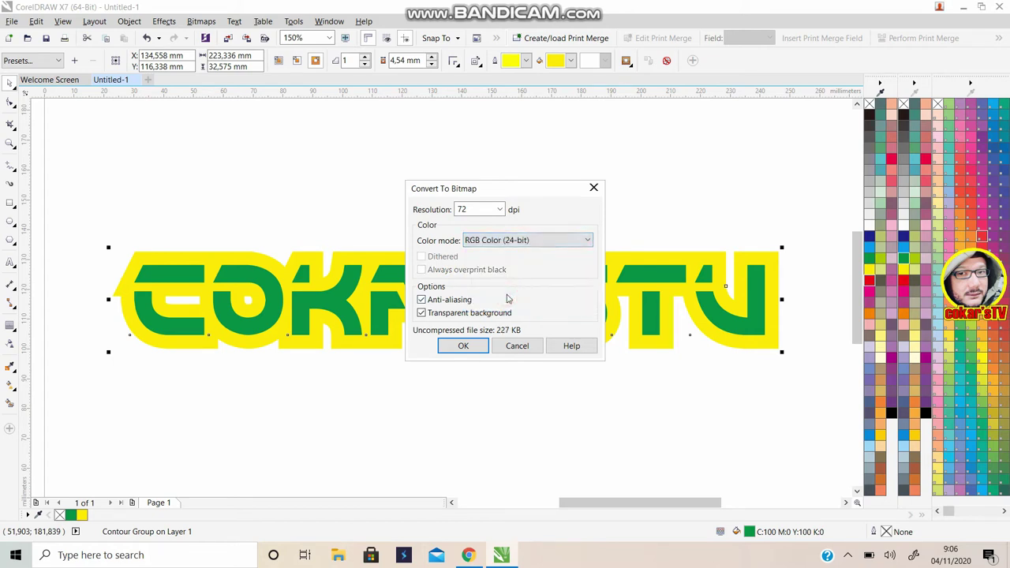
left_click(464, 348)
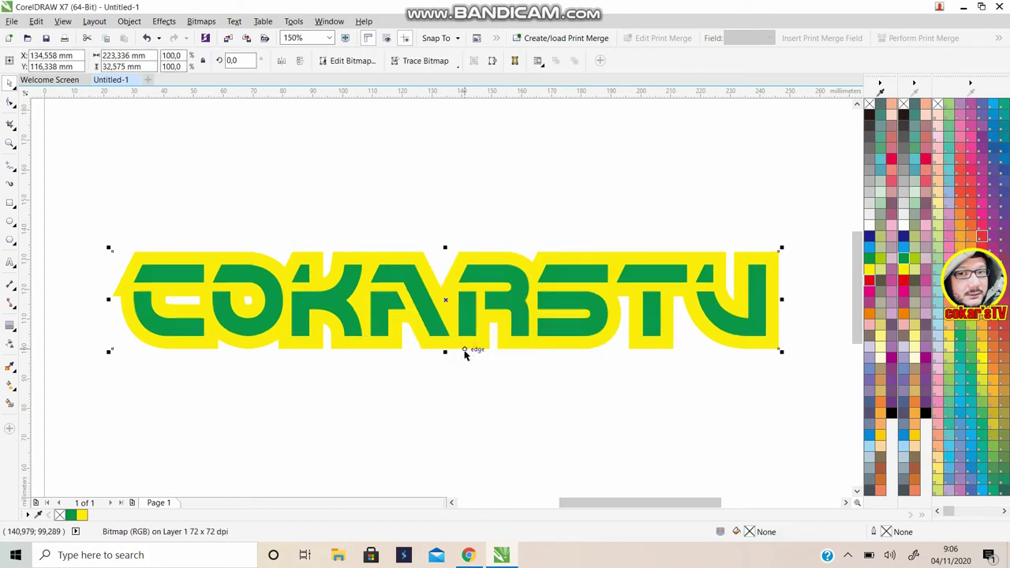
Convert the COKARSTV bitmap again at 72 dpi in RGB Color (24-bit) mode with anti-aliasing and a transparent background
left_click(403, 202)
left_click(398, 278)
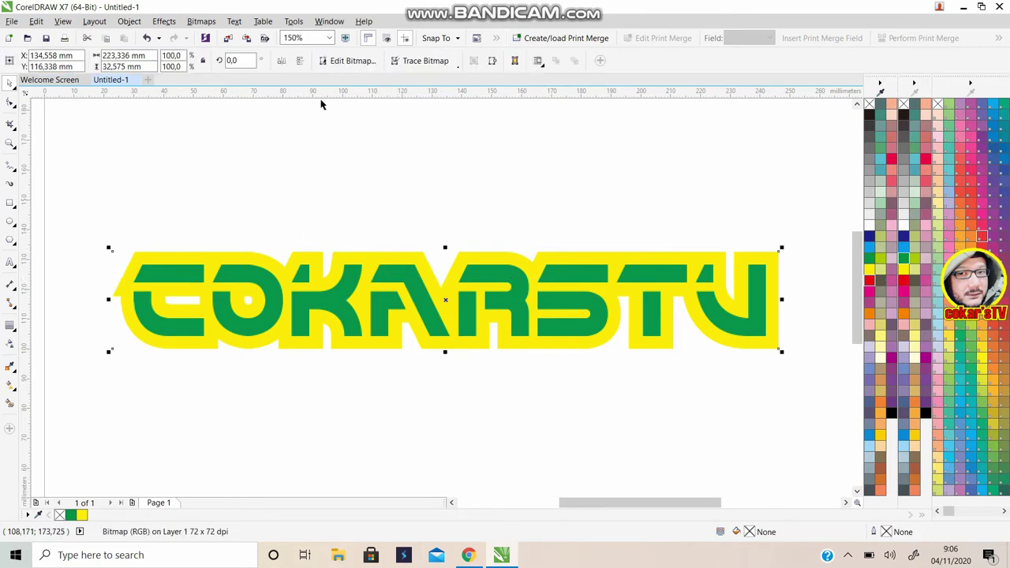
left_click(201, 22)
left_click(218, 37)
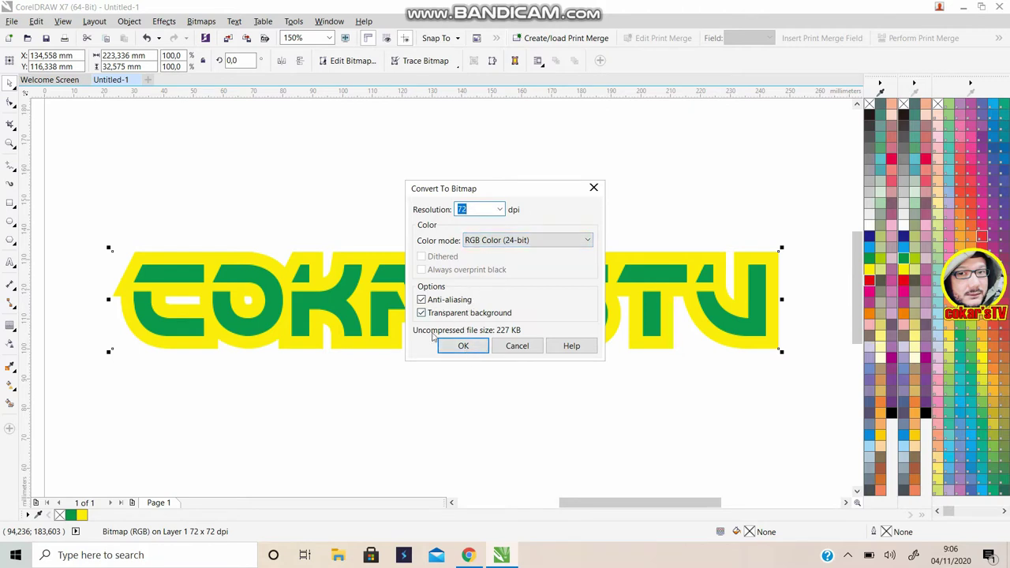
left_click(464, 345)
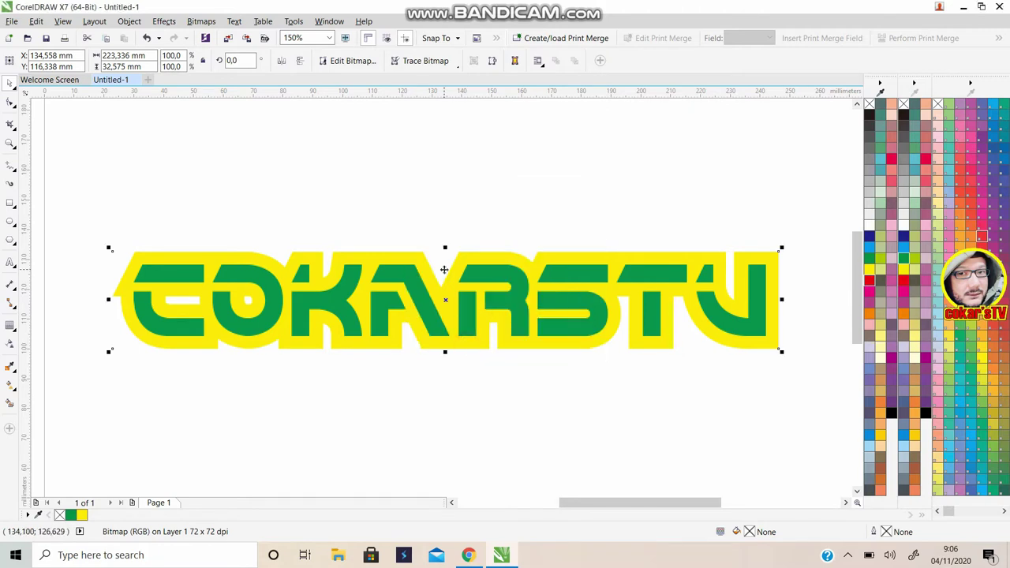
Open the COKARSTV bitmap for editing in Corel PHOTO-PAINT and select the logo object there
left_click(415, 195)
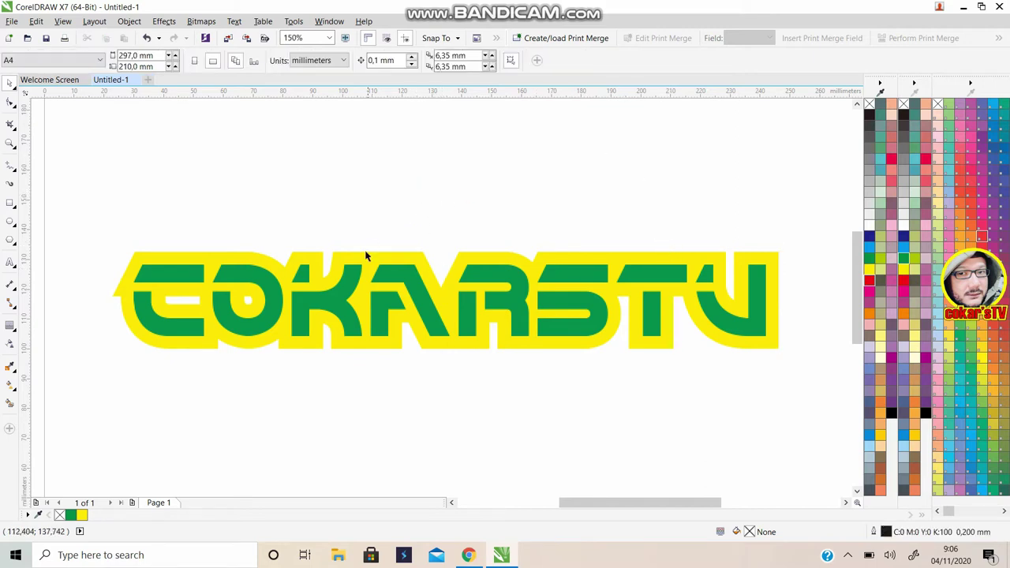
left_click(395, 258)
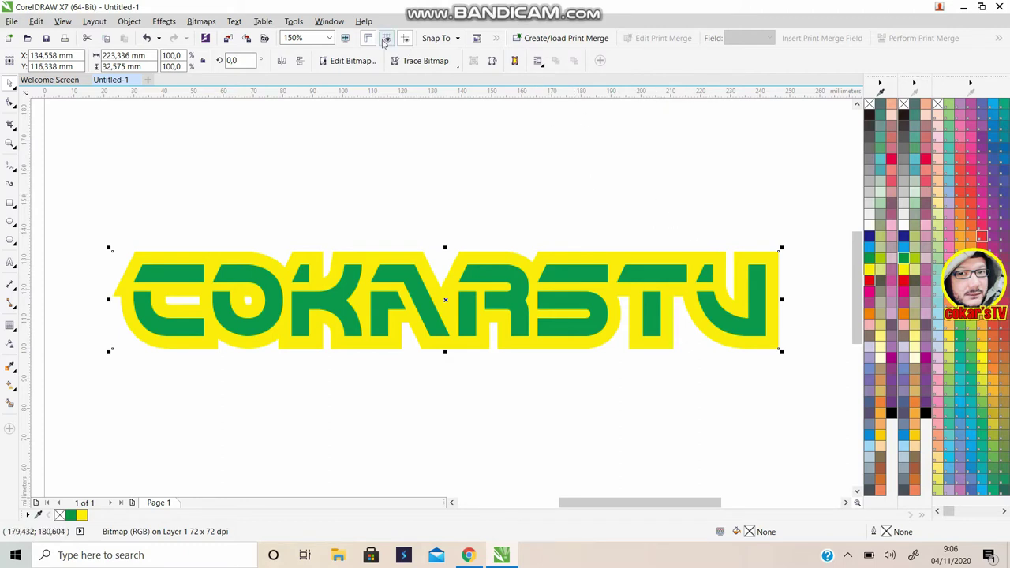
left_click(348, 64)
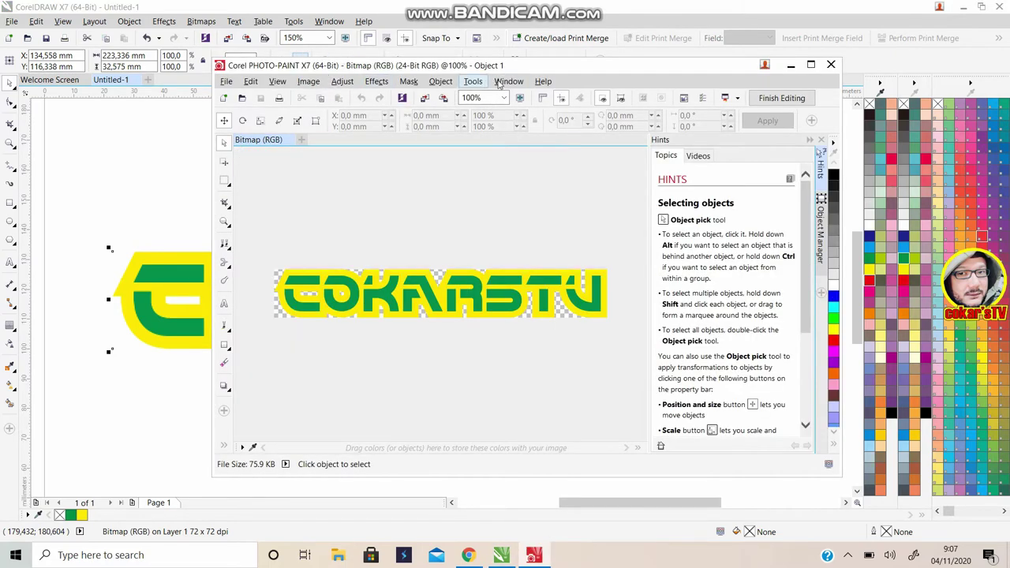
mouse_move(582, 65)
left_mouse_down()
mouse_move(550, 79)
mouse_move(483, 63)
mouse_move(481, 44)
left_mouse_up()
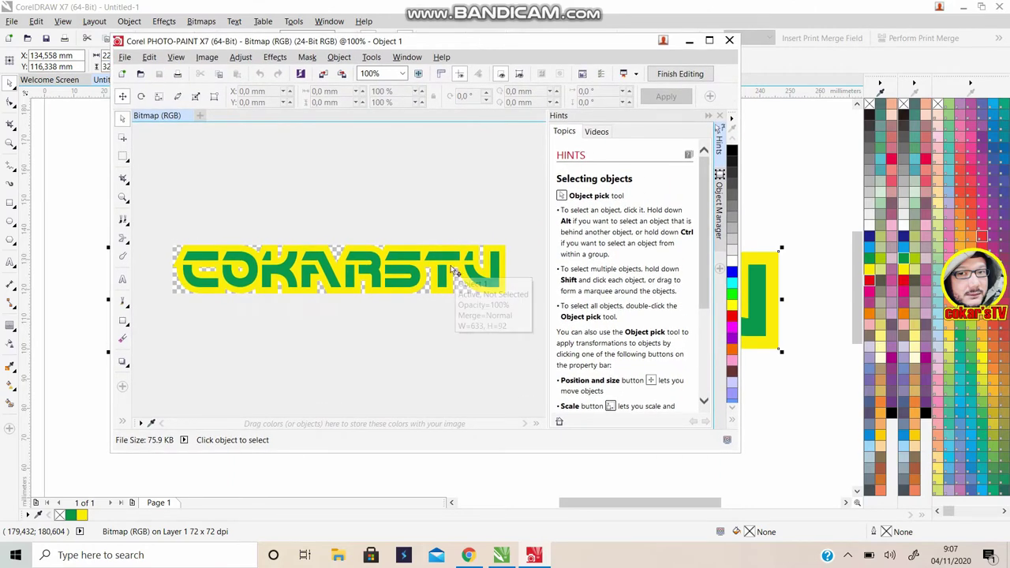
left_click(366, 253)
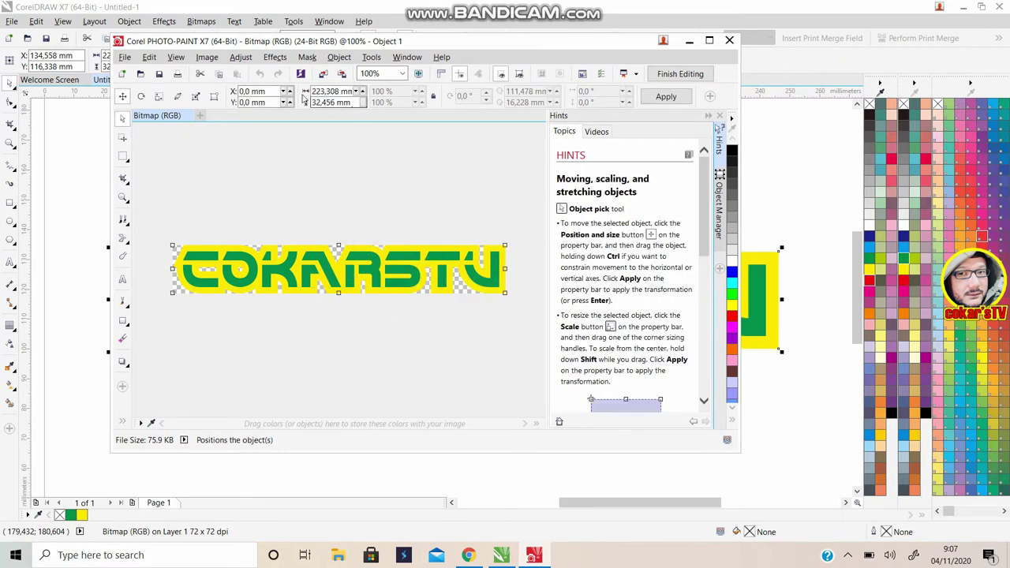
Apply the Plastic texture effect to the logo with Highlight 30, Depth 31 and Smoothness 55
left_click(239, 58)
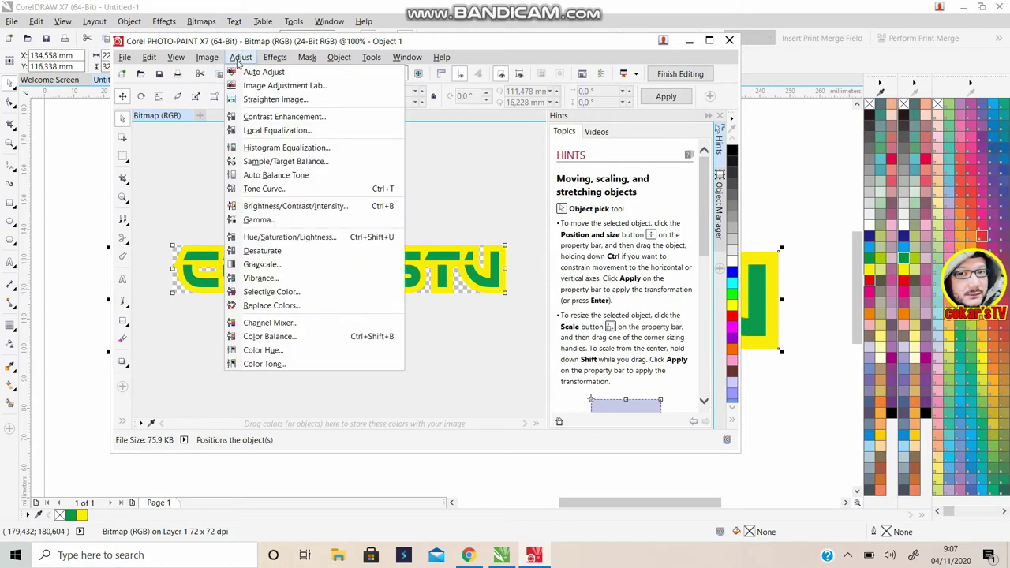
mouse_move(274, 58)
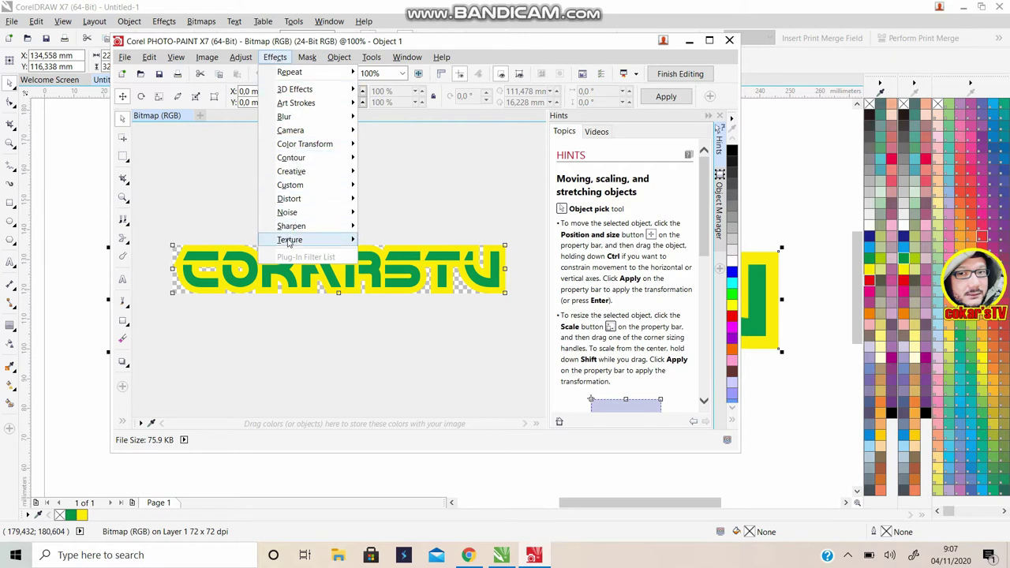
mouse_move(289, 241)
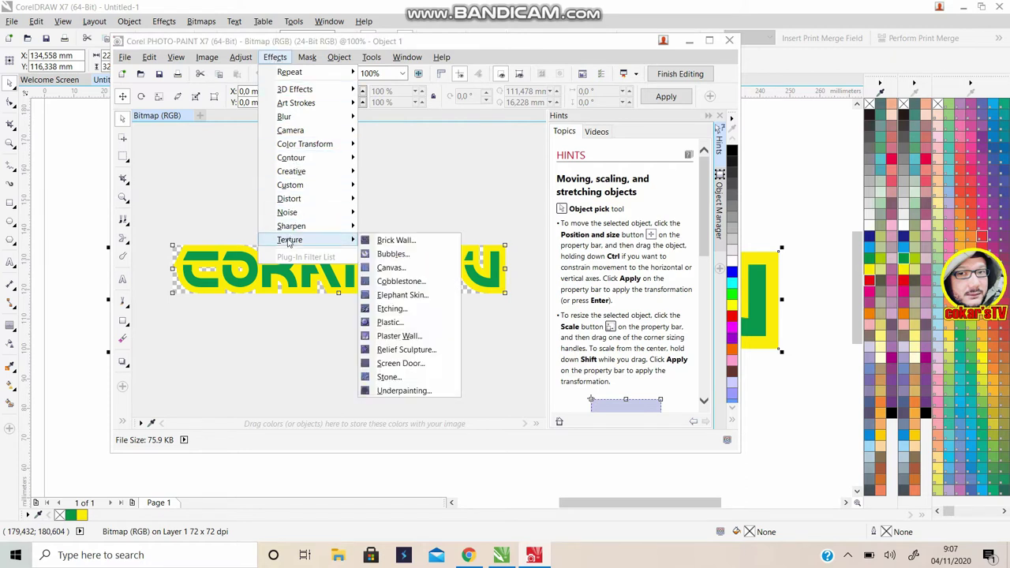
left_click(399, 324)
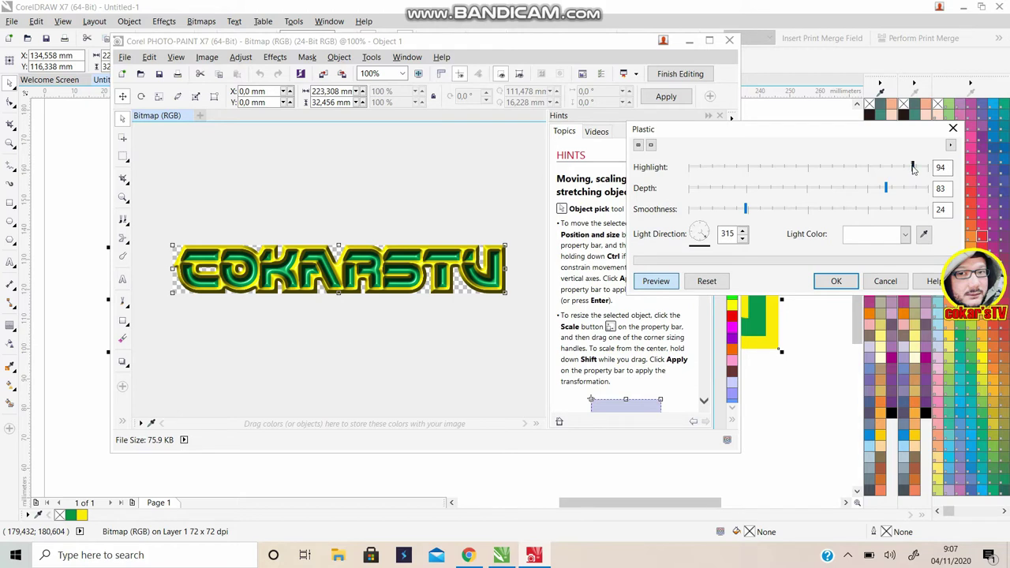
left_click_drag(913, 168, 738, 168)
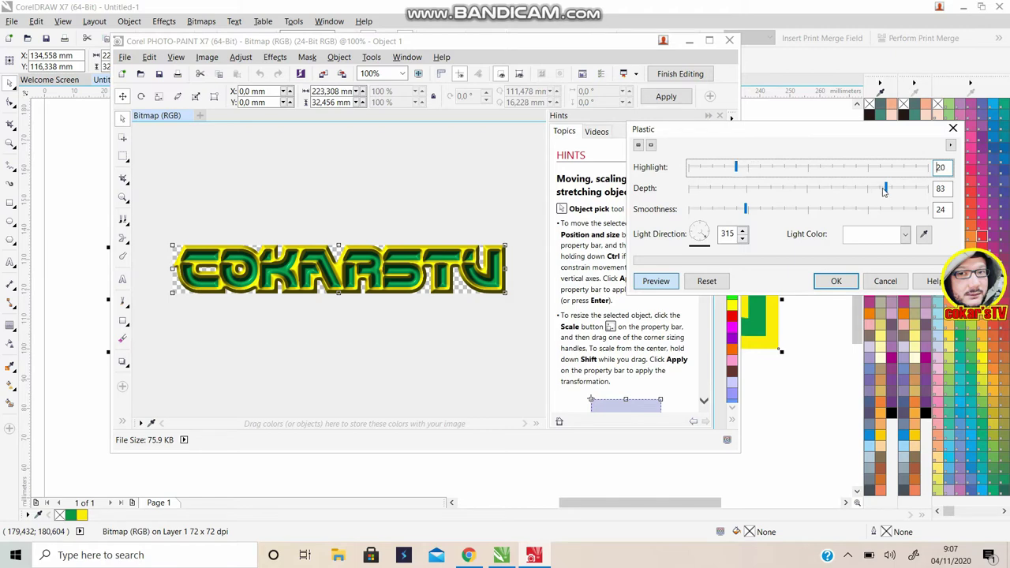
left_click_drag(884, 192, 906, 215)
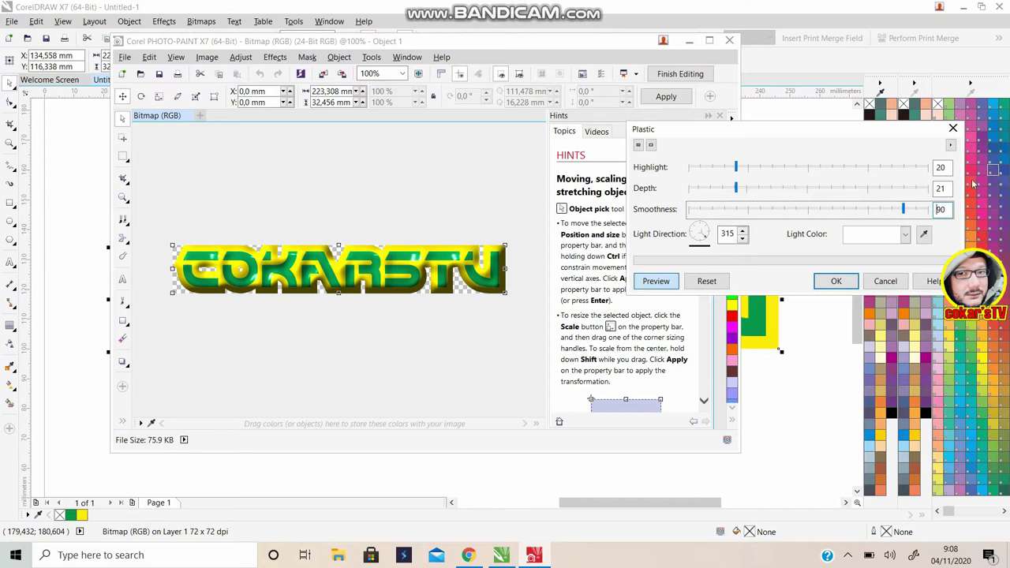
left_click_drag(904, 210, 825, 222)
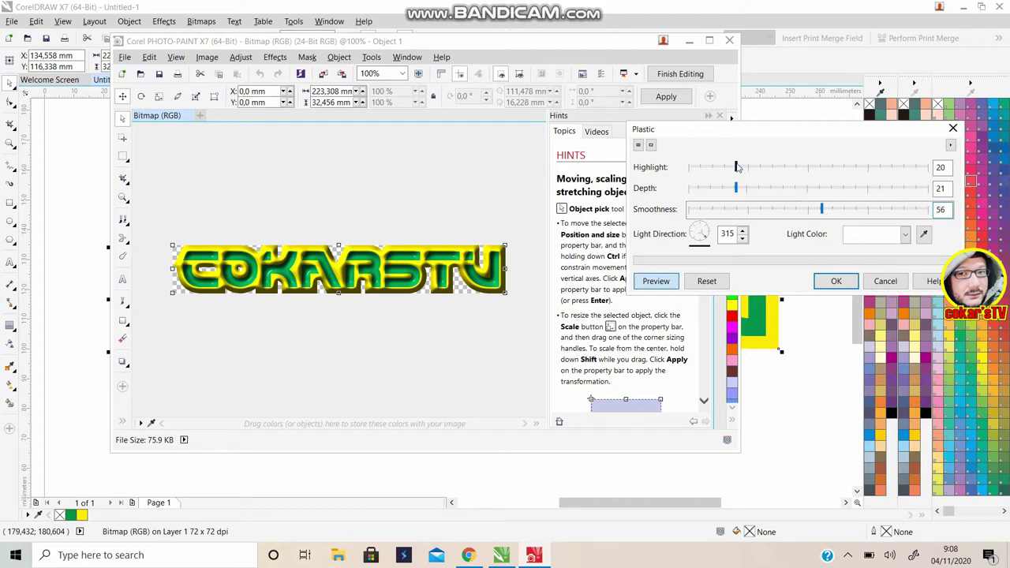
left_click_drag(737, 168, 747, 189)
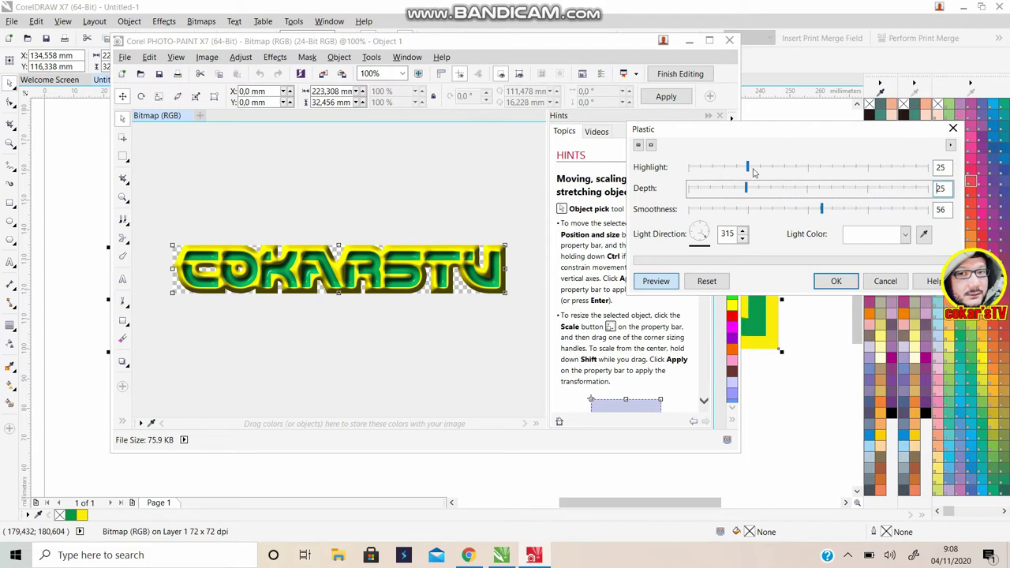
left_click_drag(749, 168, 762, 191)
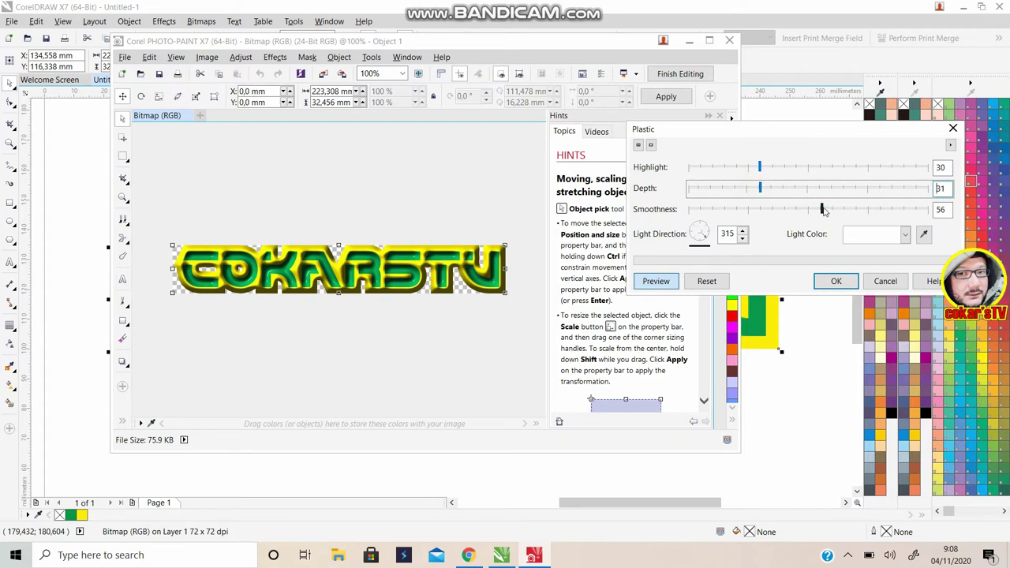
mouse_move(823, 210)
left_mouse_down()
mouse_move(853, 214)
mouse_move(811, 214)
mouse_move(821, 215)
left_mouse_up()
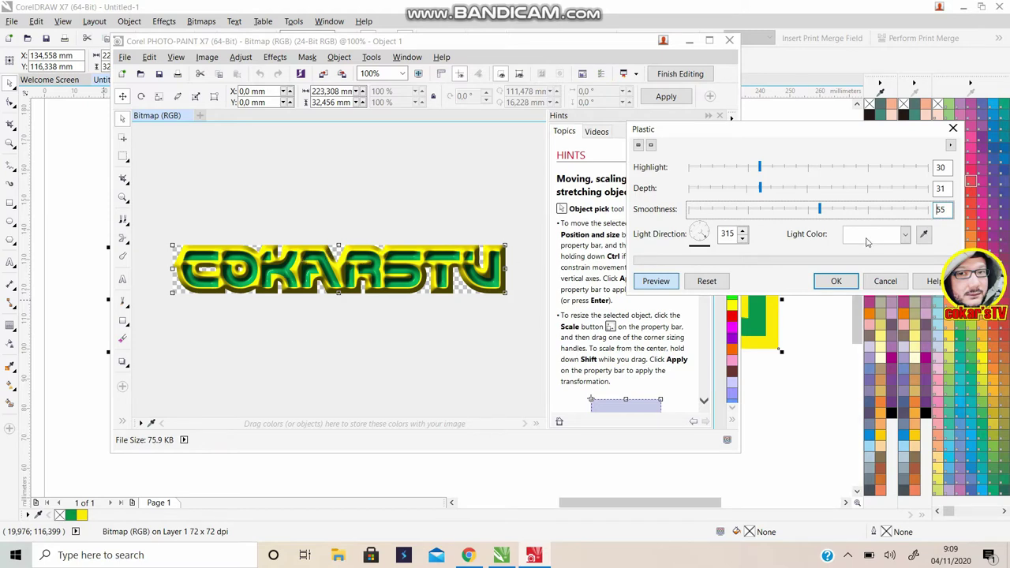
left_click(836, 281)
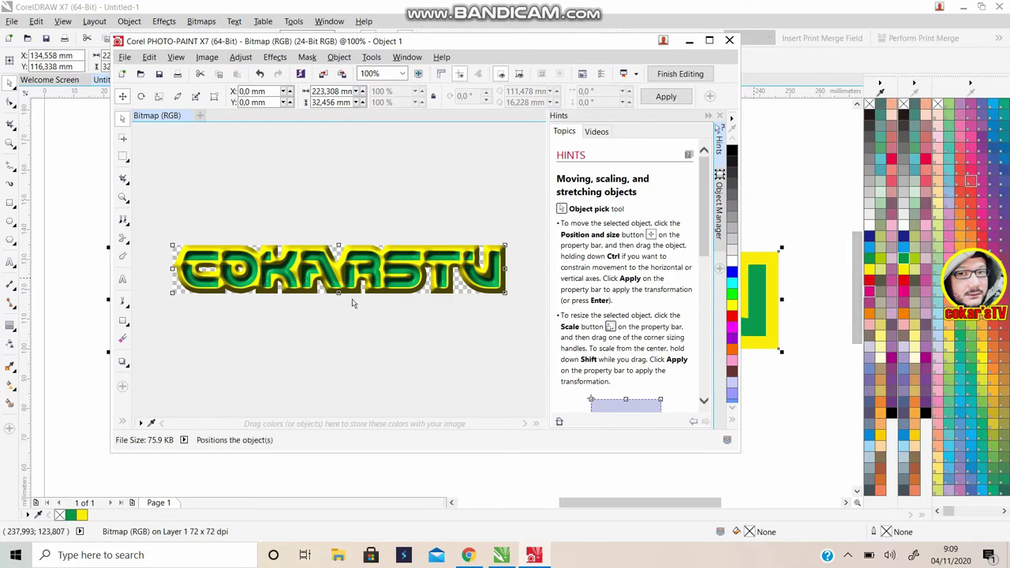
Save the textured bitmap back into the drawing and close PHOTO-PAINT to return to CorelDRAW
left_click(158, 75)
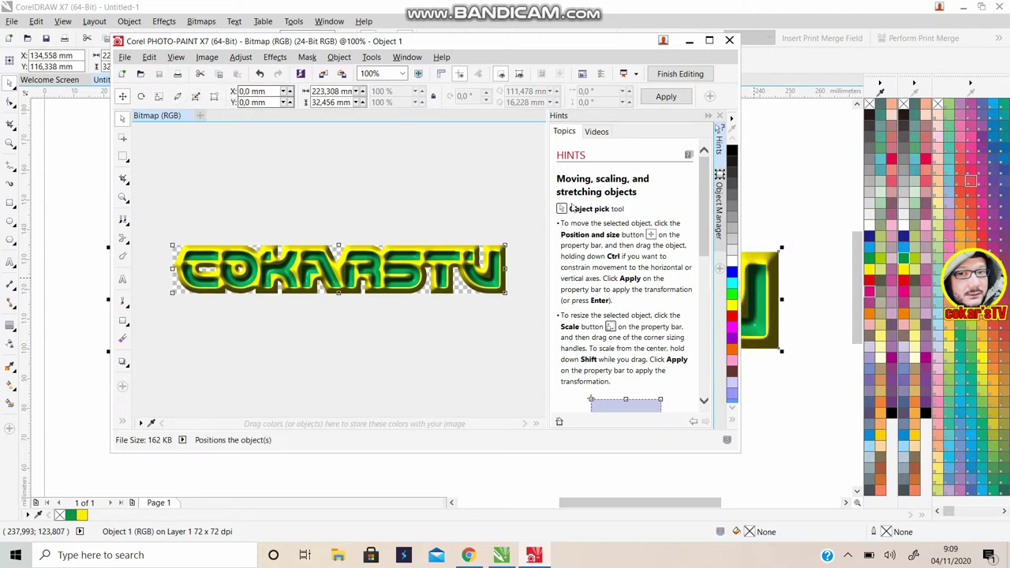
left_click(729, 42)
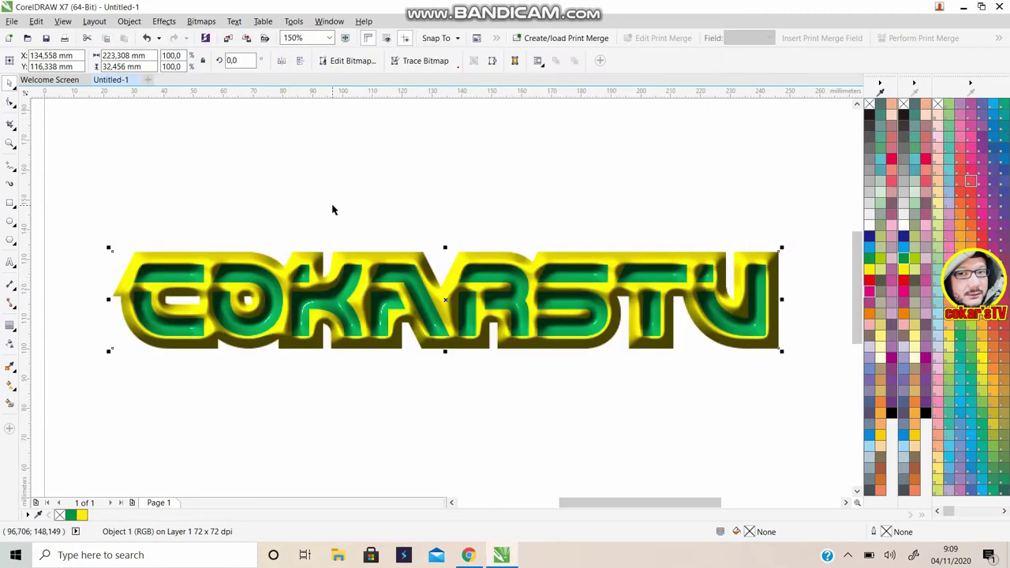
left_click(332, 209)
Reopen the textured COKARSTV bitmap in Corel PHOTO-PAINT and select the logo object
left_click(394, 274)
left_click(352, 64)
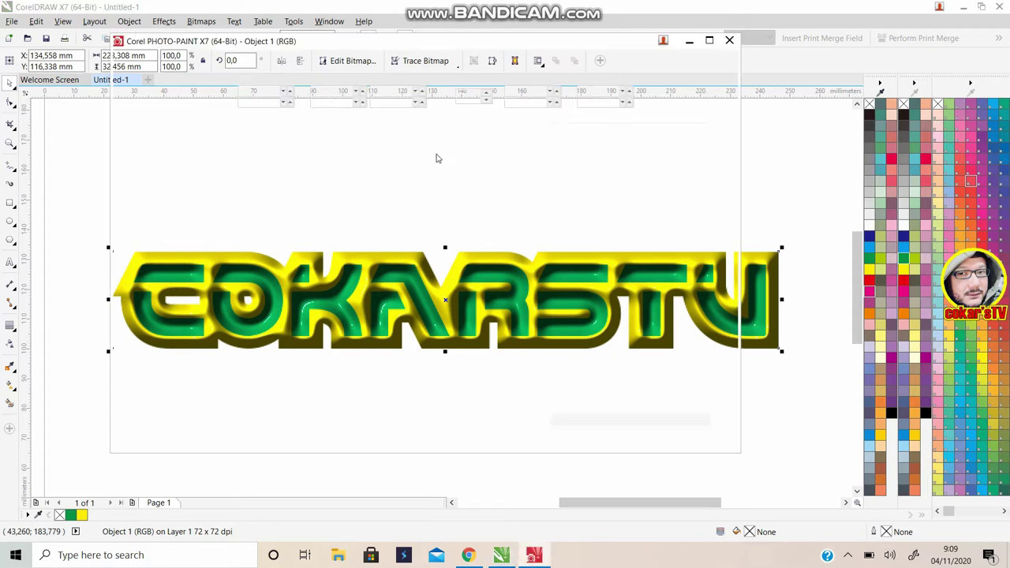
left_click(289, 272)
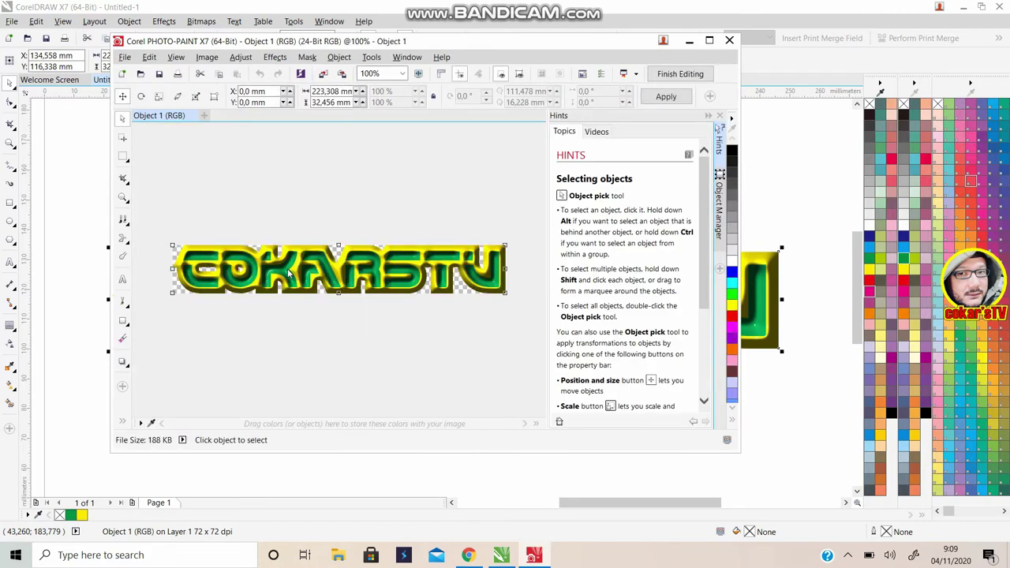
Apply a second Plastic texture with Highlight 40, Depth 40 and Smoothness 90, and save the bitmap back to CorelDRAW, closing PHOTO-PAINT
left_click(275, 57)
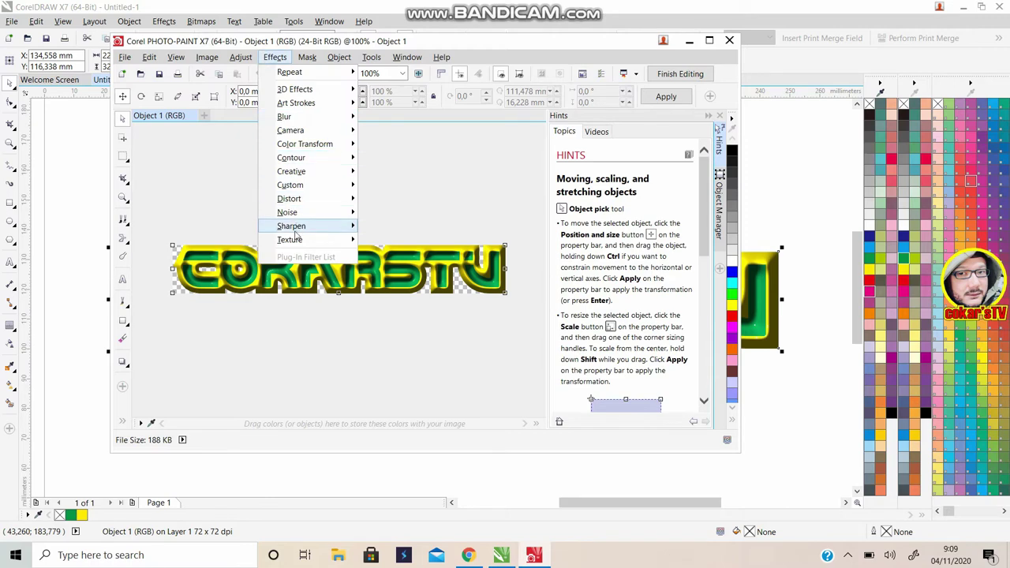
mouse_move(297, 240)
left_click(390, 322)
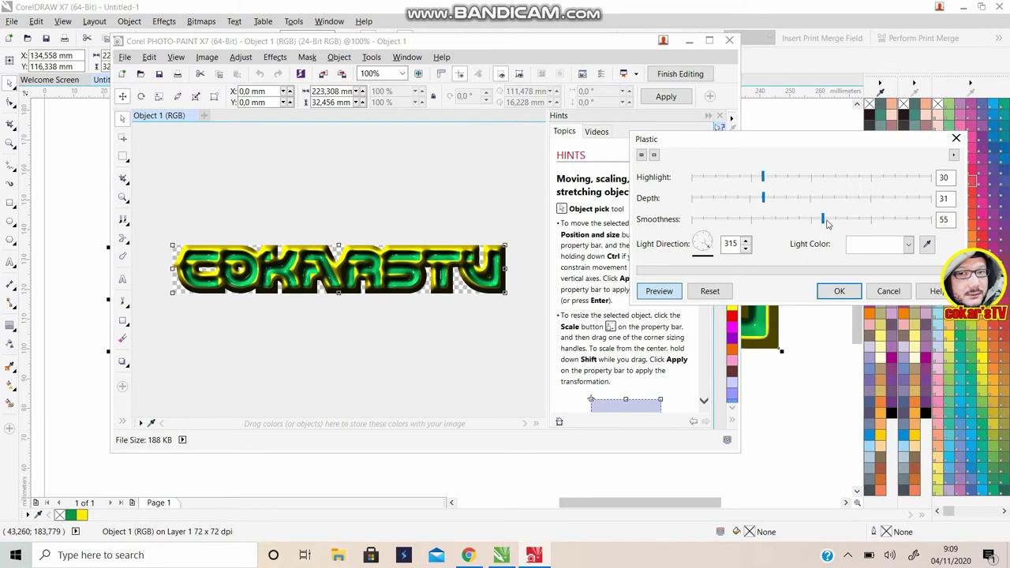
left_click_drag(823, 221, 772, 219)
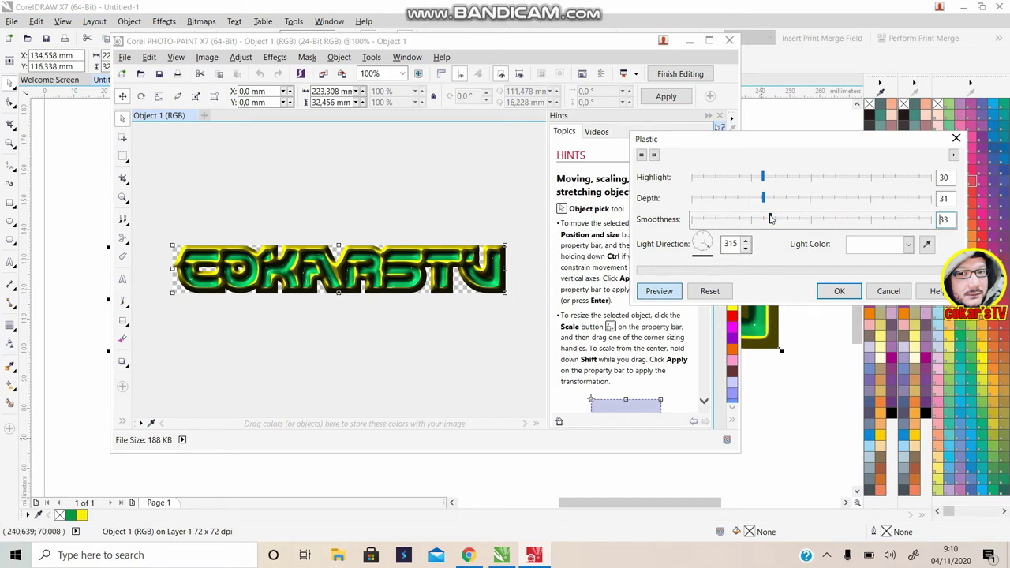
left_click_drag(773, 219, 908, 230)
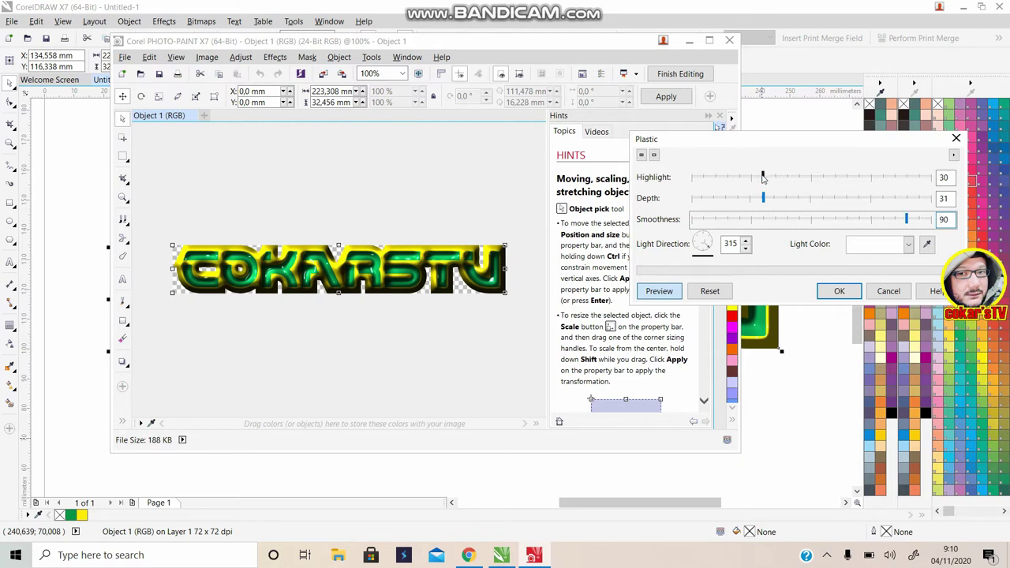
left_click_drag(763, 177, 789, 209)
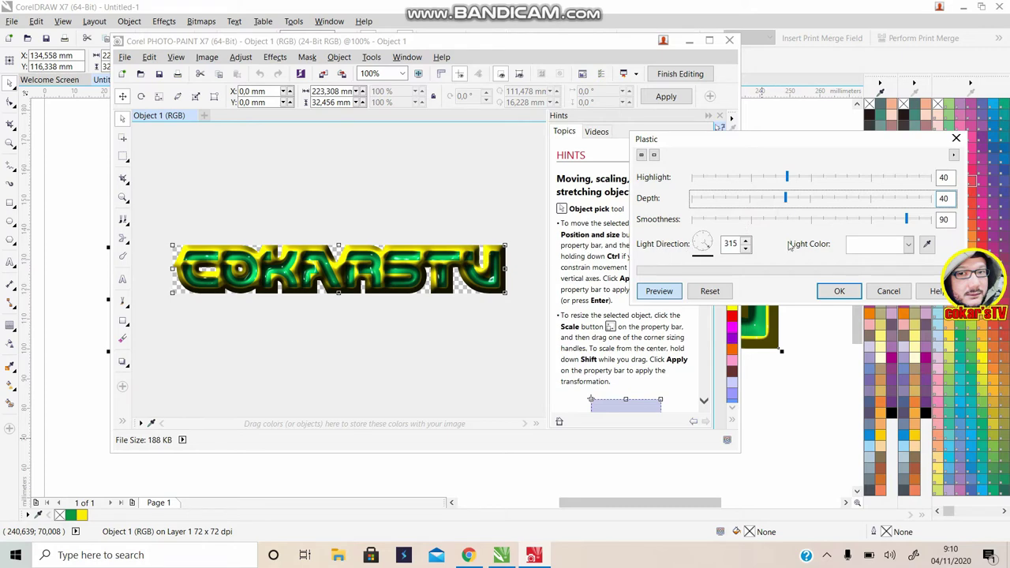
left_click(841, 292)
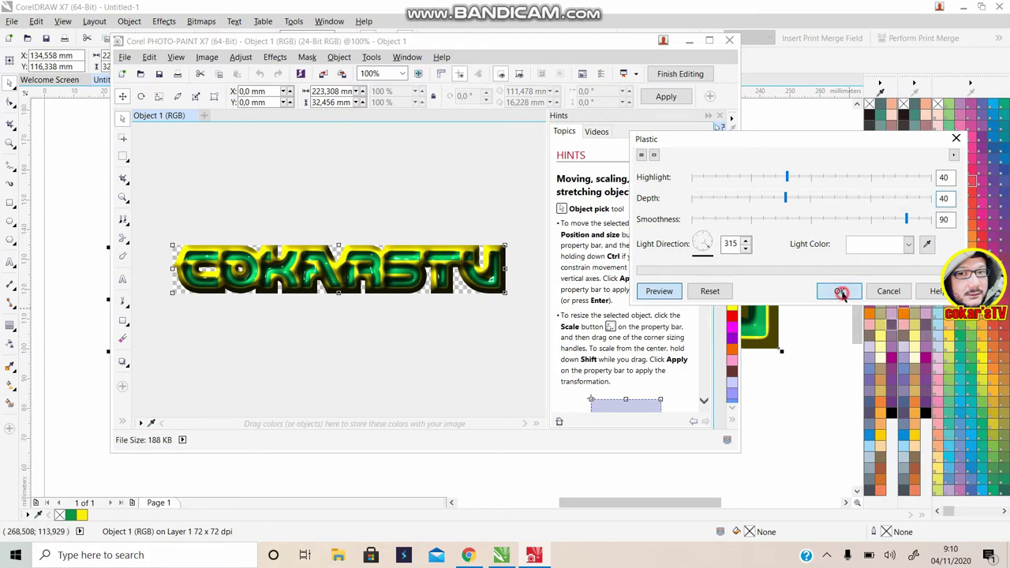
left_click(158, 75)
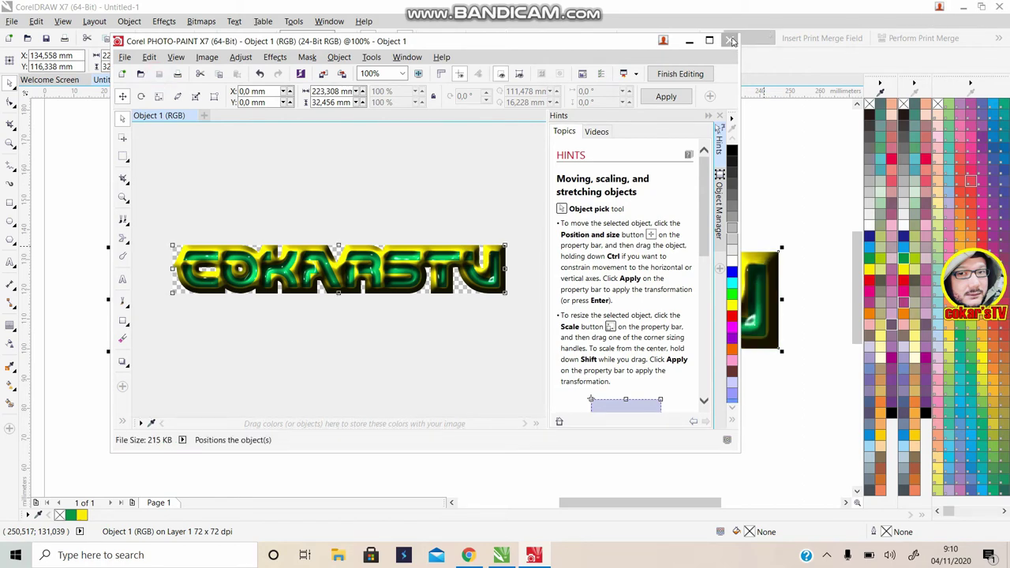
left_click(732, 41)
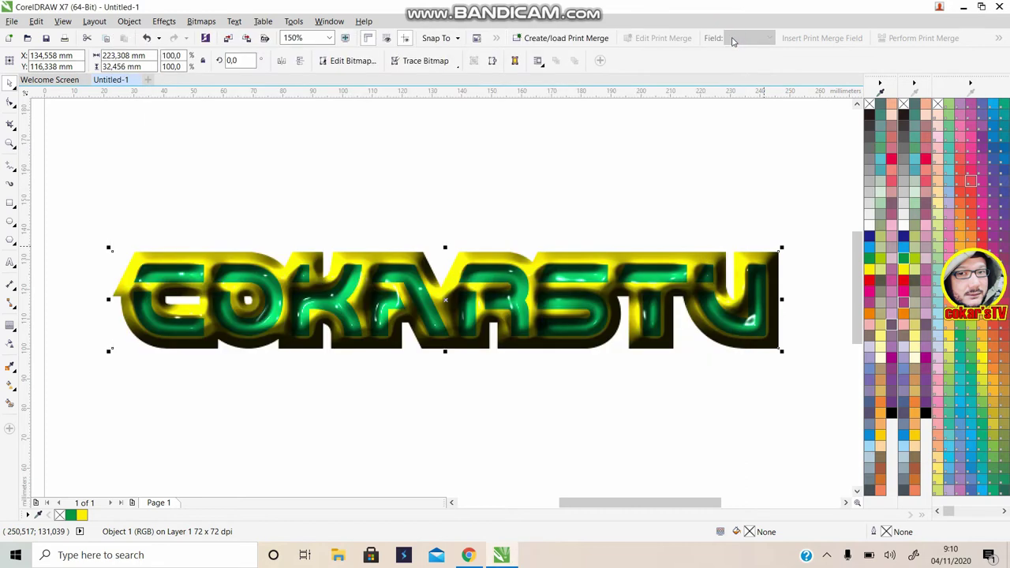
Stretch the textured logo bitmap on the page to about 236 mm wide and 35 mm high
scroll(537, 196, "down", 2)
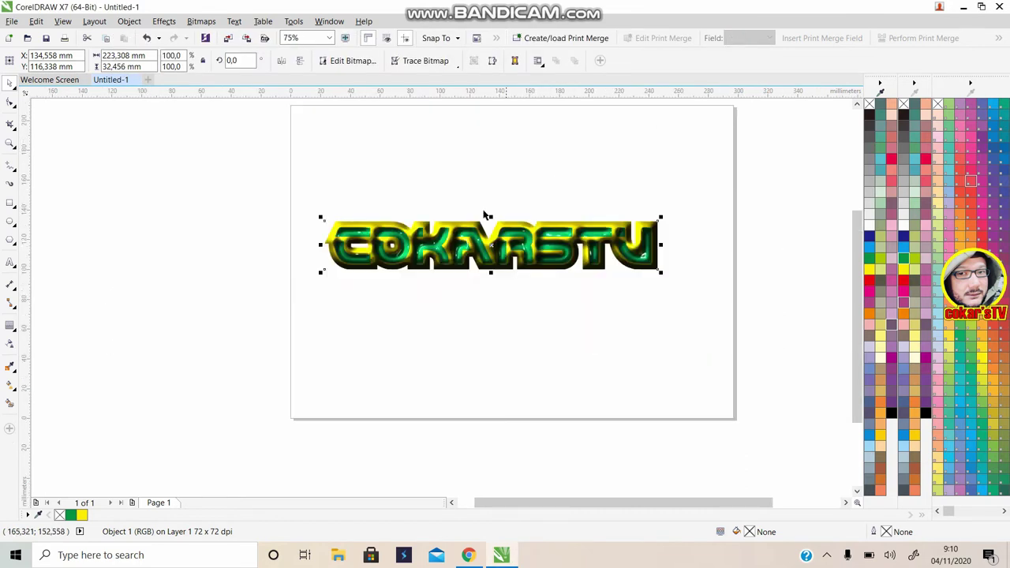
left_click(491, 274)
left_click_drag(490, 274, 486, 285)
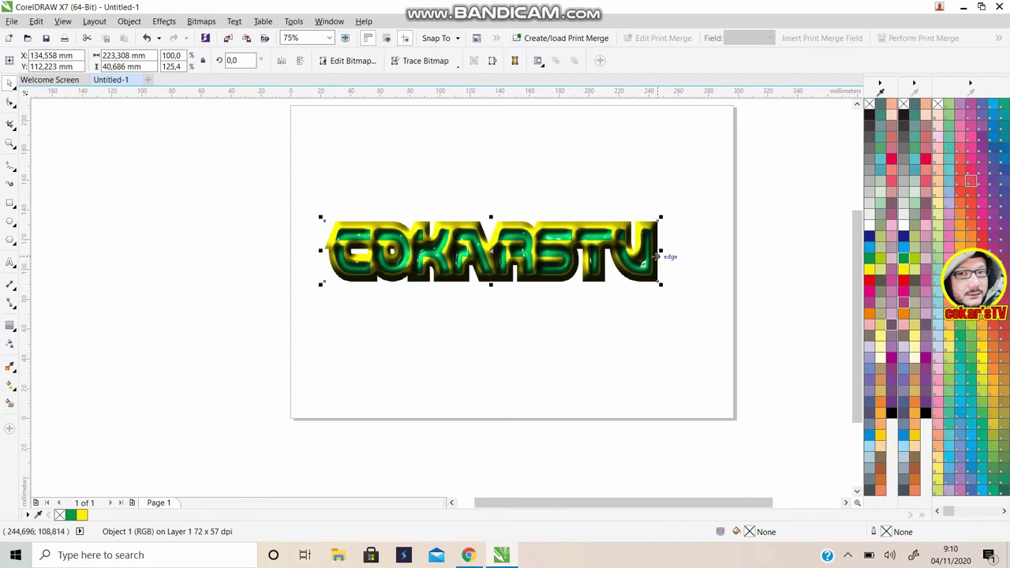
left_click_drag(660, 251, 680, 251)
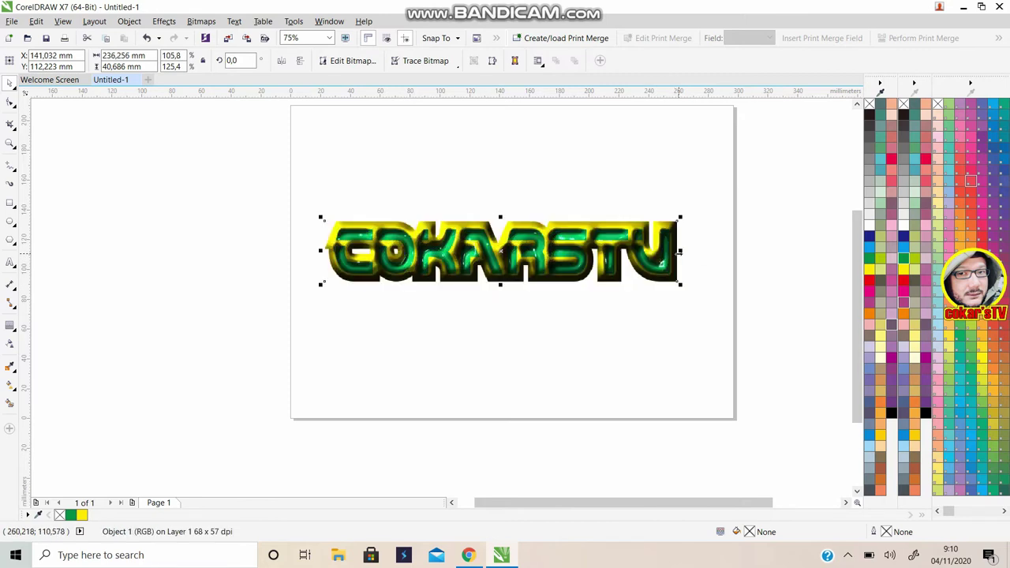
left_click_drag(501, 285, 500, 277)
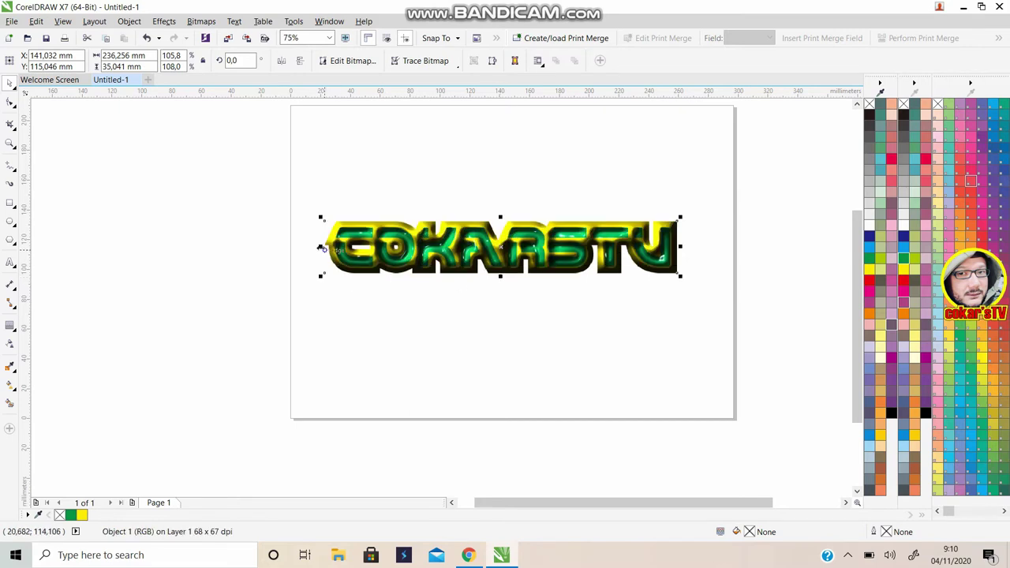
Narrow the logo bitmap to about 230 mm wide and move it slightly up the page
left_click_drag(320, 248, 333, 248)
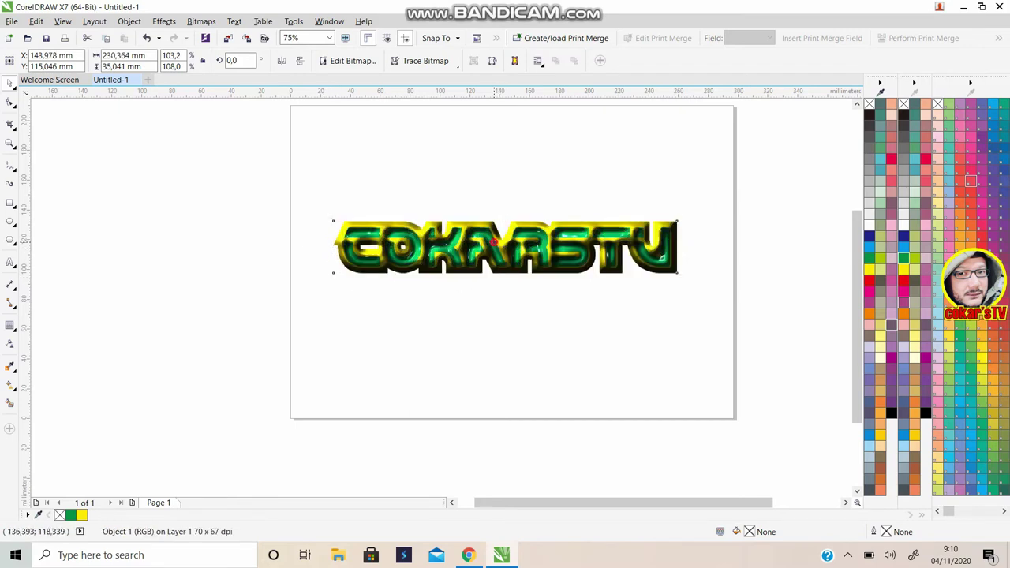
left_click_drag(493, 243, 497, 230)
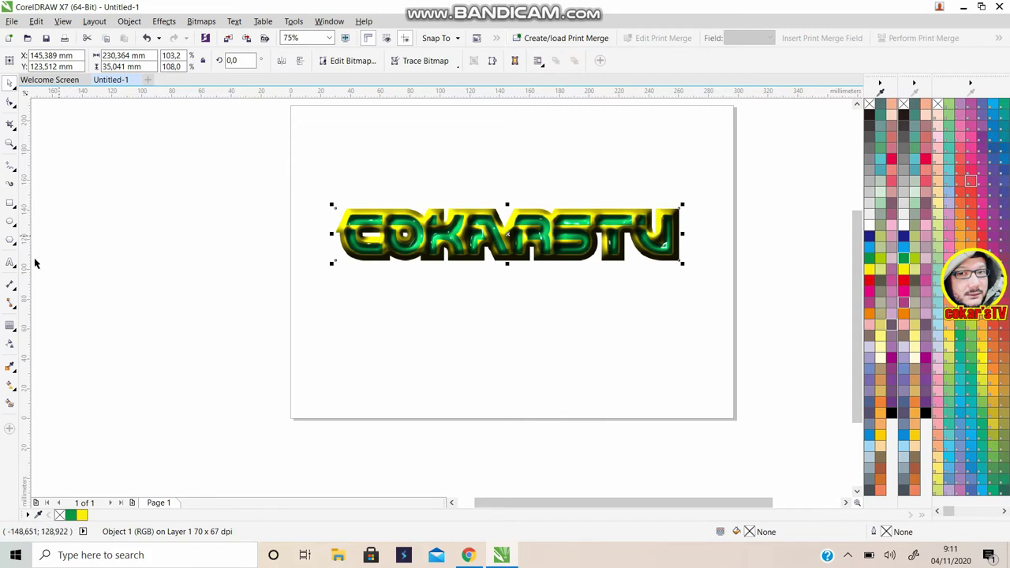
Add a drop shadow falling just below the logo bitmap, angled at about 264 degrees
left_click(13, 330)
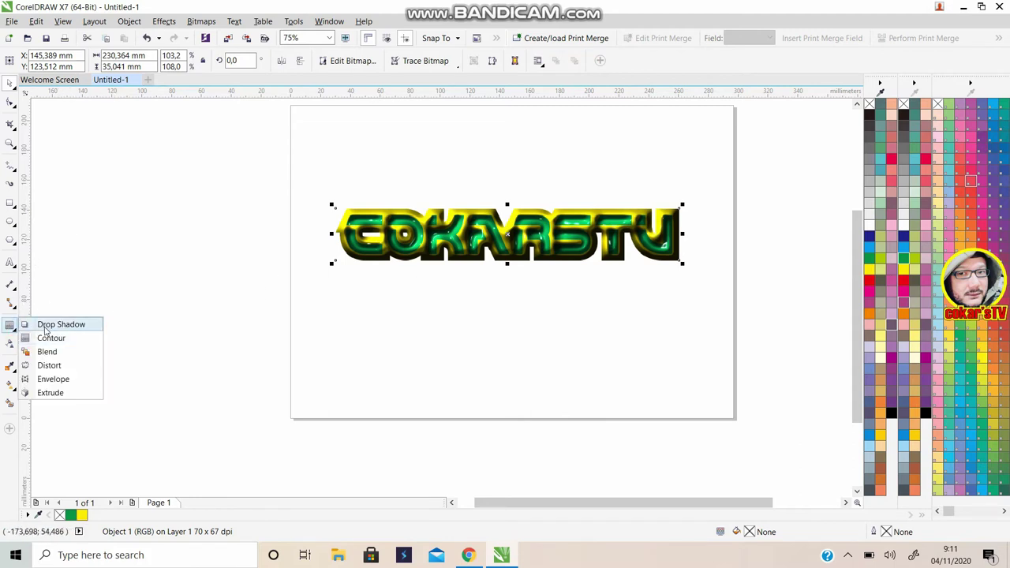
left_click(45, 326)
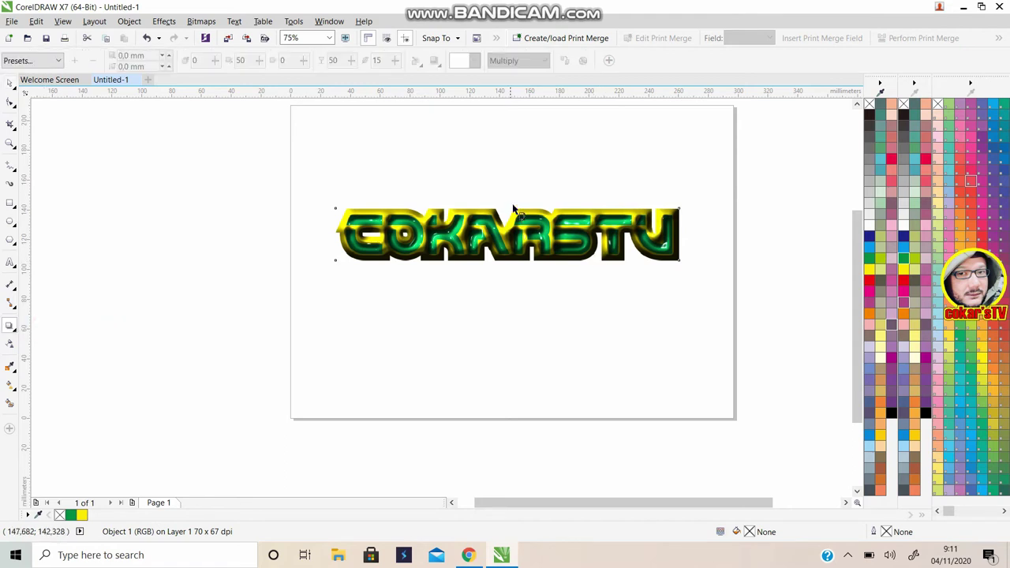
left_click_drag(508, 209, 508, 274)
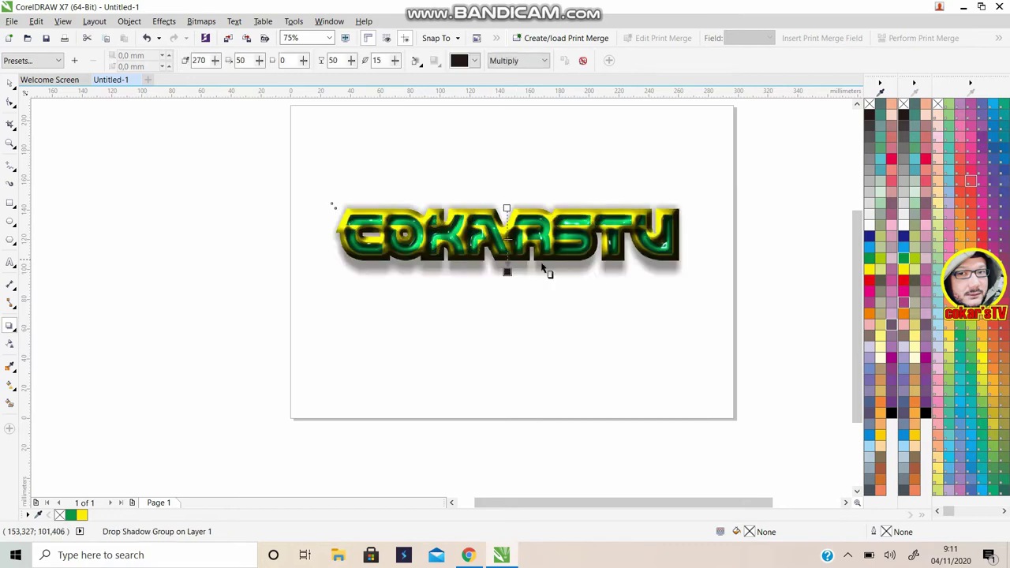
left_click_drag(508, 273, 502, 264)
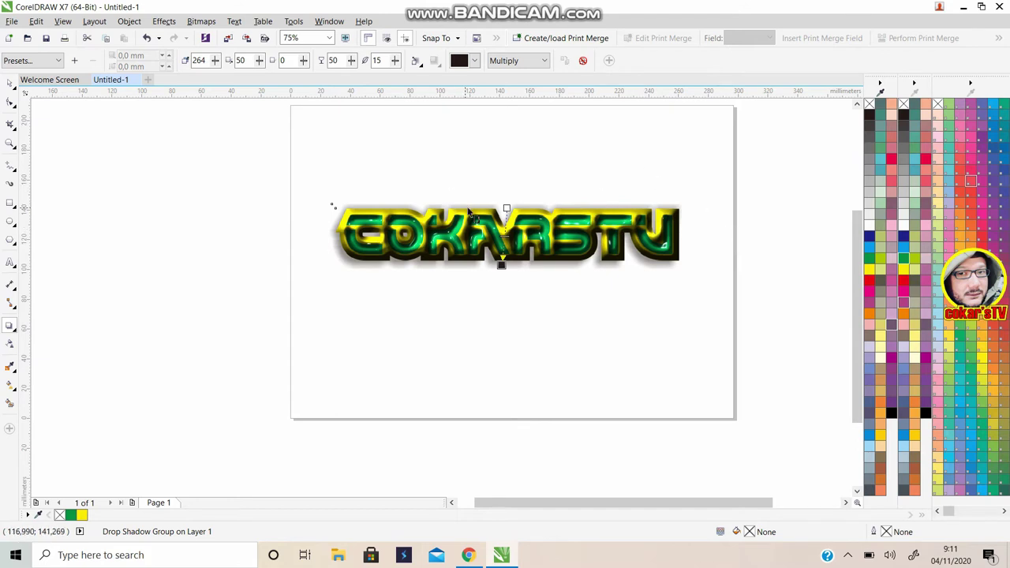
Set the drop shadow's colour to black and adjust its direction to about 268 degrees, then deselect the logo
left_click(475, 62)
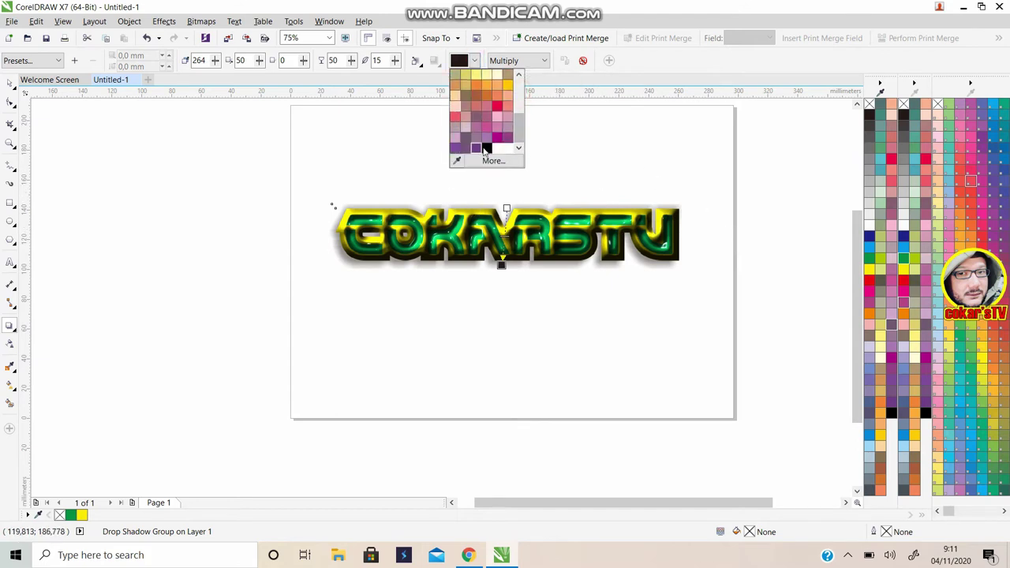
left_click(488, 150)
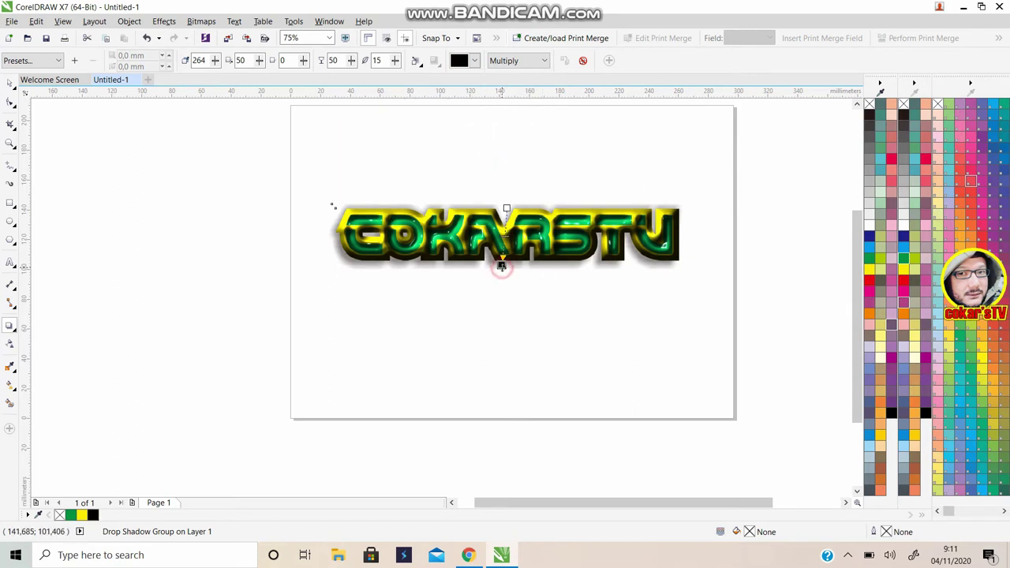
left_click_drag(502, 265, 504, 265)
left_click(11, 84)
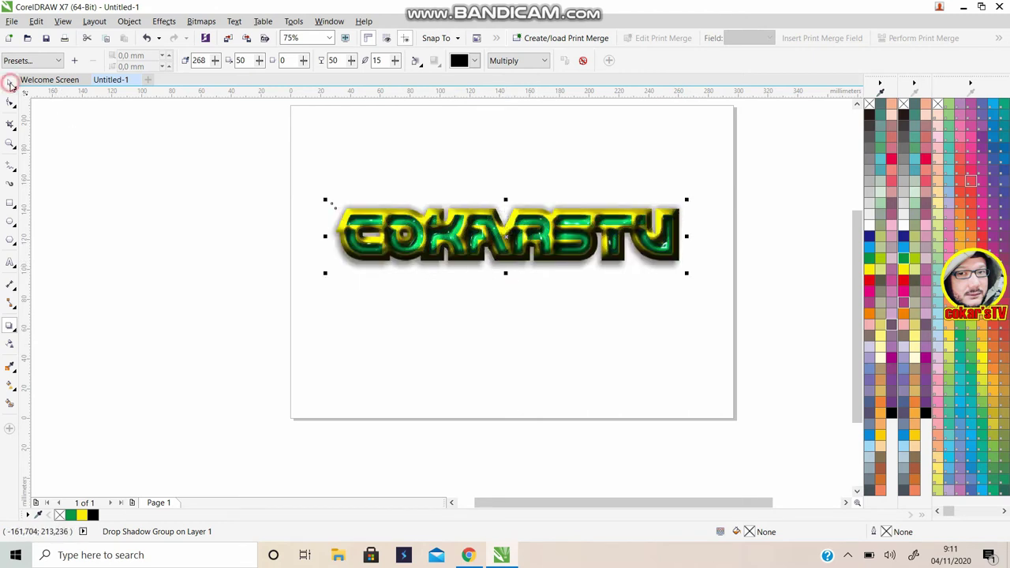
left_click(499, 167)
left_click(487, 203)
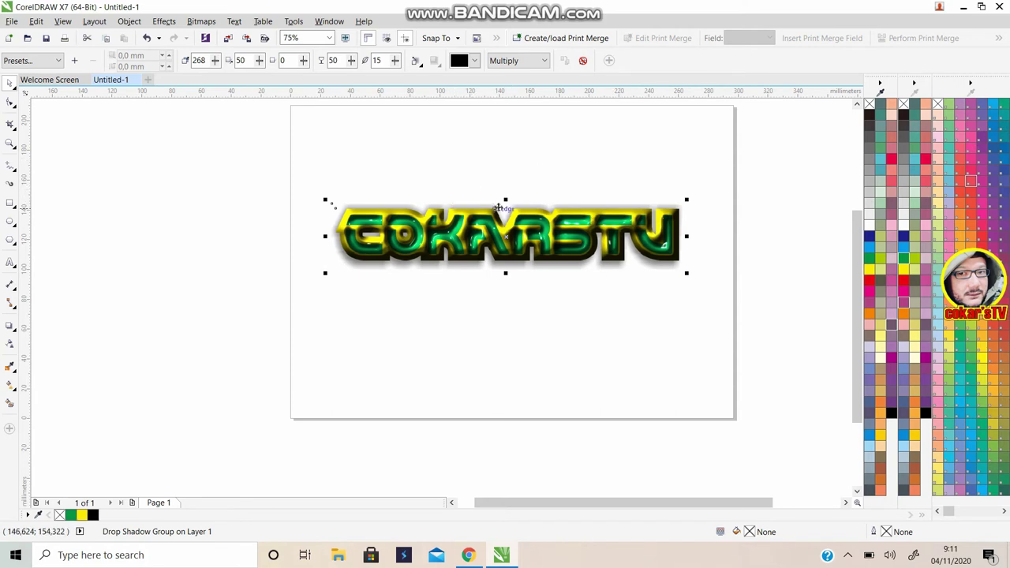
left_click(541, 197)
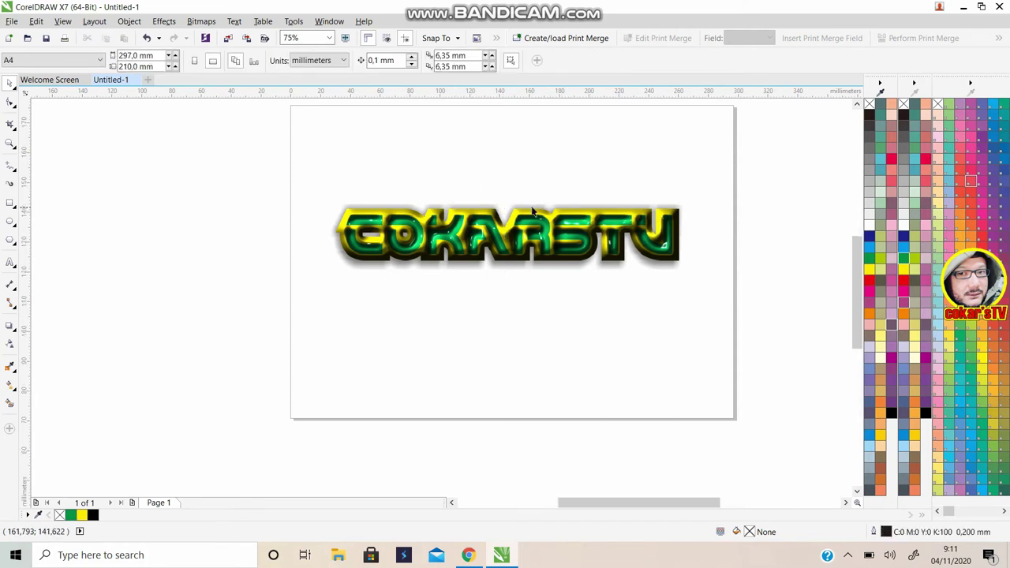
Break the drop shadow group apart so the shadow and the logo bitmap are separate objects
scroll(533, 211, "up", 2)
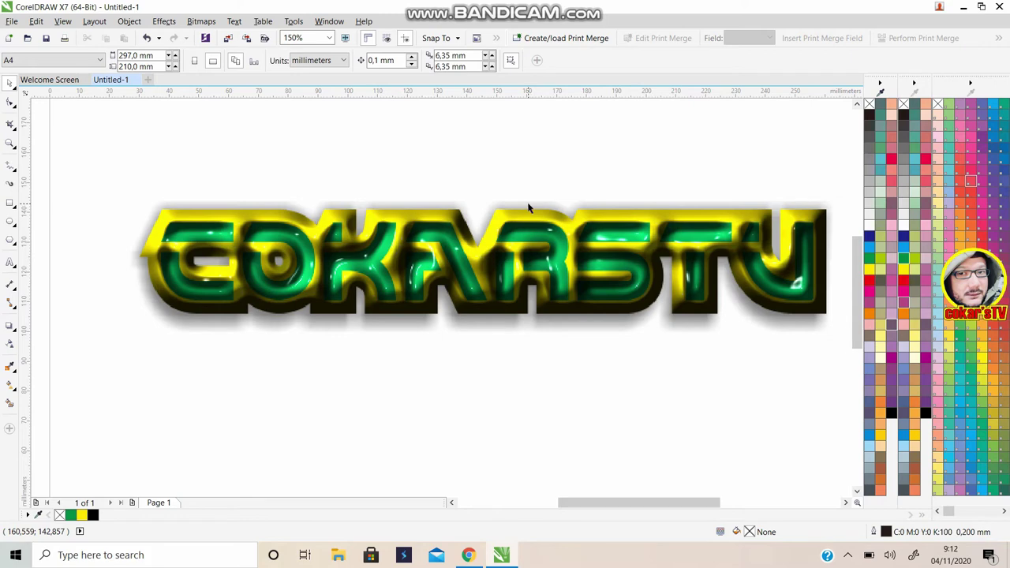
left_click(529, 205)
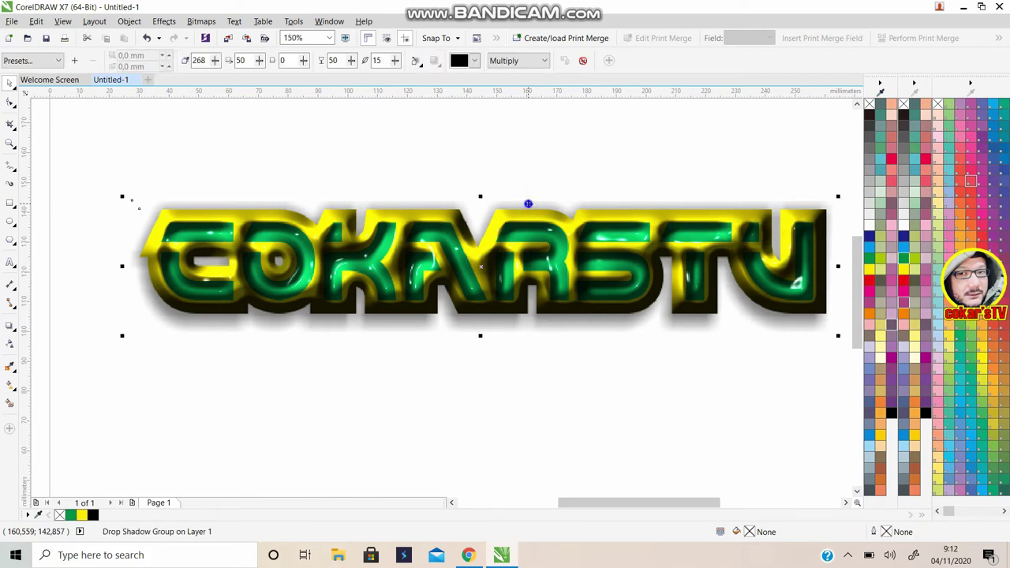
right_click(529, 205)
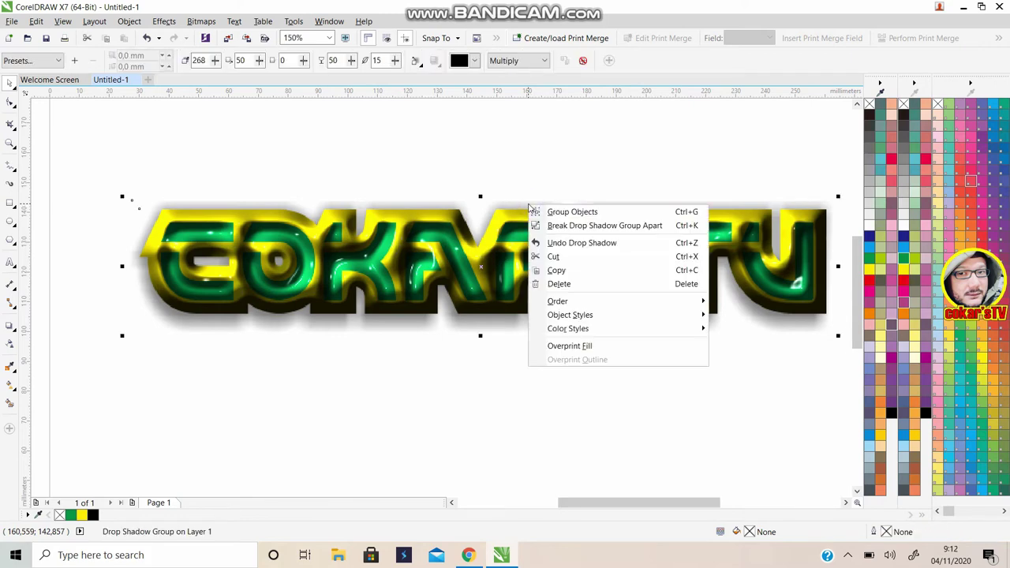
left_click(584, 226)
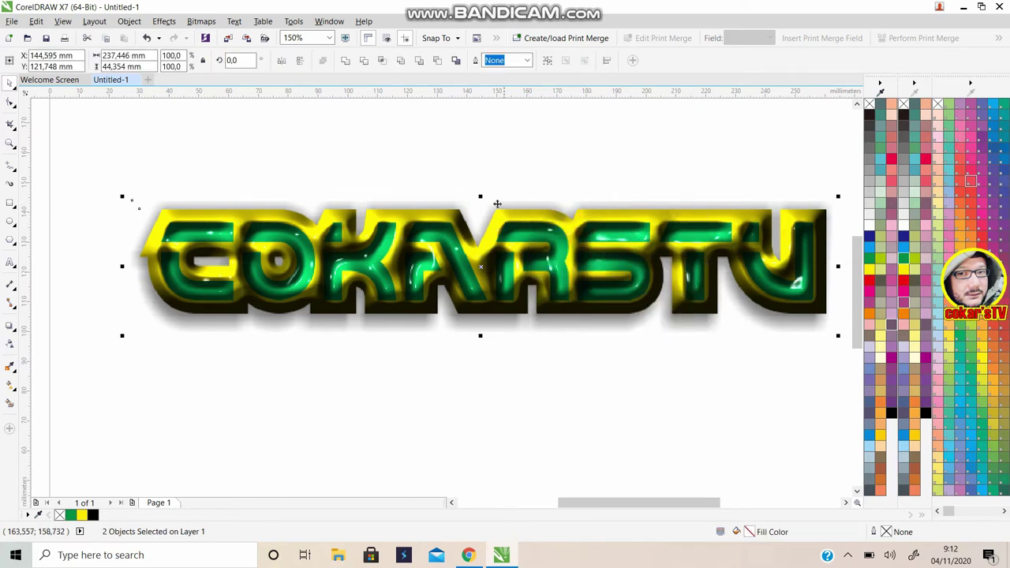
Reposition the separated shadow slightly below the logo and narrow it to about 236.5 mm
left_click_drag(452, 204, 471, 158)
left_click(496, 175)
left_click(470, 198)
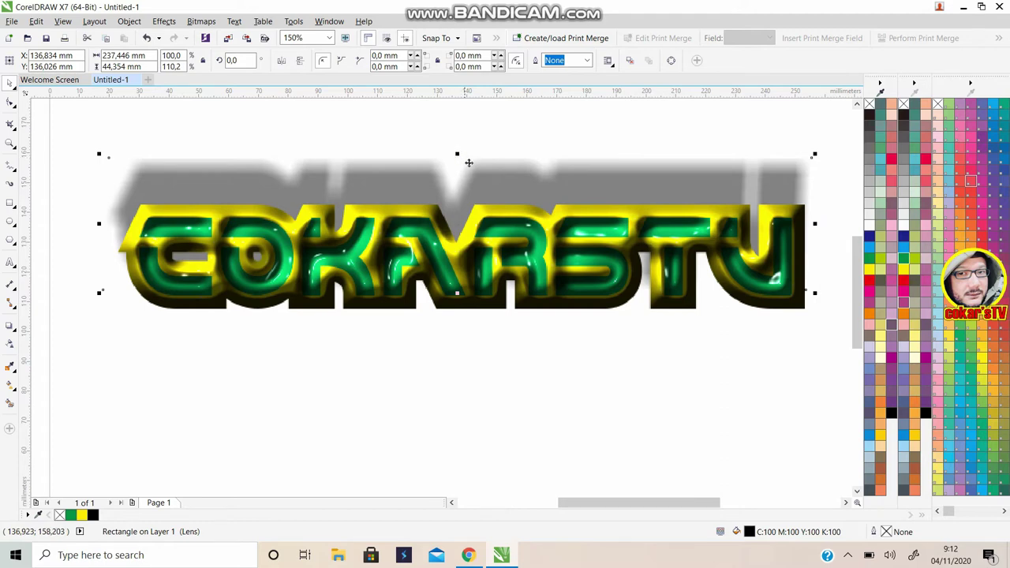
left_click_drag(469, 165, 468, 212)
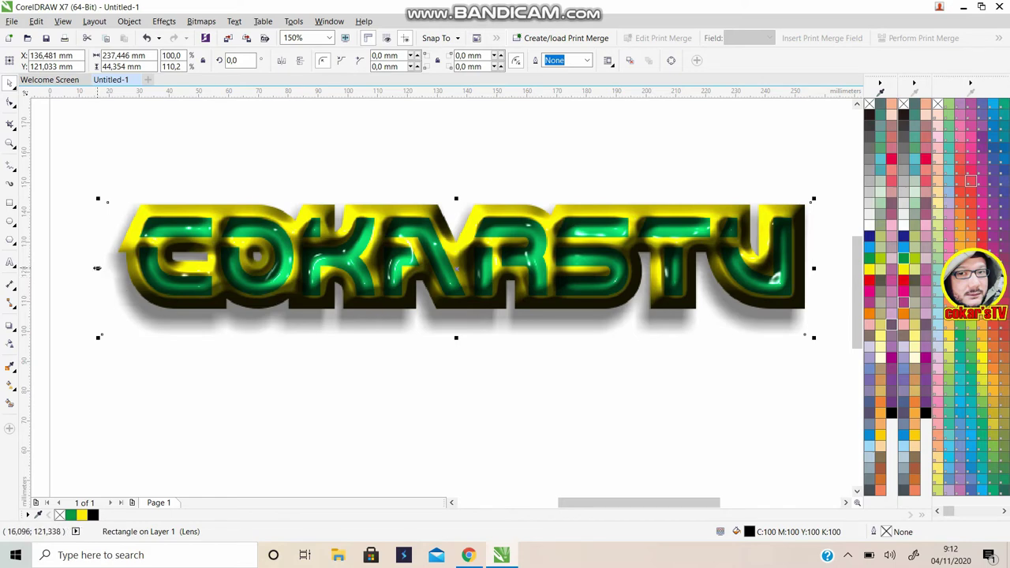
left_click_drag(98, 267, 101, 268)
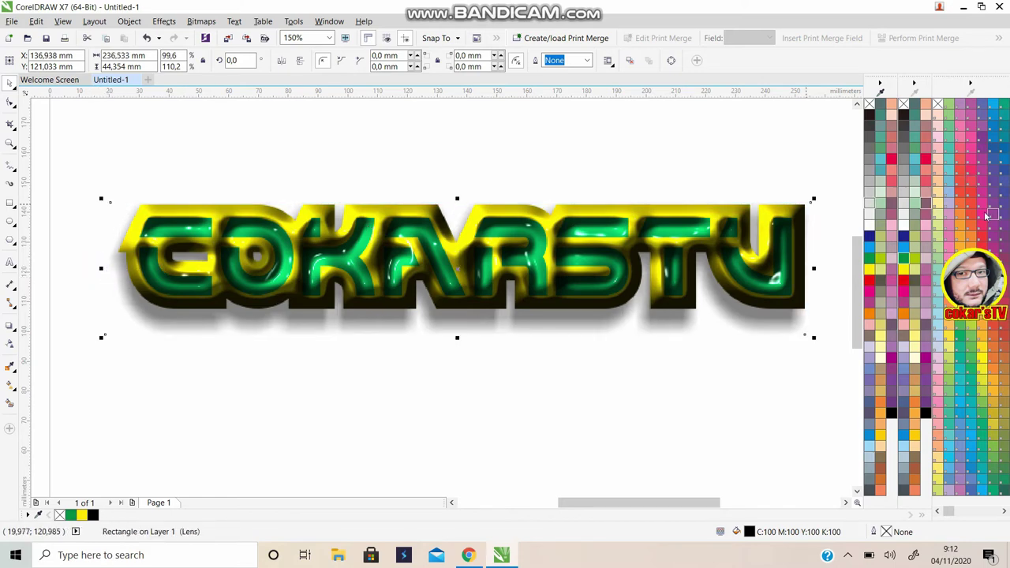
Try red, dark blue and pale yellow fills on the separated shadow, and return it to black
left_click(905, 282)
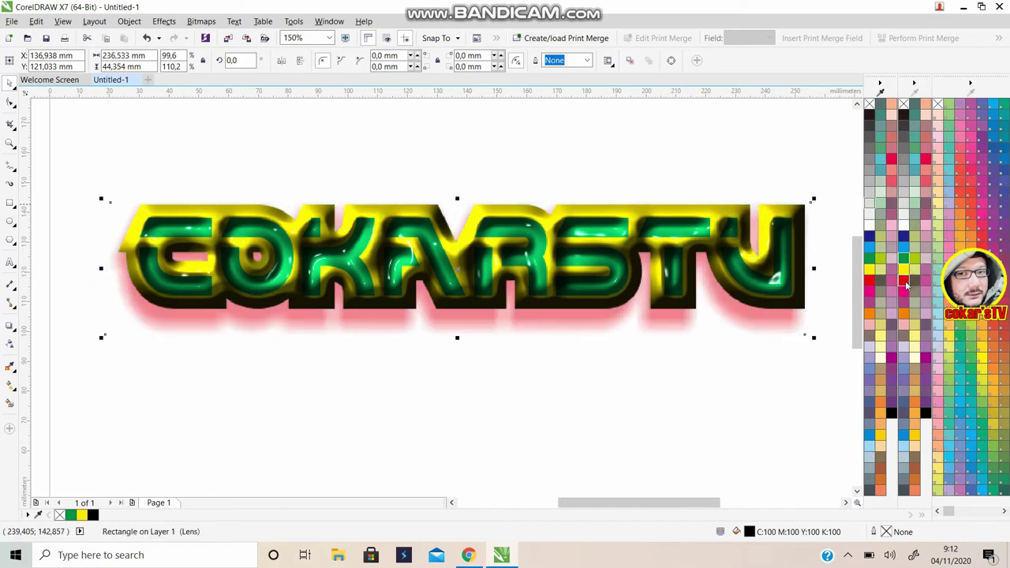
left_click(879, 249)
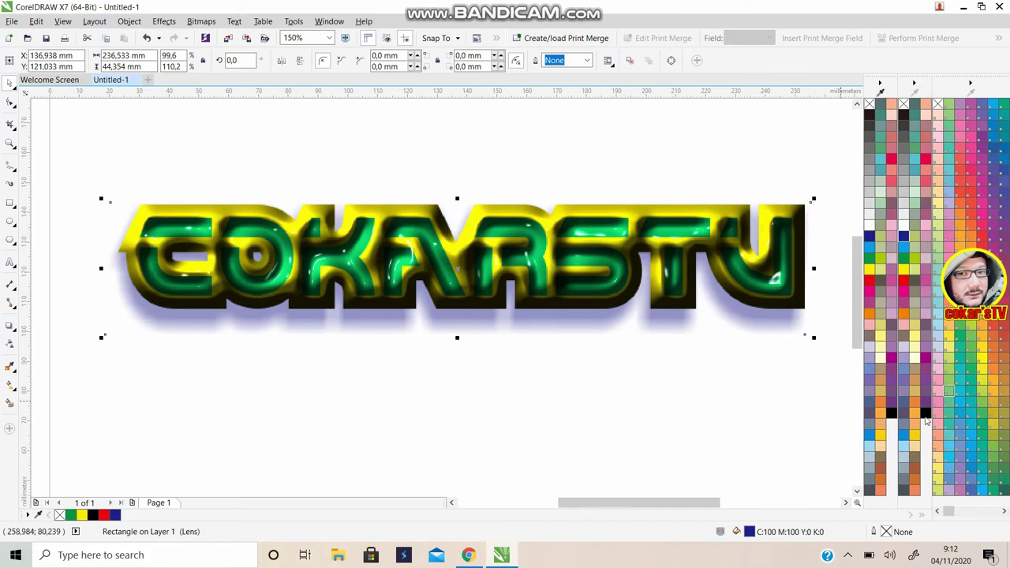
left_click(913, 336)
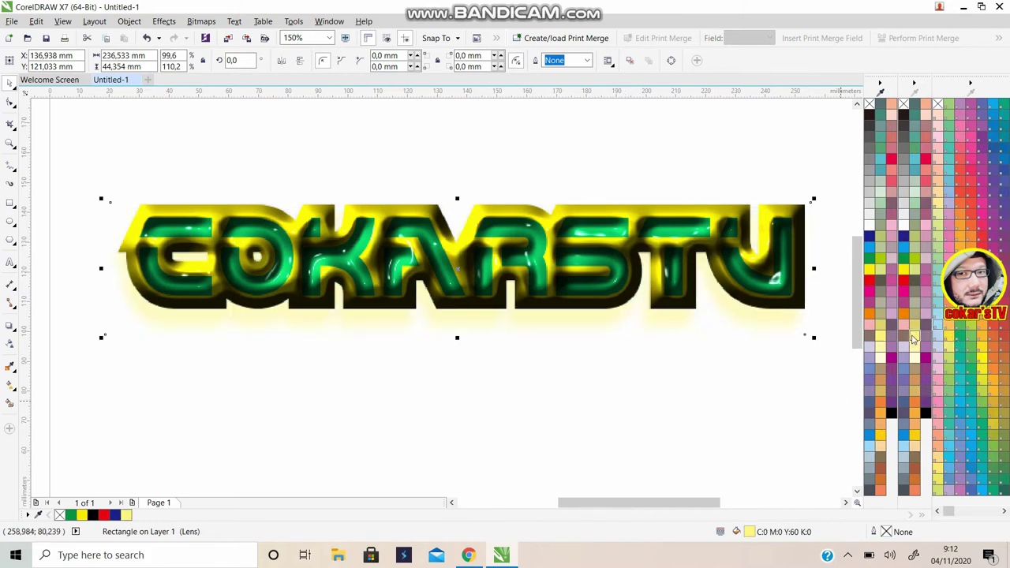
left_click(927, 413)
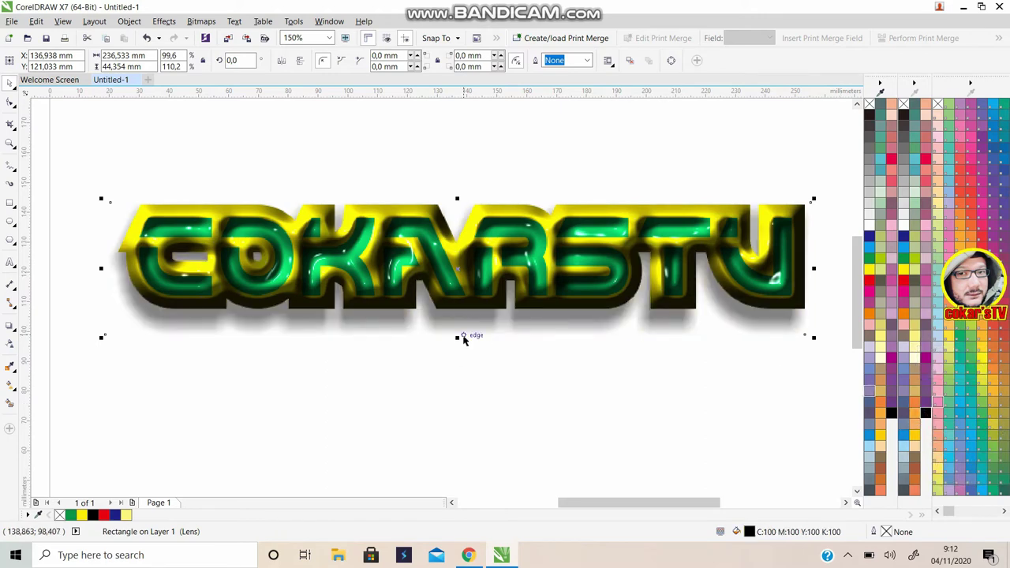
Shorten the shadow to about 41 mm high, shift it up behind the logo, and deselect it
left_click_drag(458, 338, 458, 326)
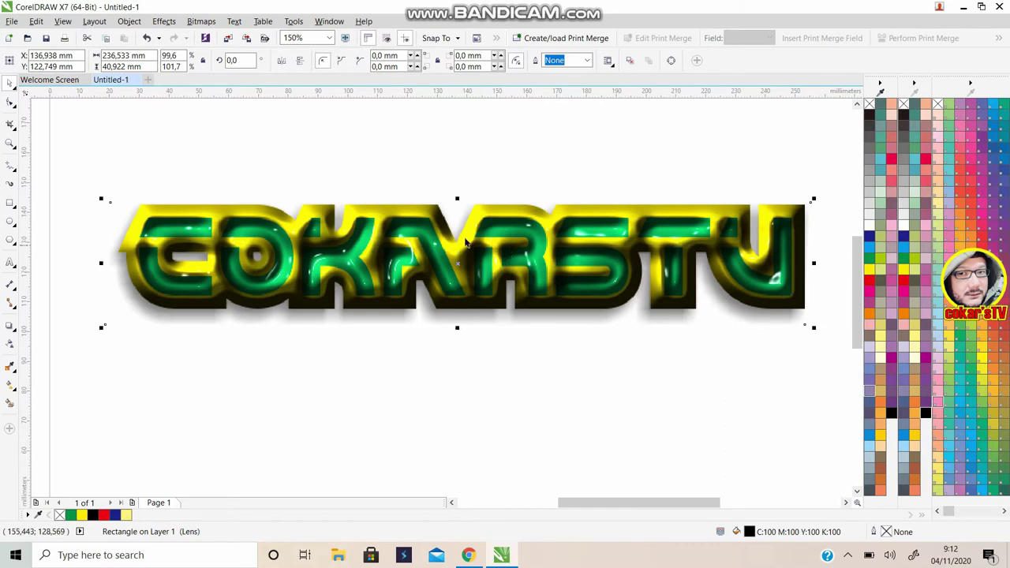
left_click(460, 264)
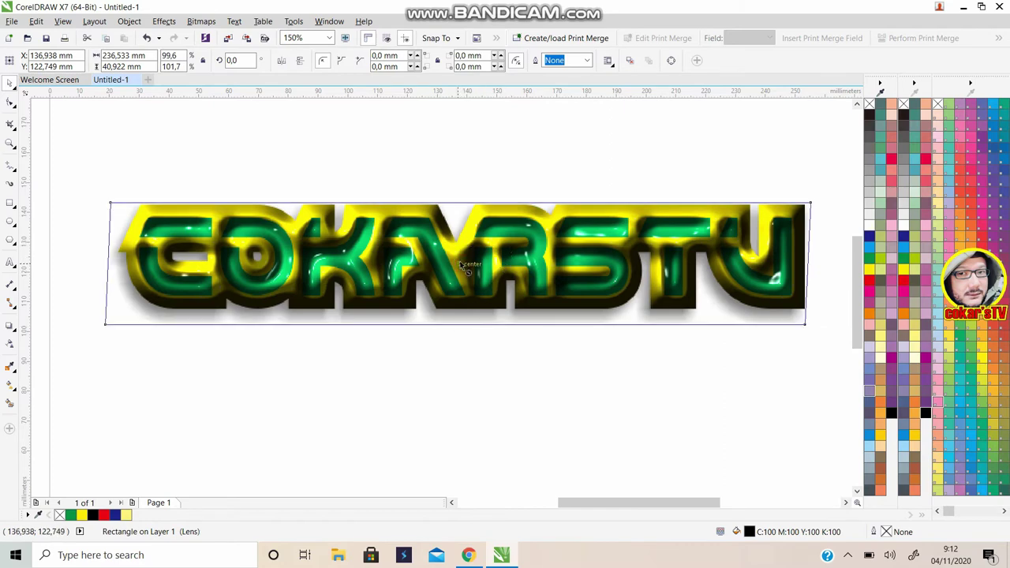
left_click(460, 261)
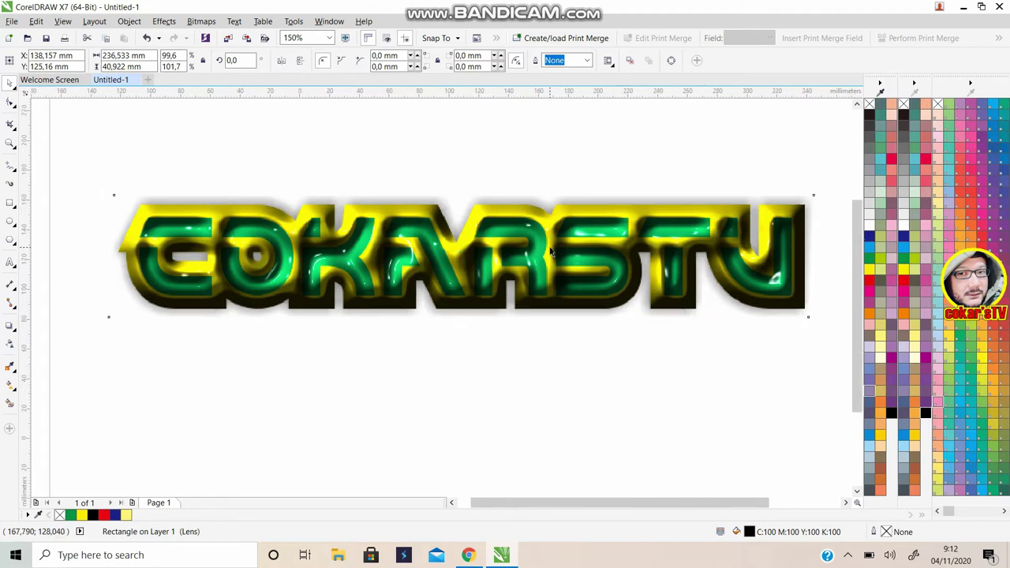
scroll(461, 257, "down", 1)
left_click(652, 338)
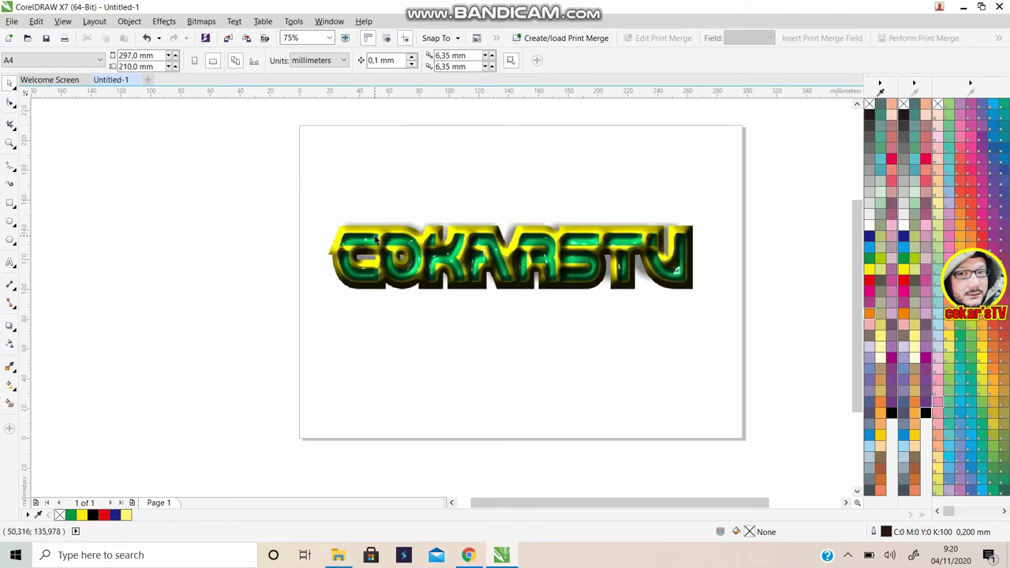
Add the artistic text COKARSTV in the empty area beside the page
left_click(179, 330)
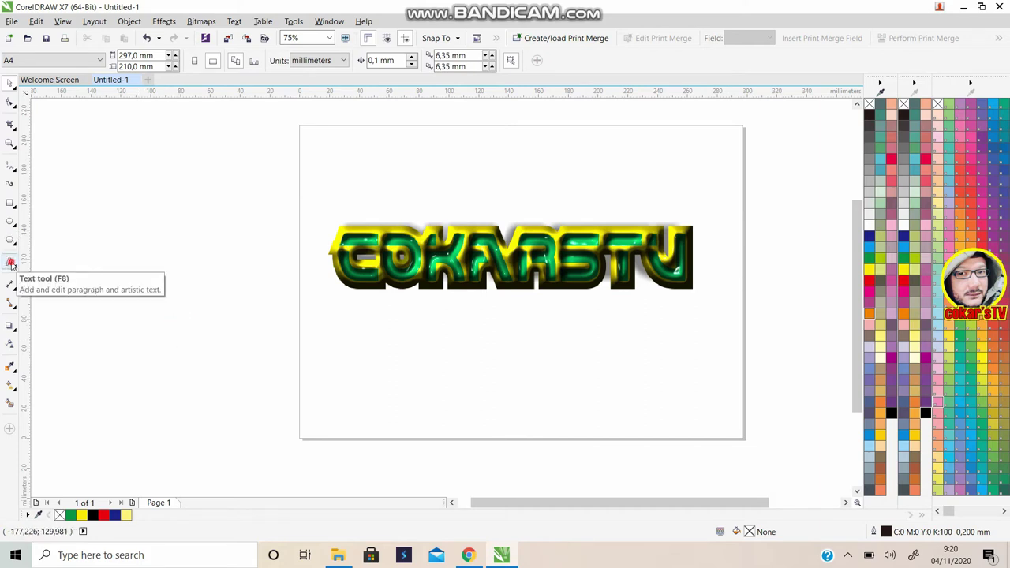
left_click(10, 263)
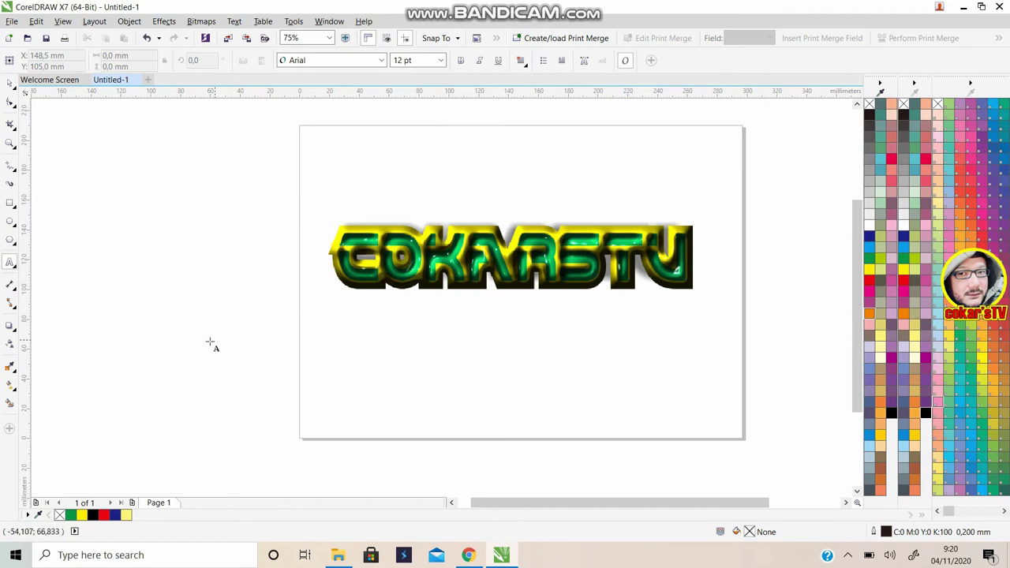
left_click(181, 338)
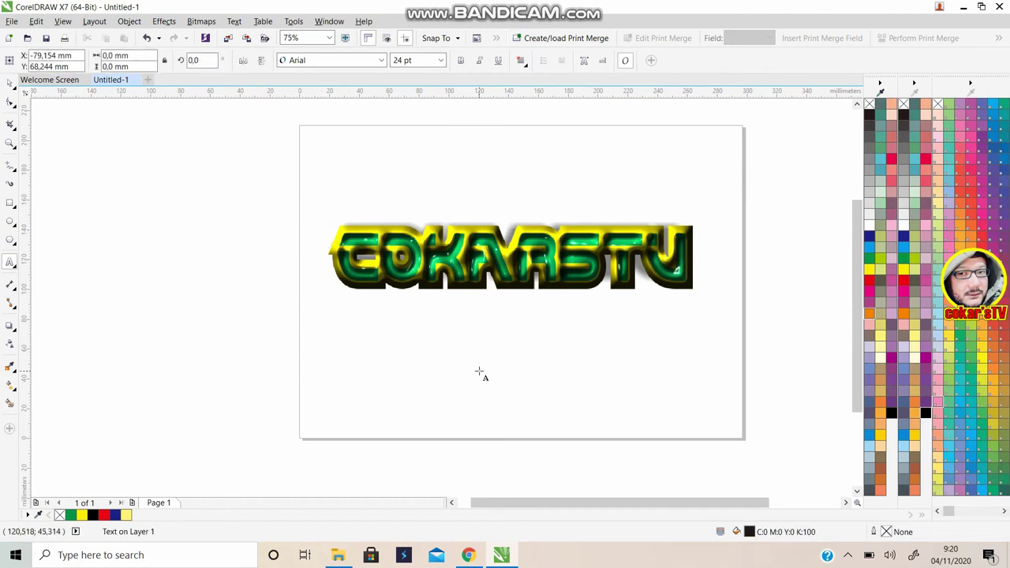
type("COKARSTV")
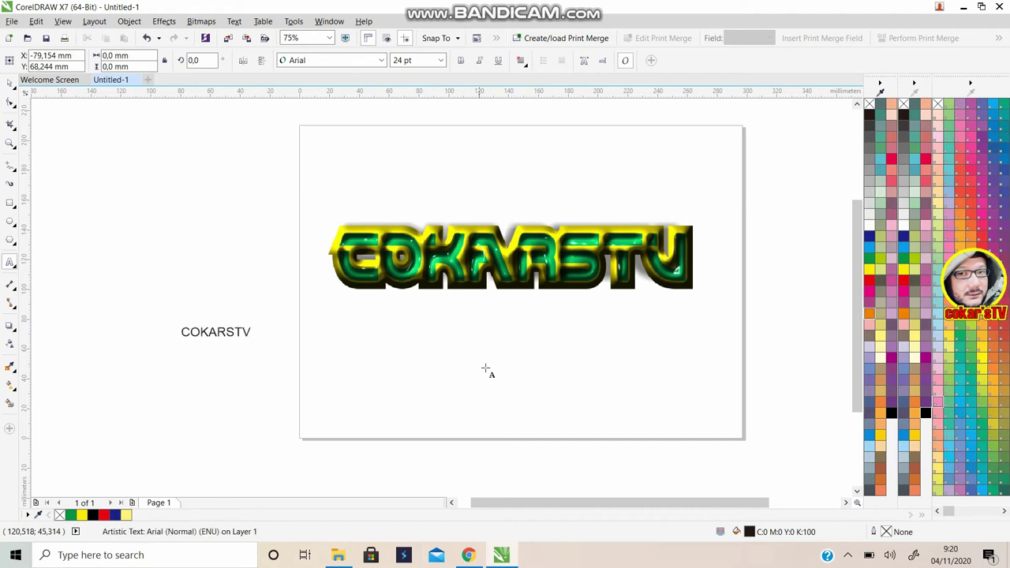
key("ctrl+space")
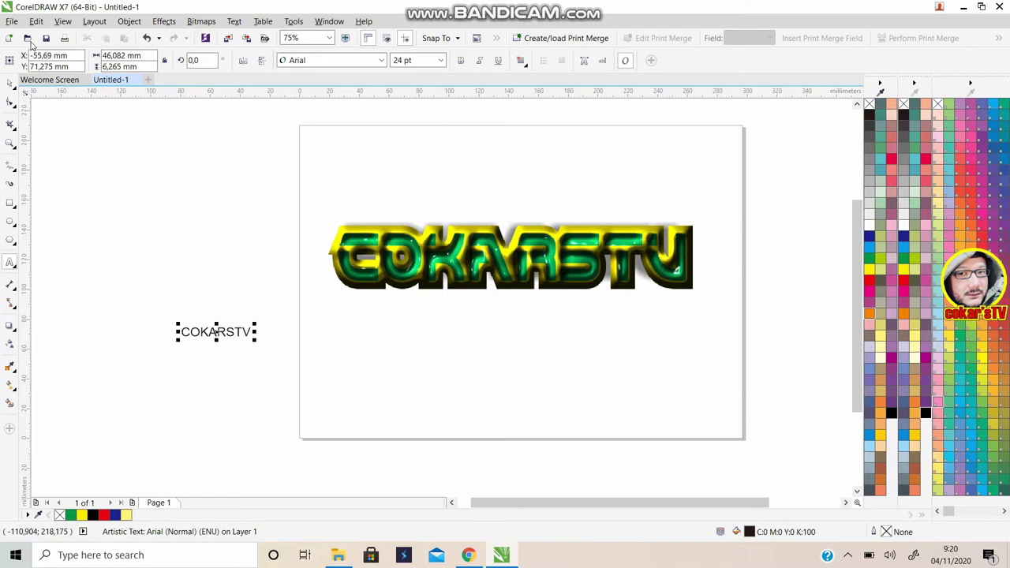
Set the font of the new COKARSTV text to Franklin Gothic Heavy
left_click(11, 88)
left_click(11, 85)
left_click(381, 61)
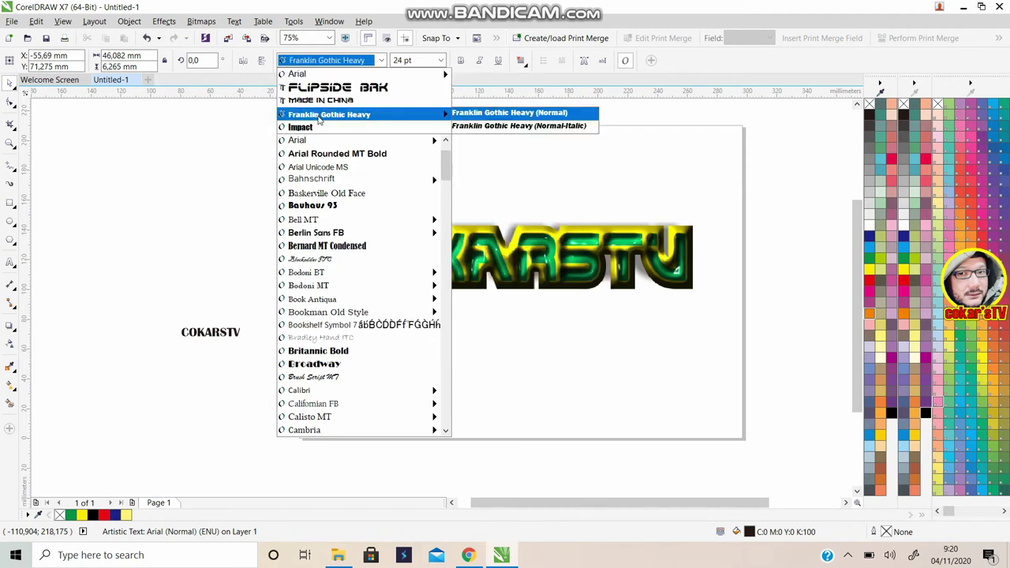
left_click(320, 116)
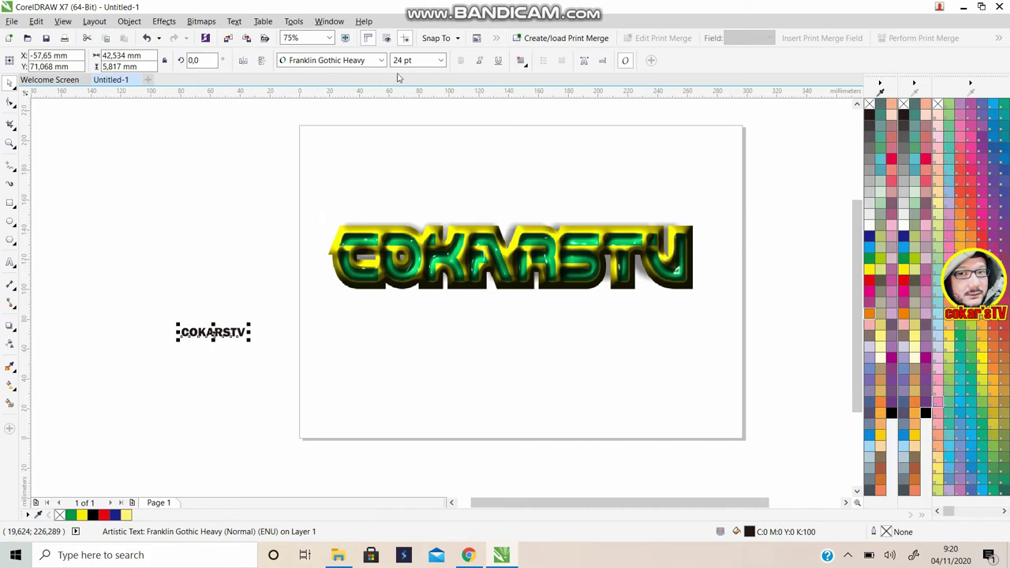
Enlarge the new text to about 110 mm wide and place it on the page below the glossy logo
left_click(251, 343)
left_click_drag(251, 342, 353, 415)
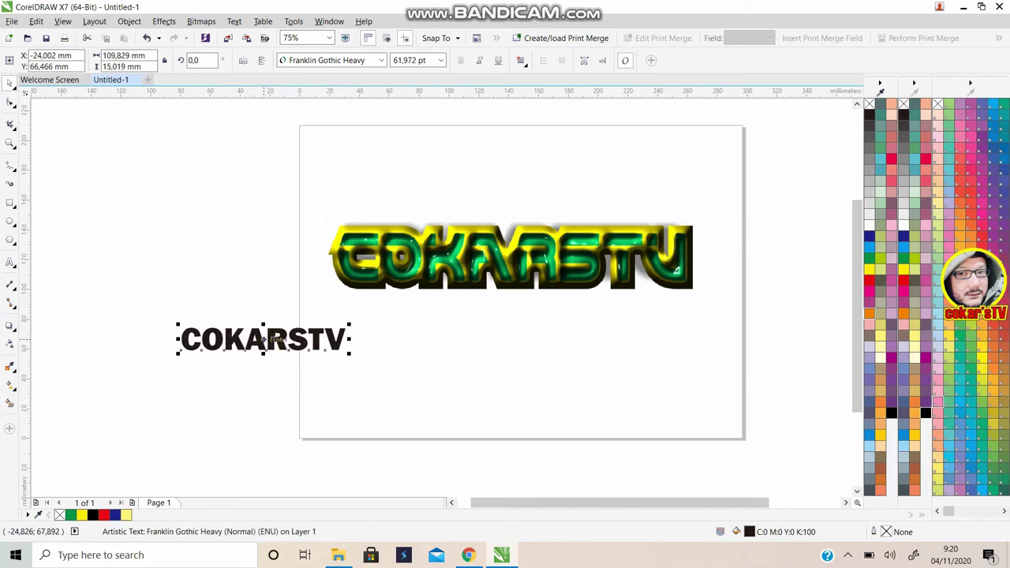
left_click_drag(272, 339, 513, 336)
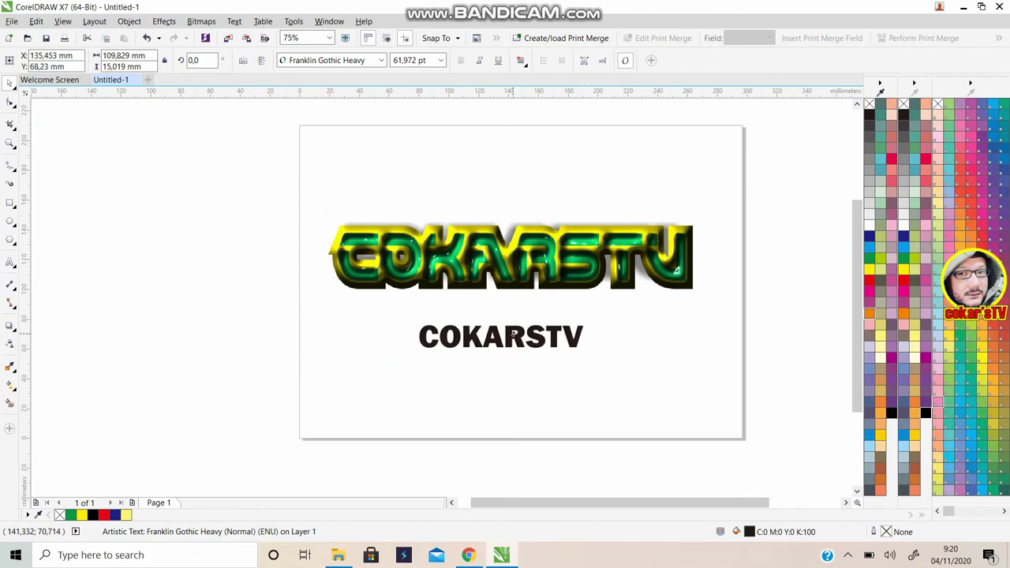
Enlarge the new COKARSTV text to about 137 mm wide and fill it with red
left_click_drag(416, 355, 397, 367)
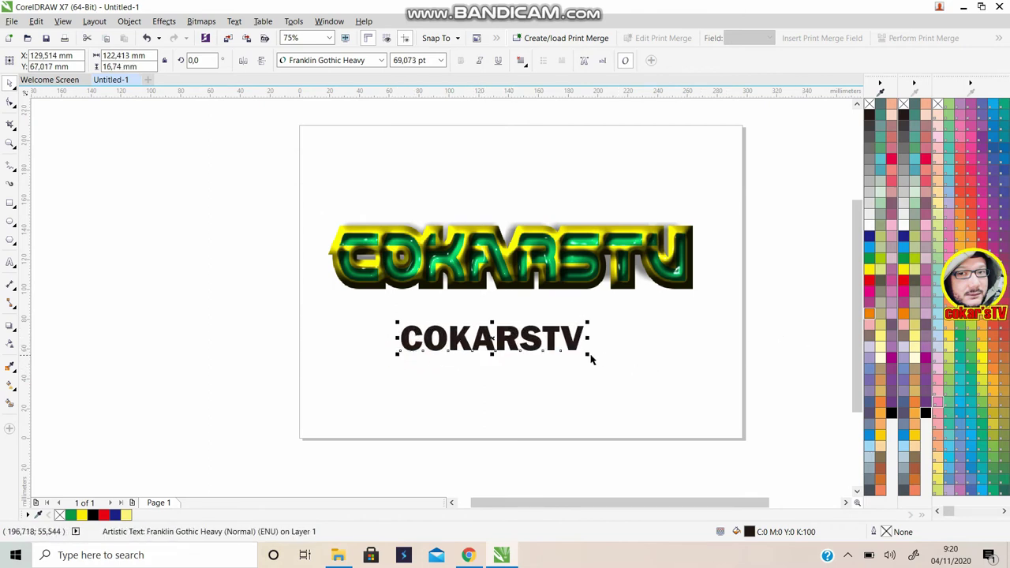
left_click_drag(586, 353, 609, 359)
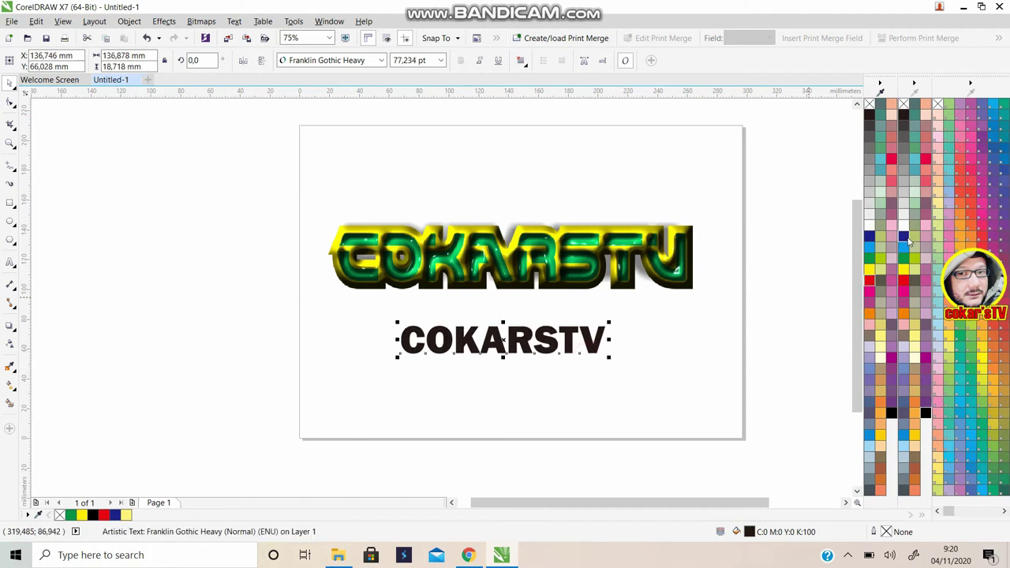
left_click(904, 281)
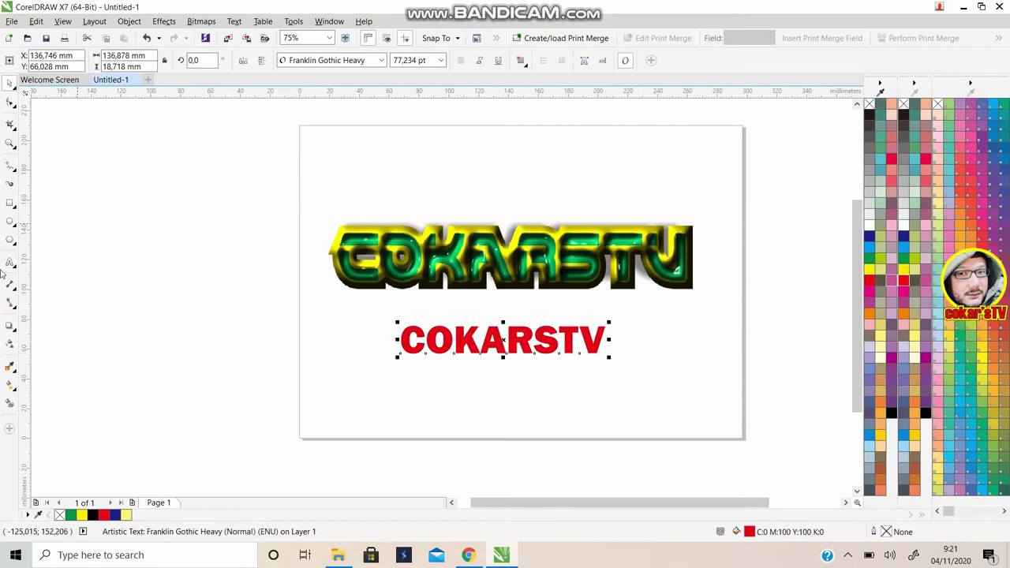
Add a one-step outside contour to the red text with an offset of 3.04 mm
left_click(14, 335)
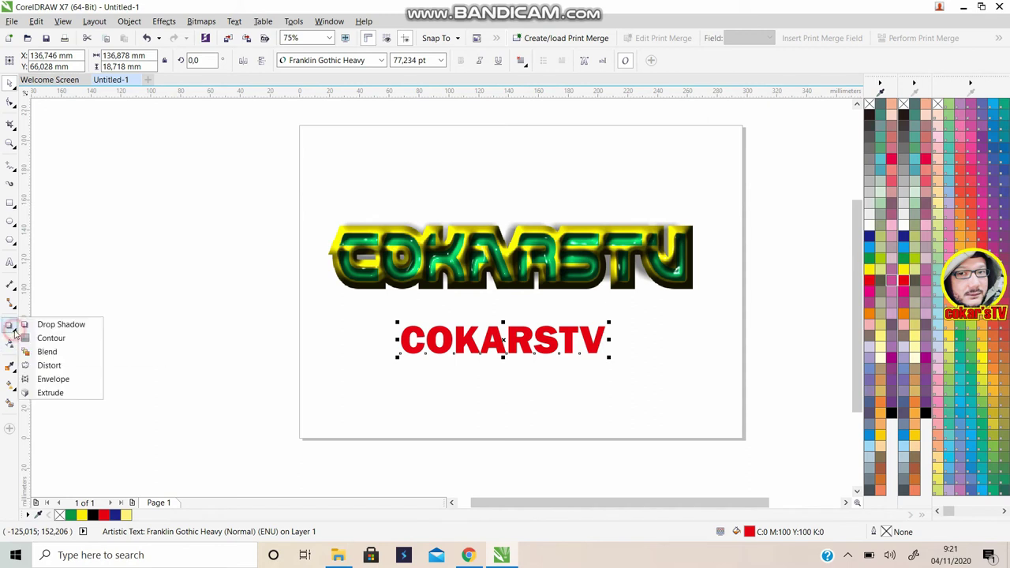
left_click(47, 339)
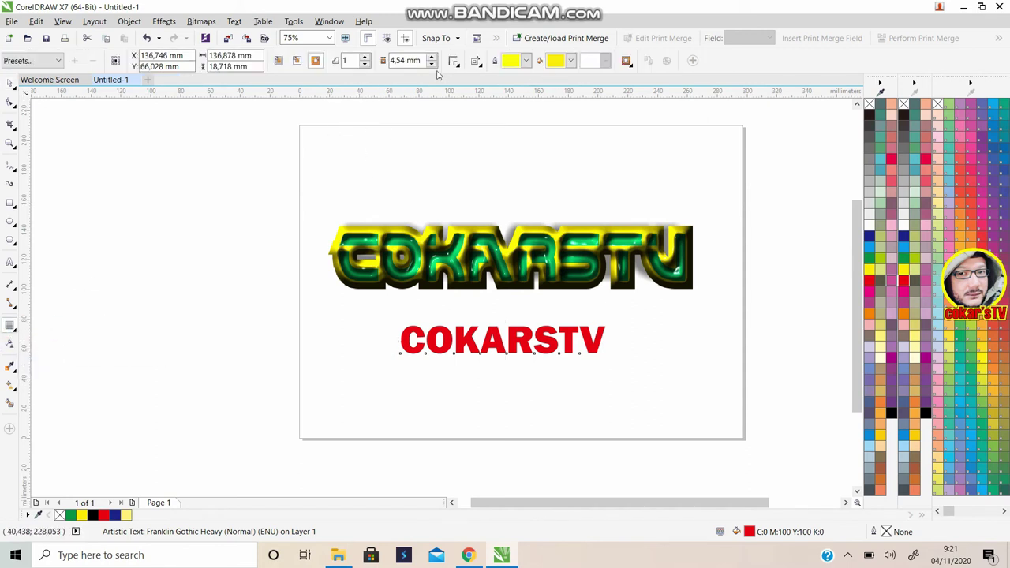
left_click(315, 61)
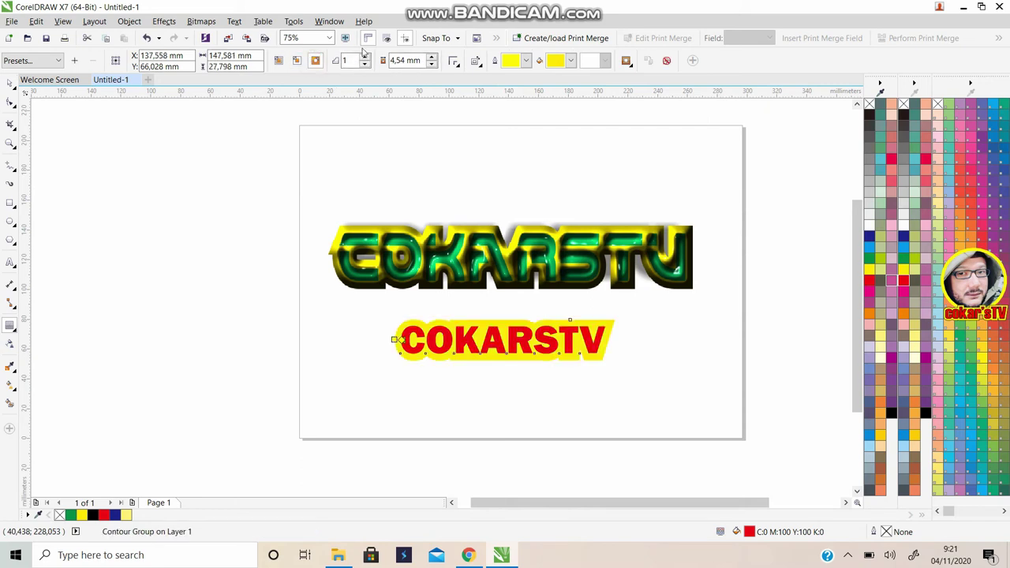
left_click(432, 66)
left_click(432, 67)
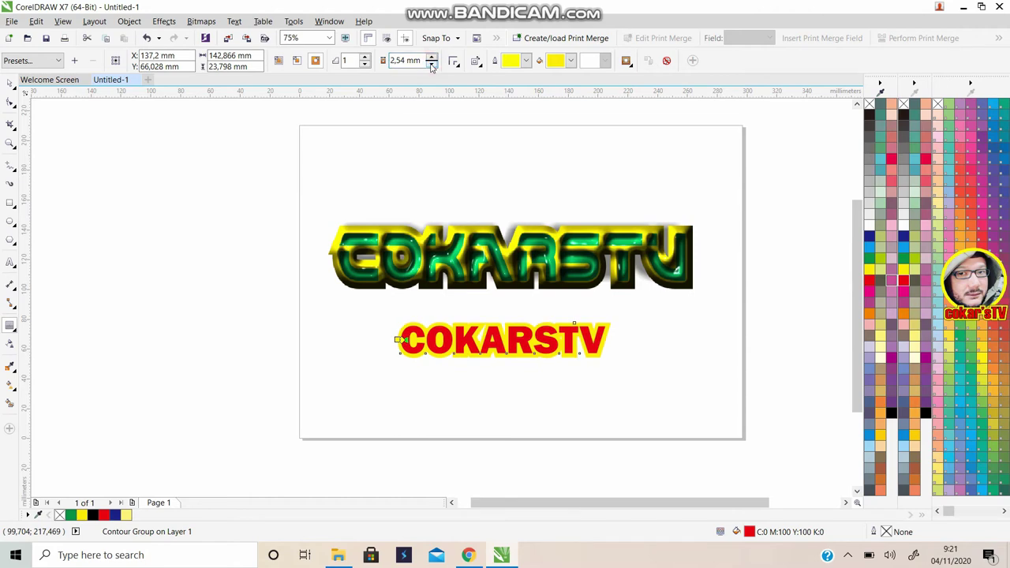
left_click(432, 57)
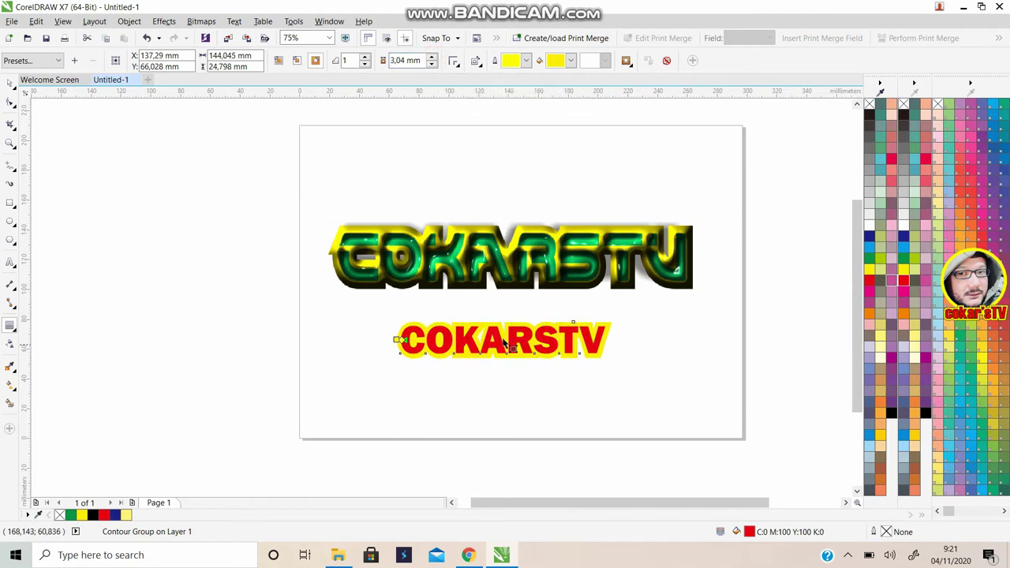
Change the contour's fill colour to light blue and deselect the text
scroll(492, 339, "up", 2)
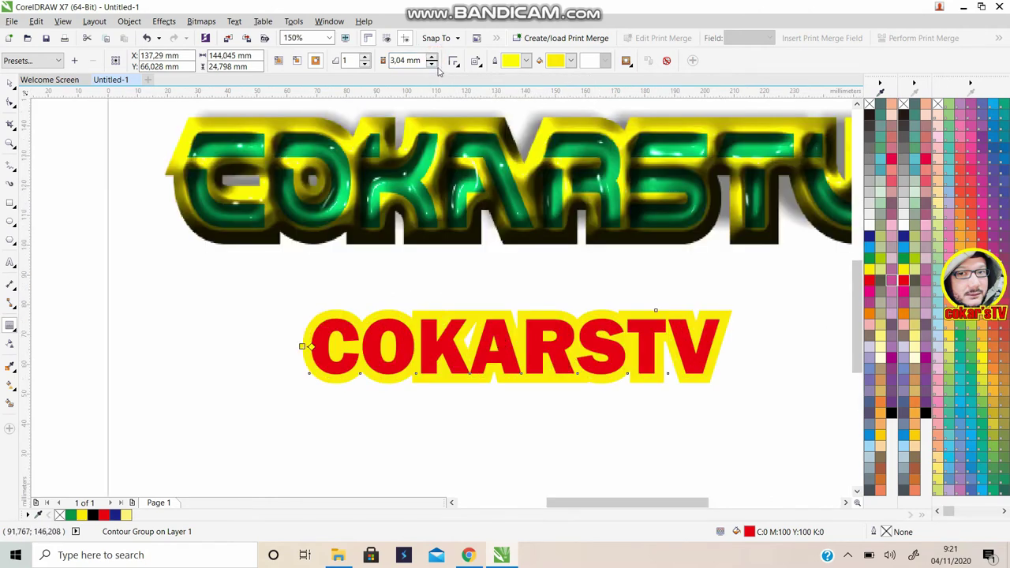
left_click(572, 62)
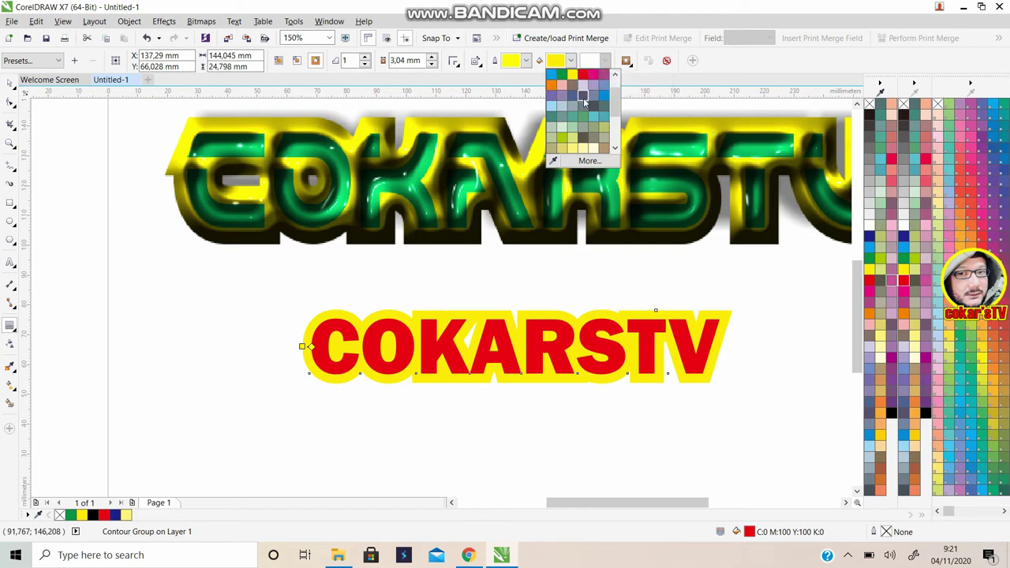
left_click(550, 74)
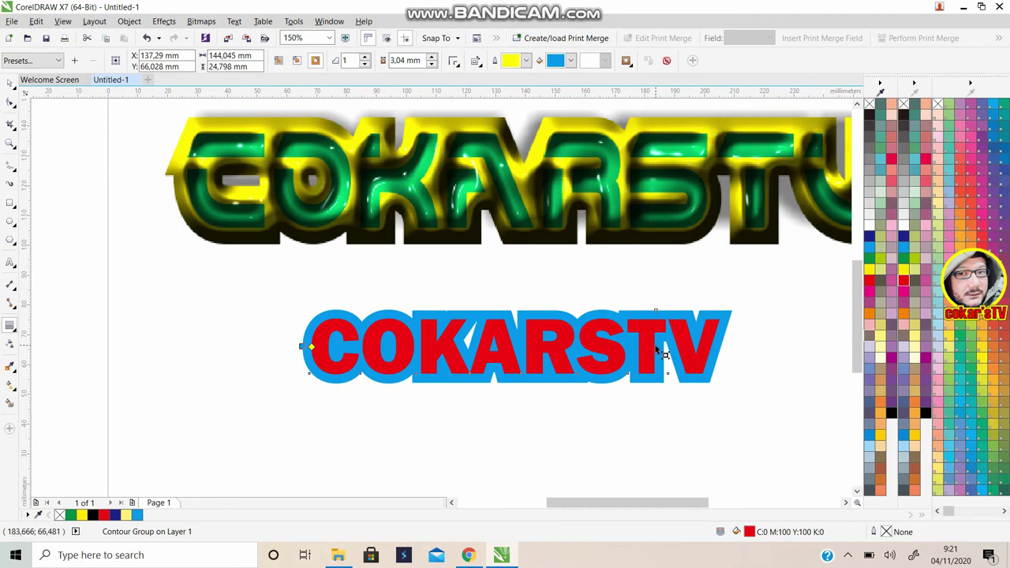
scroll(662, 347, "down", 2)
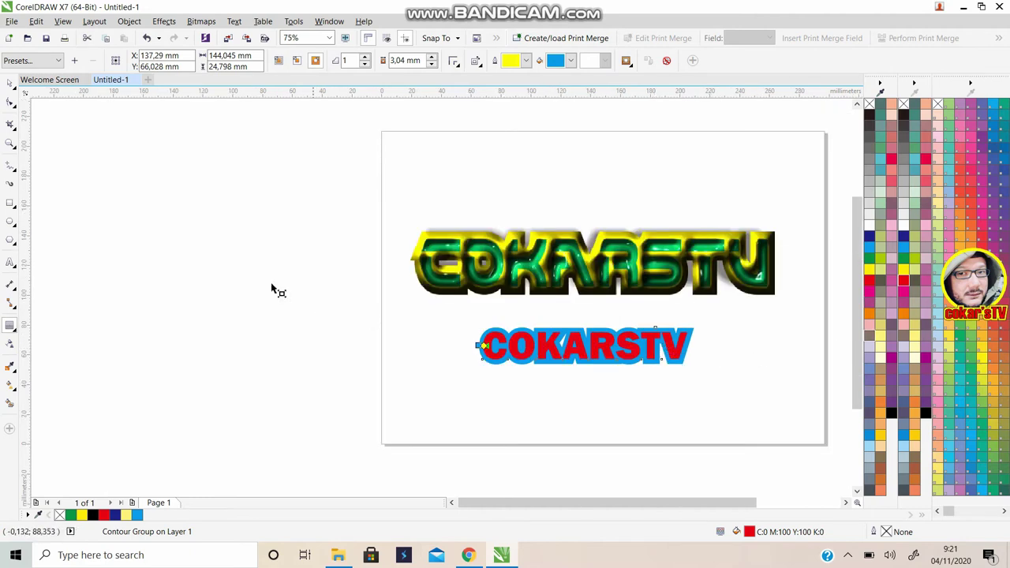
left_click(857, 491)
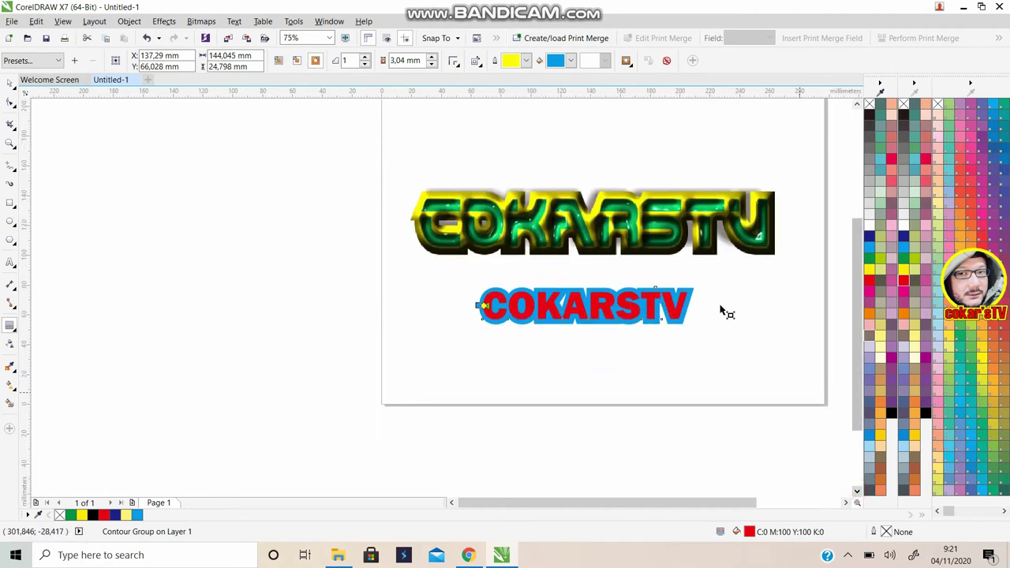
left_click(845, 502)
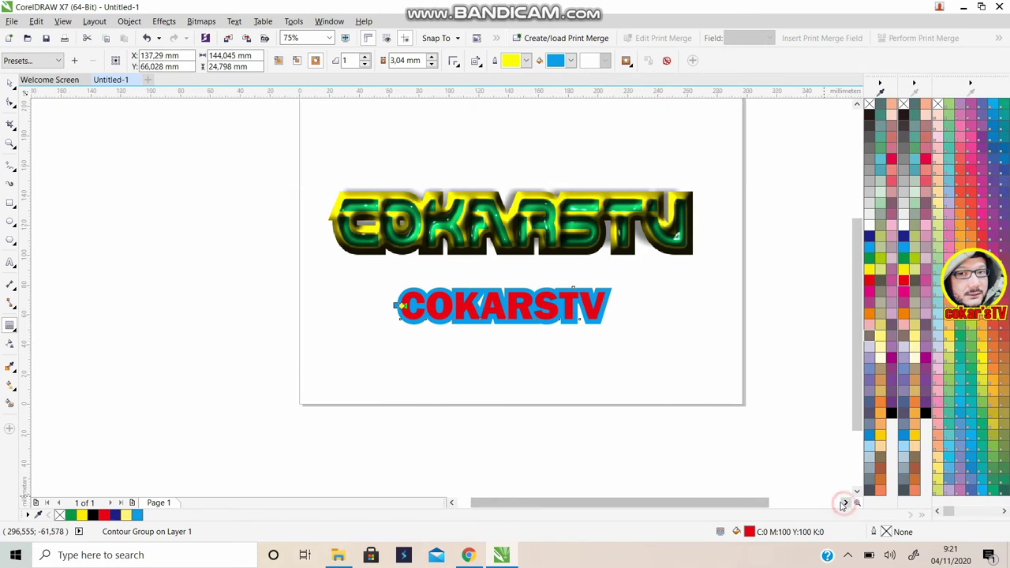
scroll(637, 282, "up", 2)
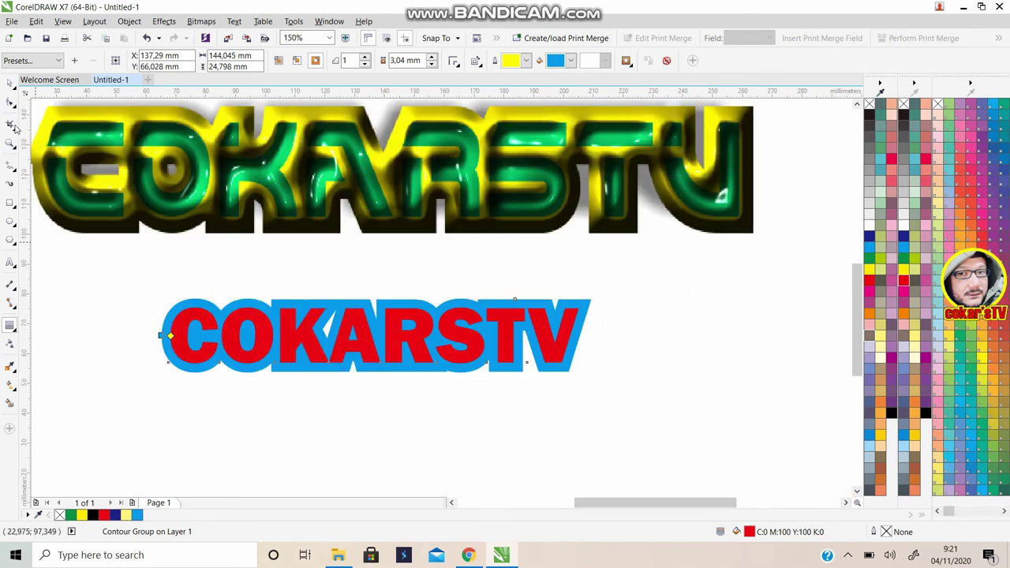
key("space")
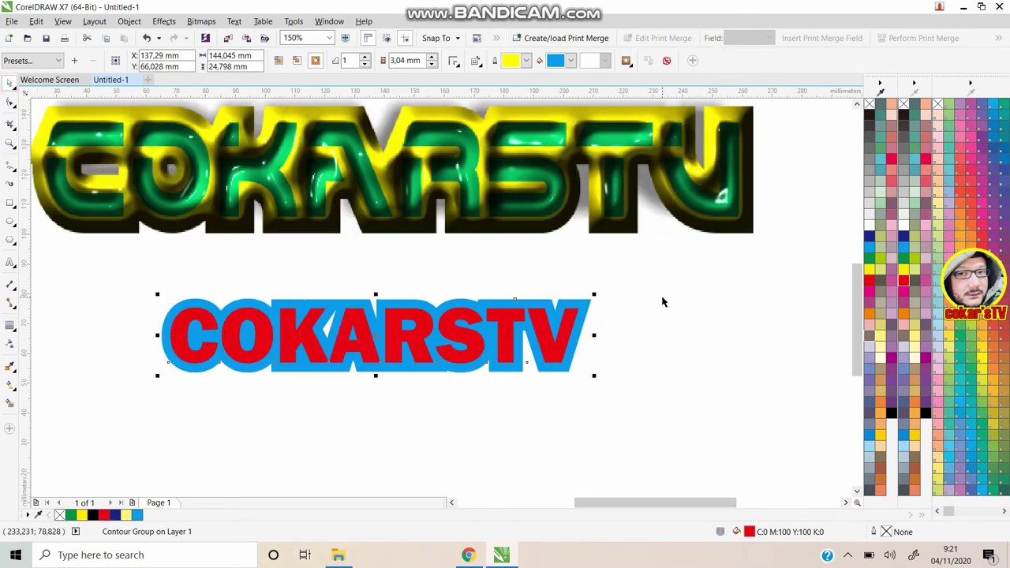
left_click(662, 299)
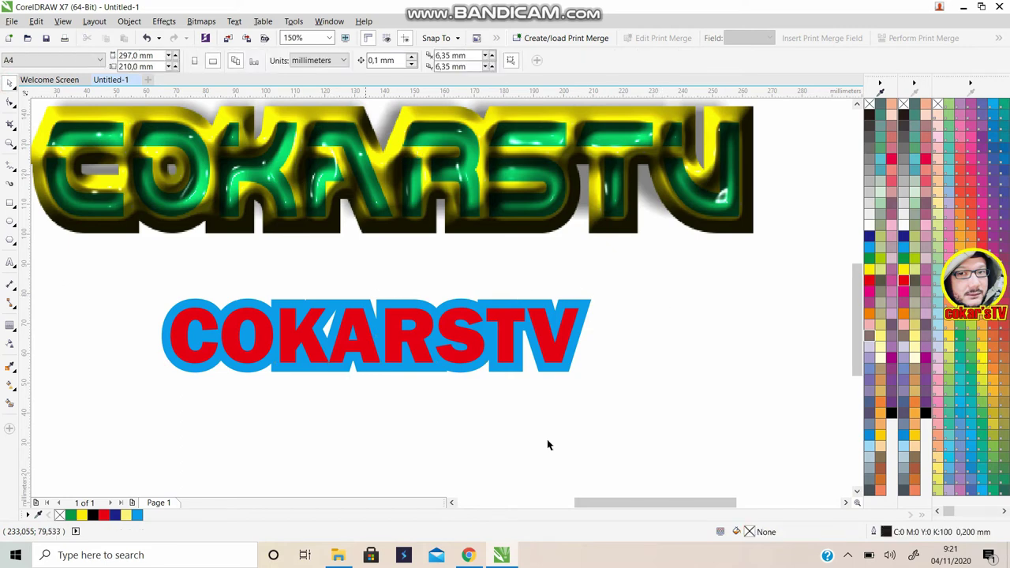
Convert the contoured COKARSTV text to a 72 dpi RGB Color (24-bit) bitmap with anti-aliasing and a transparent background
left_click_drag(592, 503, 576, 503)
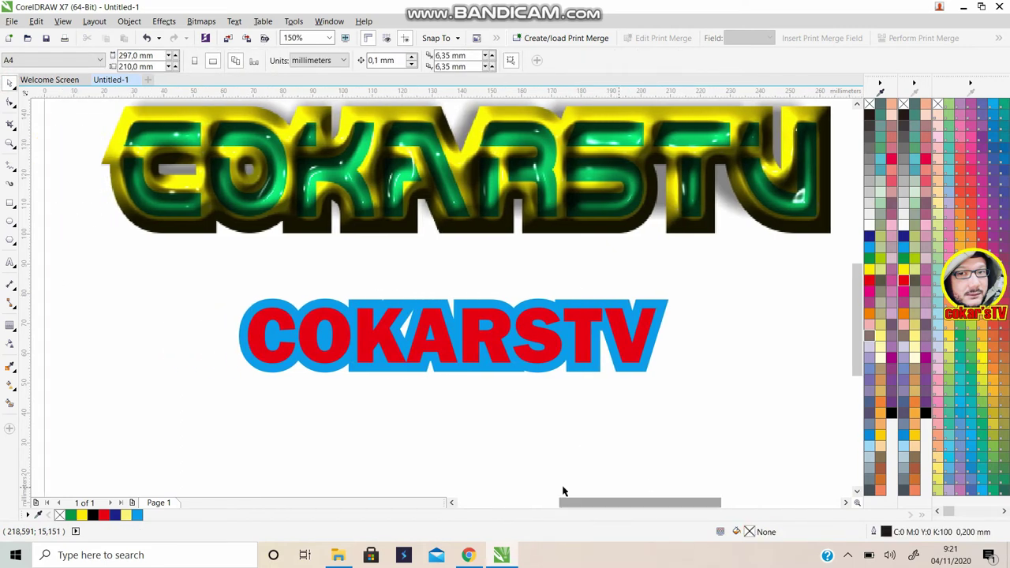
left_click(433, 302)
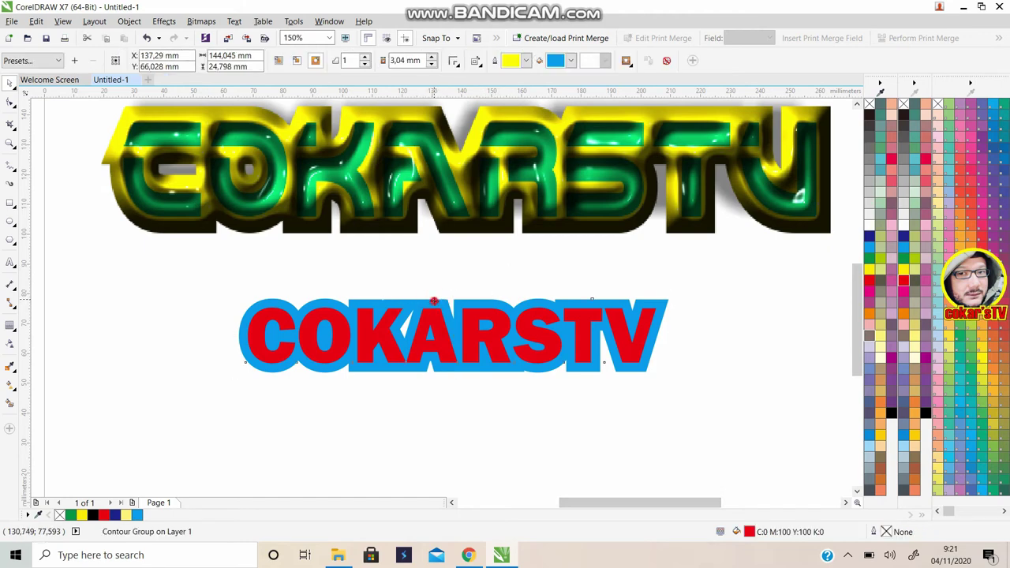
left_click(442, 453)
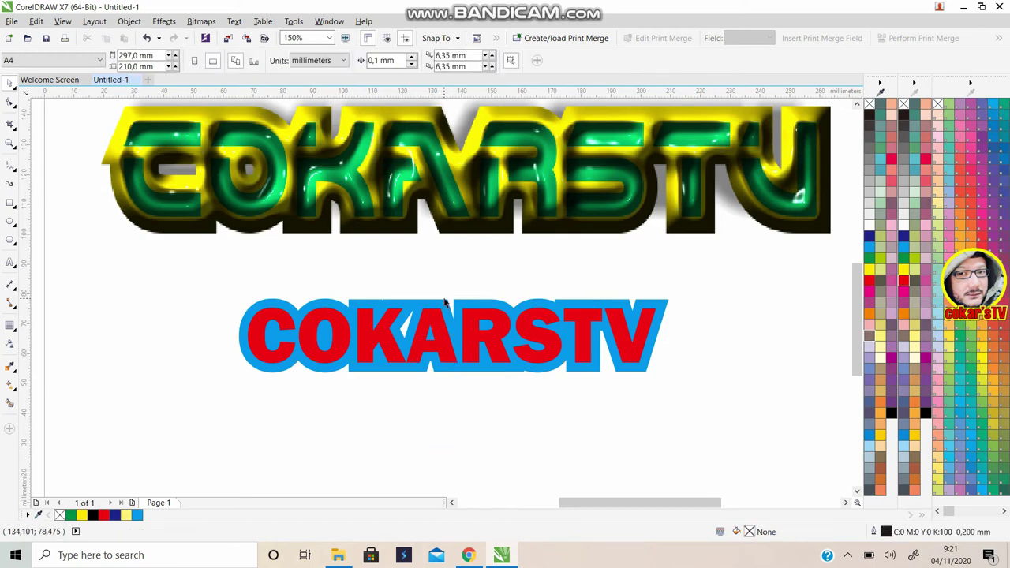
left_click(446, 303)
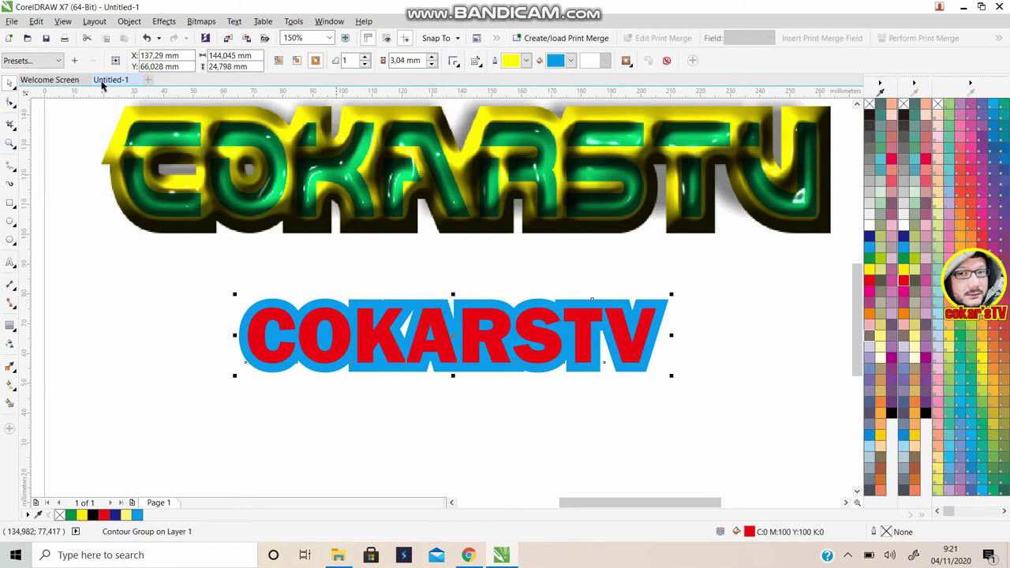
left_click(202, 21)
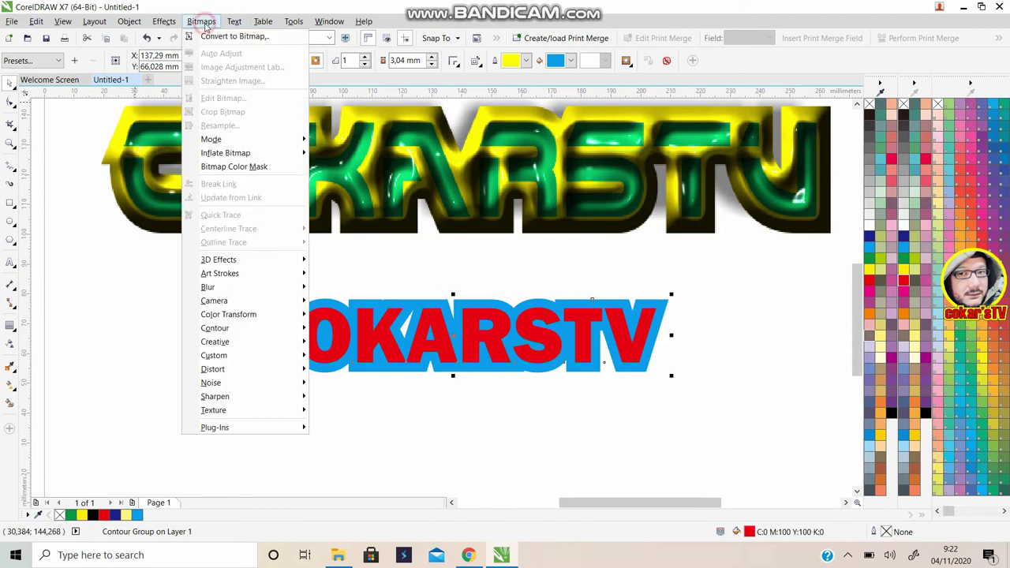
left_click(217, 37)
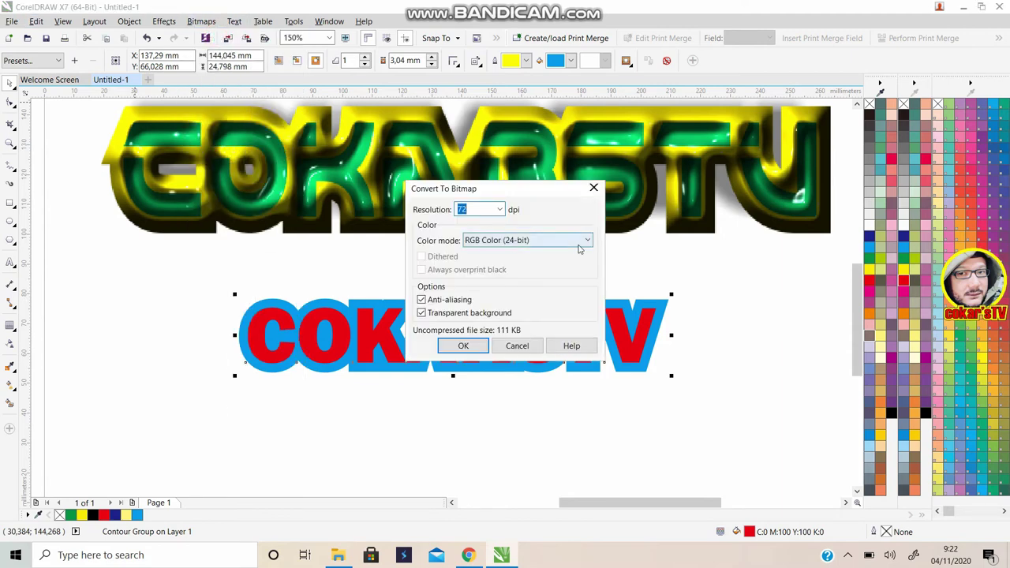
left_click(500, 210)
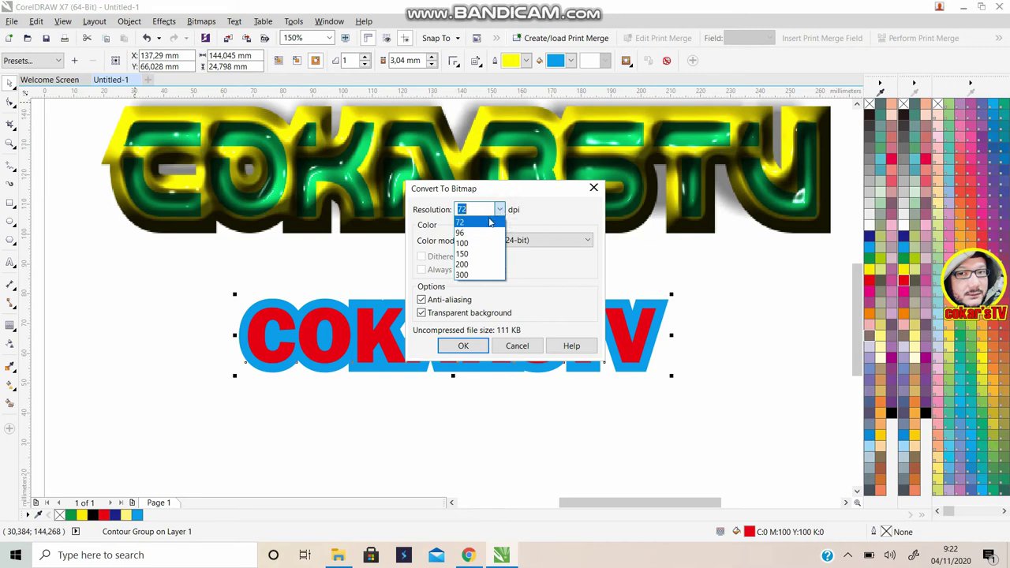
left_click(490, 222)
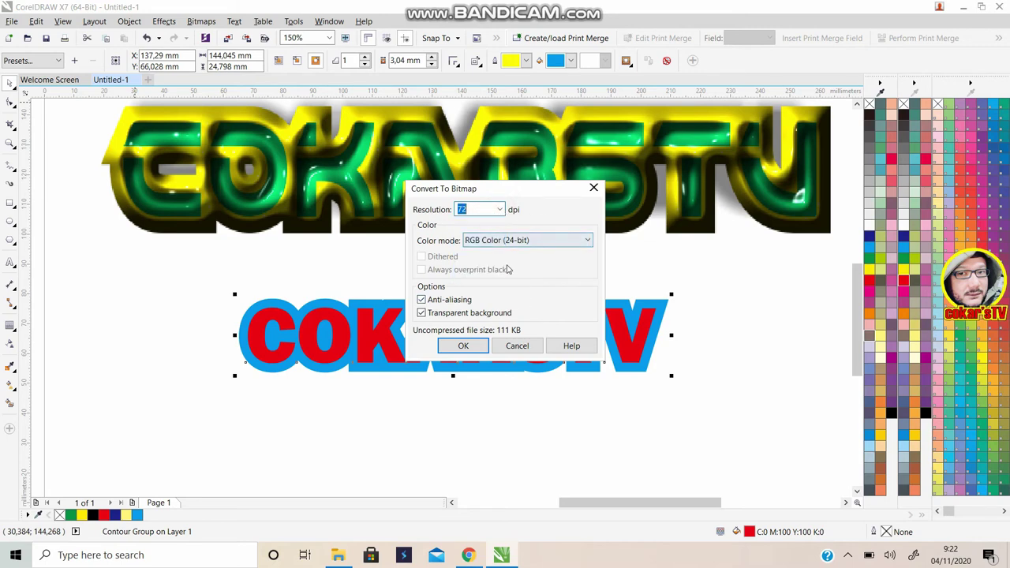
left_click(463, 345)
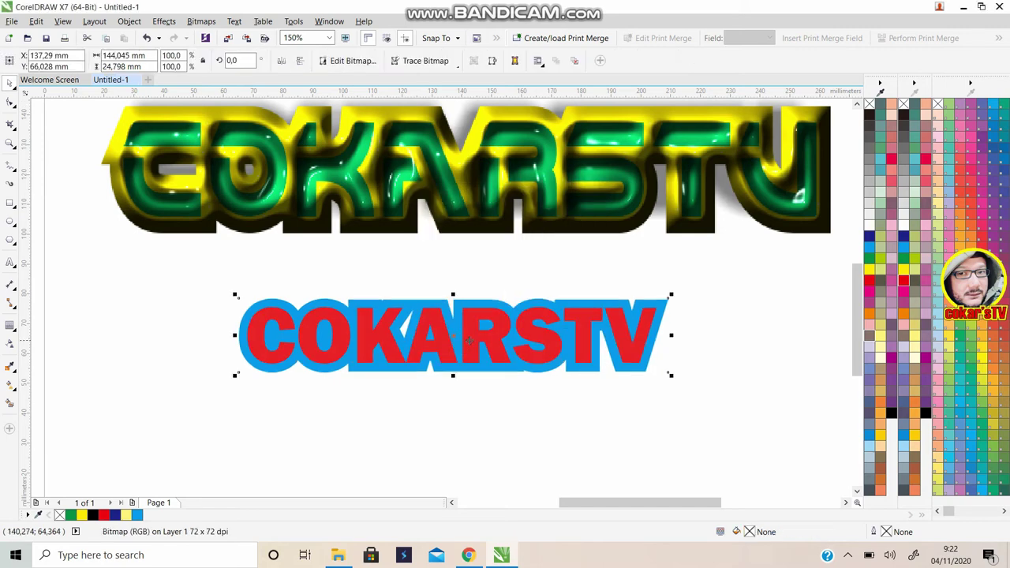
Reselect the red and blue COKARSTV bitmap and run the bitmap conversion on it once more
left_click(396, 259)
left_click(367, 333)
left_click(202, 21)
left_click(220, 37)
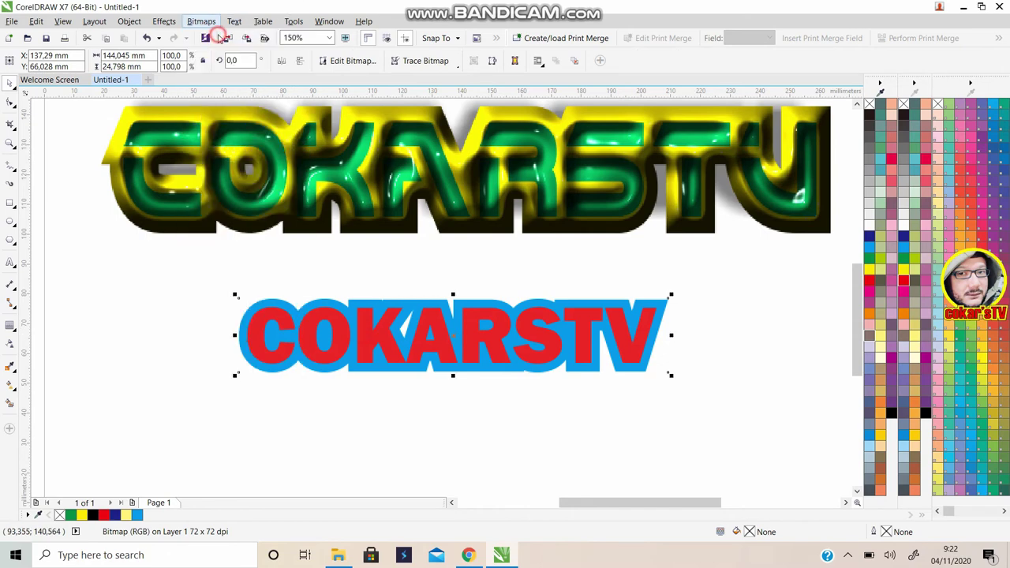
left_click(474, 346)
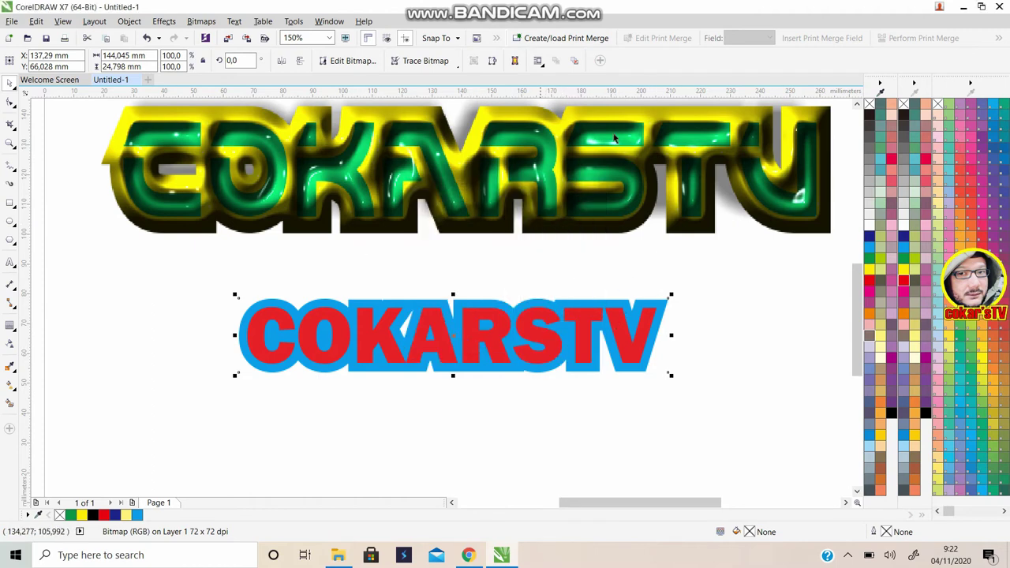
Open the red and blue COKARSTV bitmap for editing in Corel PHOTO-PAINT and start the Plastic texture effect on it
left_click(352, 62)
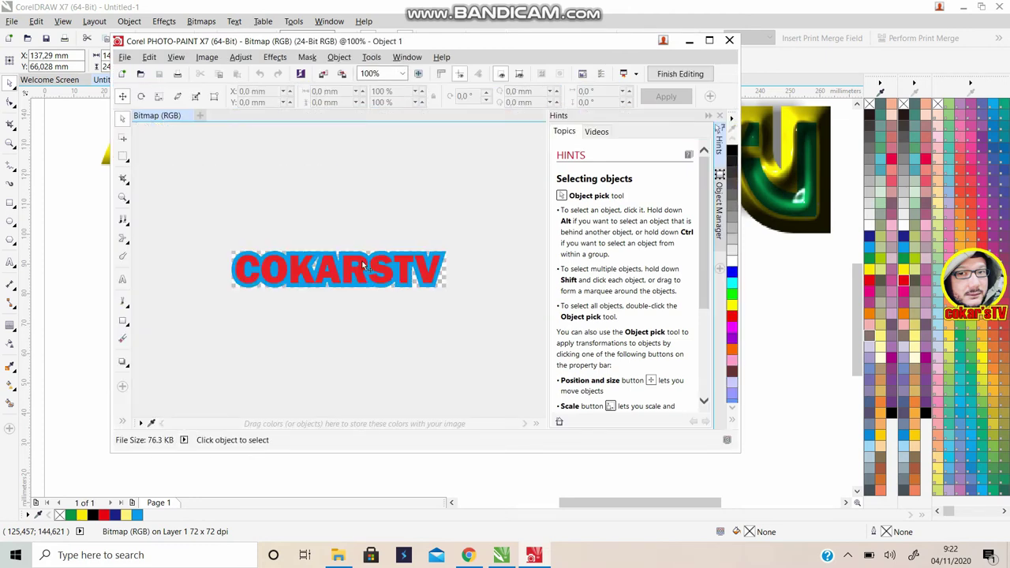
left_click(365, 267)
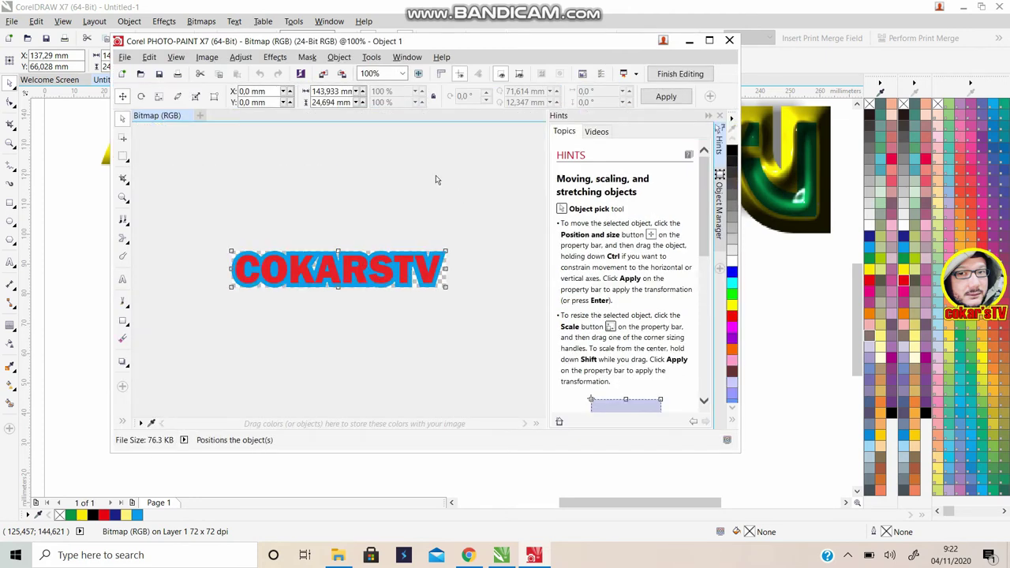
left_click(270, 60)
mouse_move(301, 249)
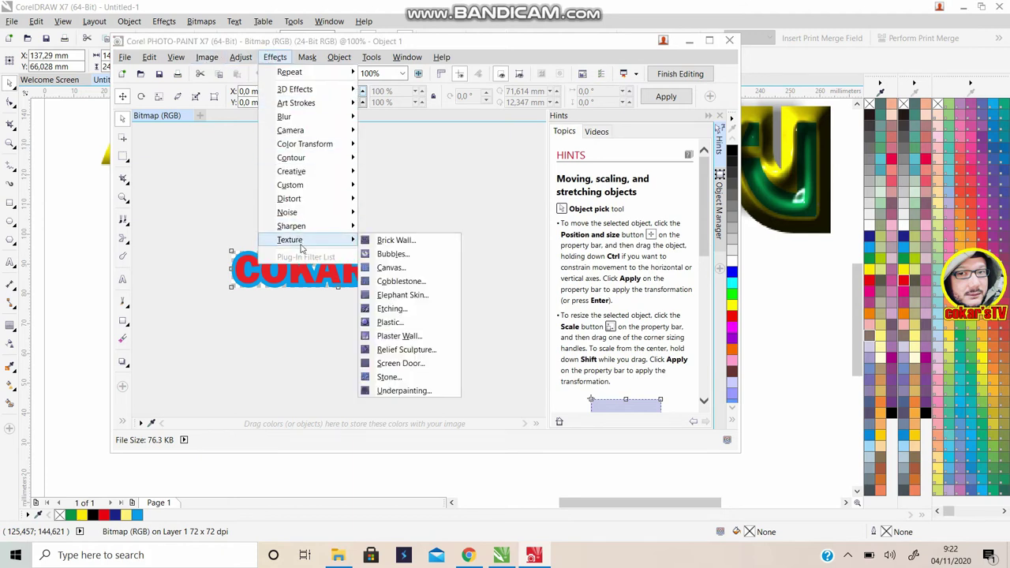
left_click(389, 323)
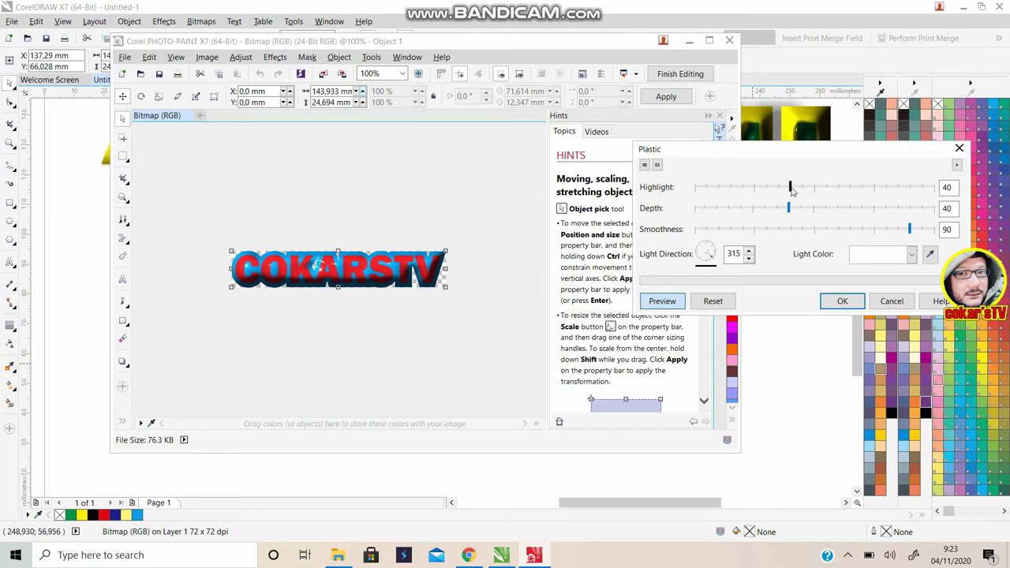
Apply the Plastic effect with Highlight 26, Depth 26 and Smoothness 32, then return to CorelDRAW and deselect the bitmap
left_click_drag(793, 190, 744, 190)
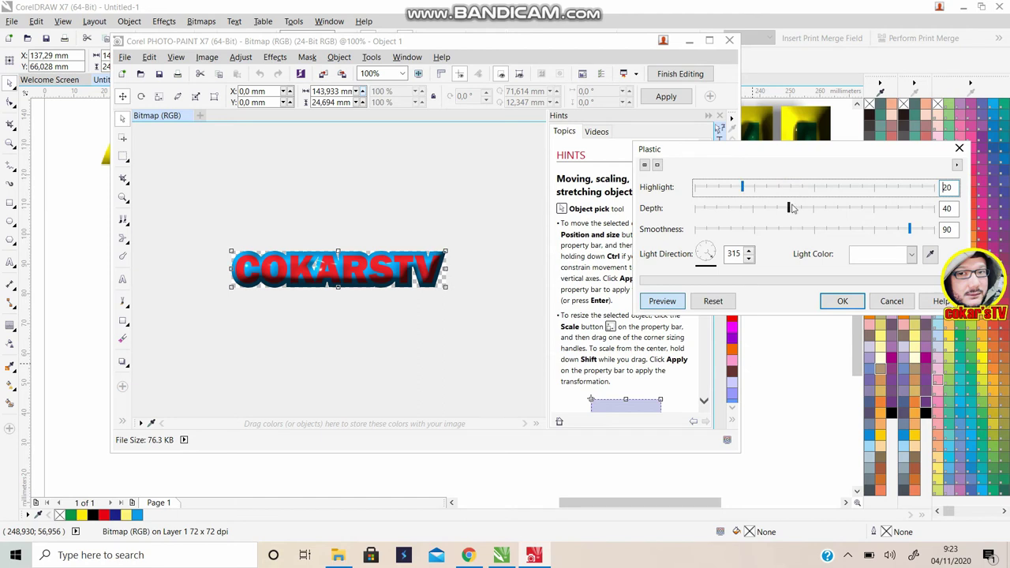
left_click_drag(790, 207, 741, 210)
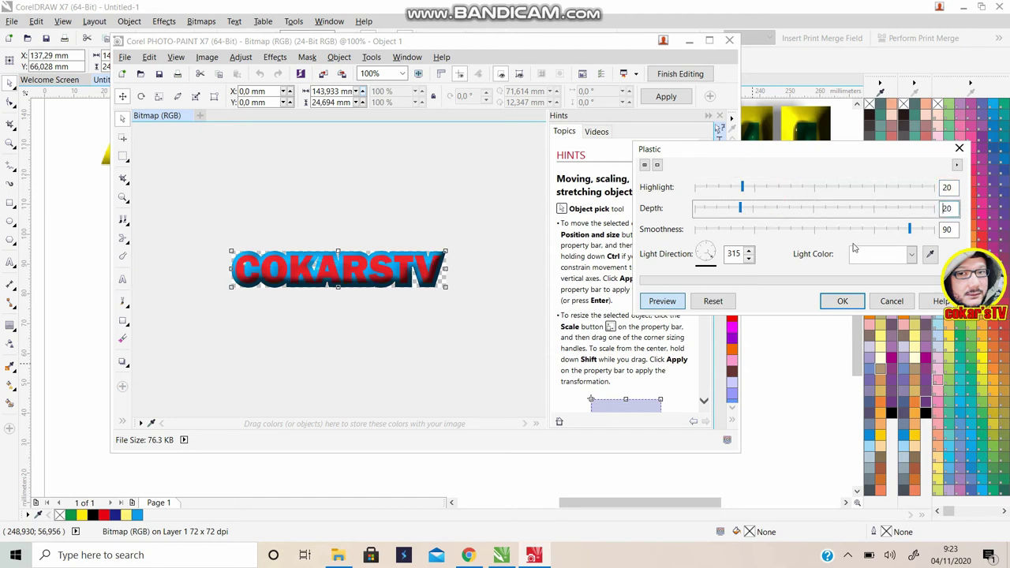
left_click_drag(912, 229, 798, 230)
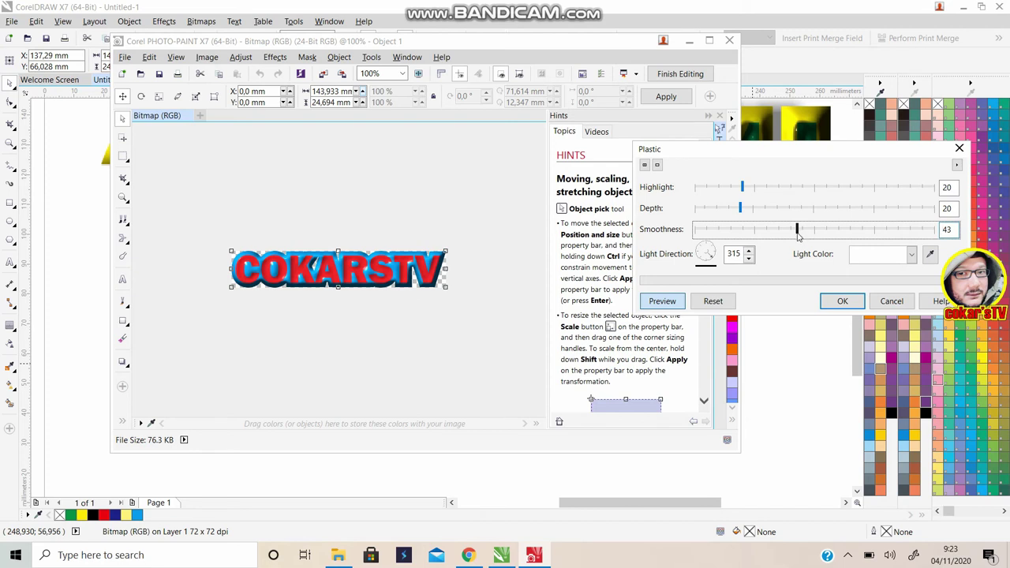
left_click_drag(798, 230, 755, 229)
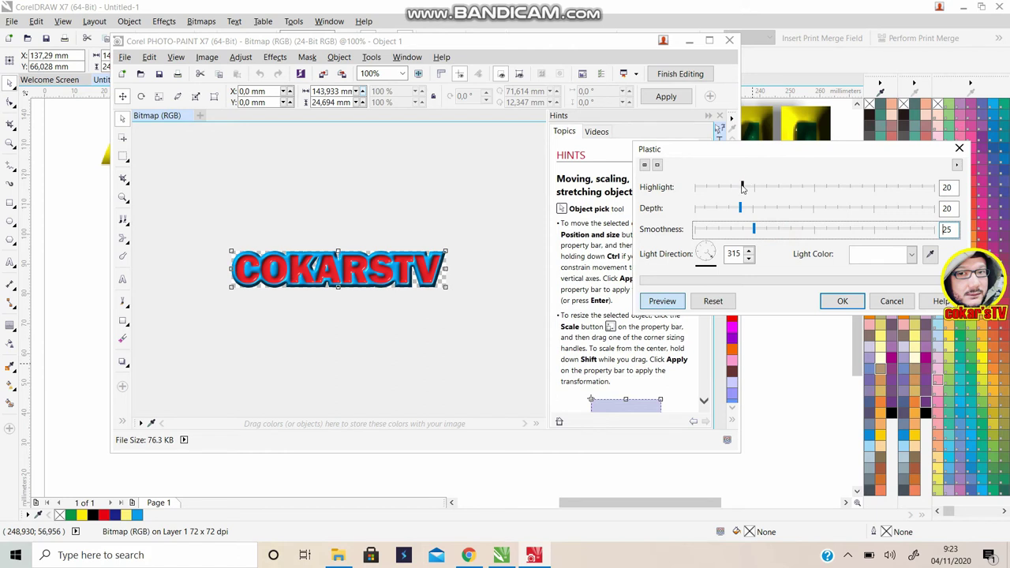
left_click_drag(742, 187, 758, 214)
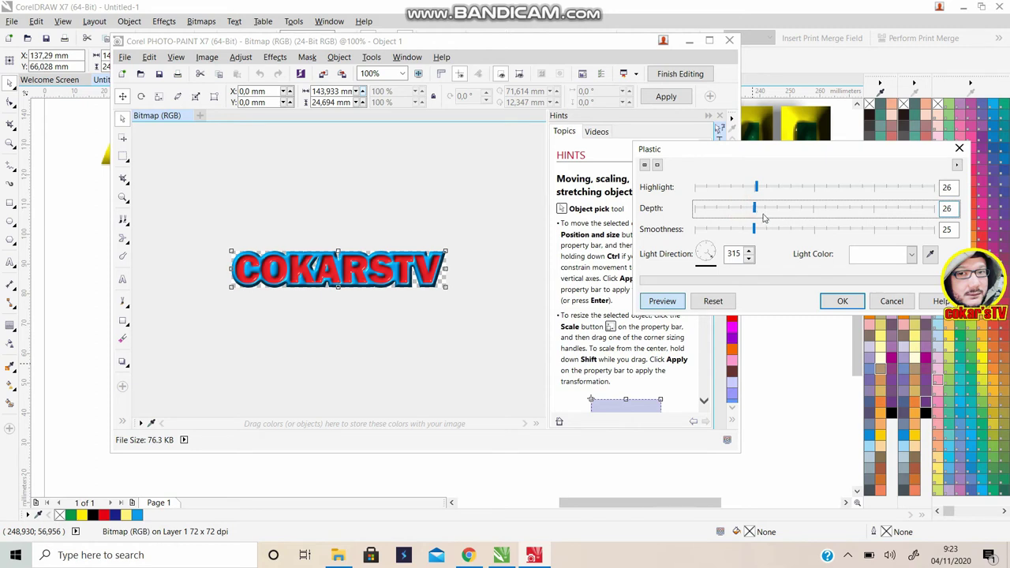
mouse_move(755, 229)
left_mouse_down()
mouse_move(786, 232)
mouse_move(771, 230)
left_mouse_up()
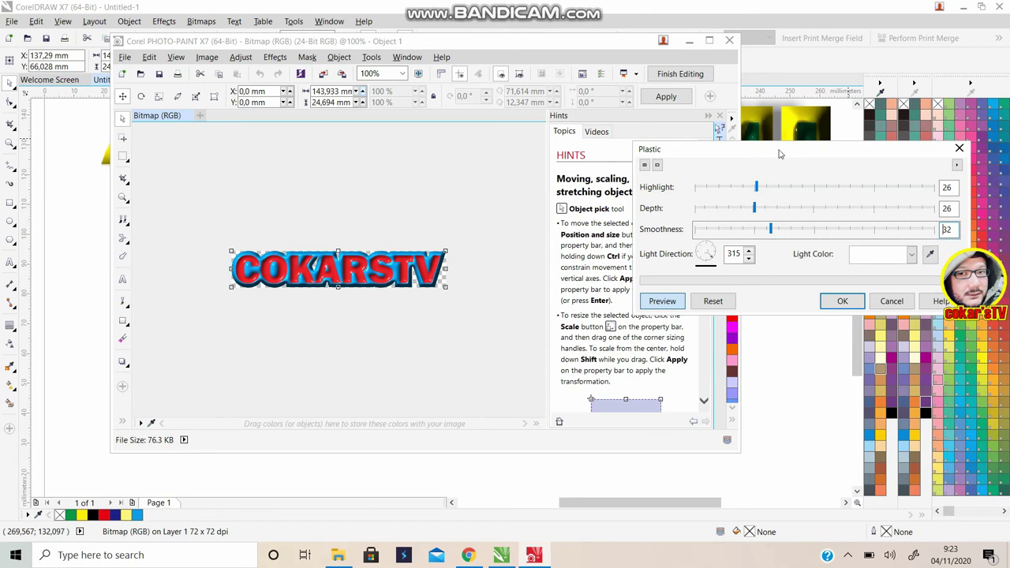
left_click_drag(784, 149, 711, 116)
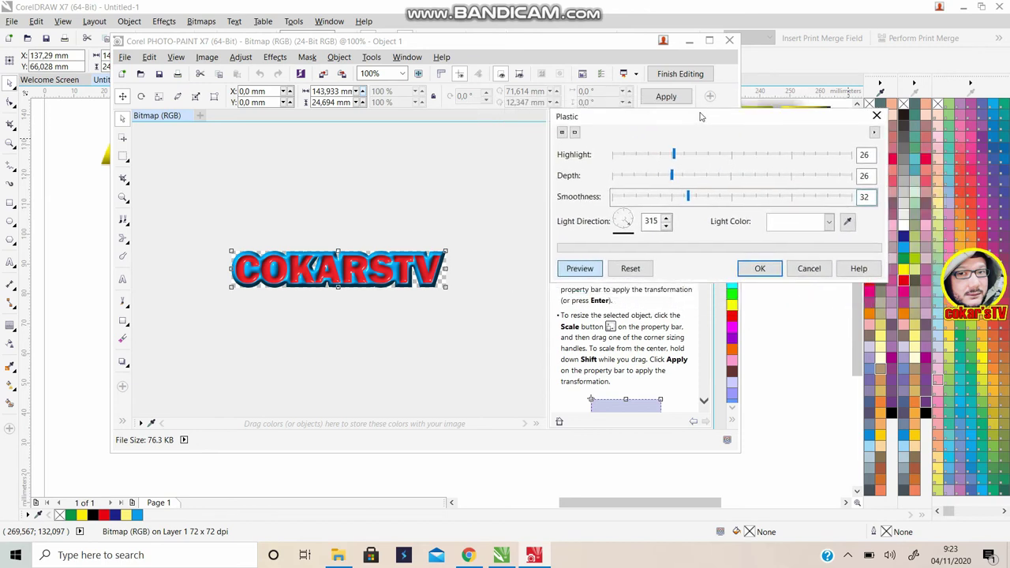
left_click(761, 269)
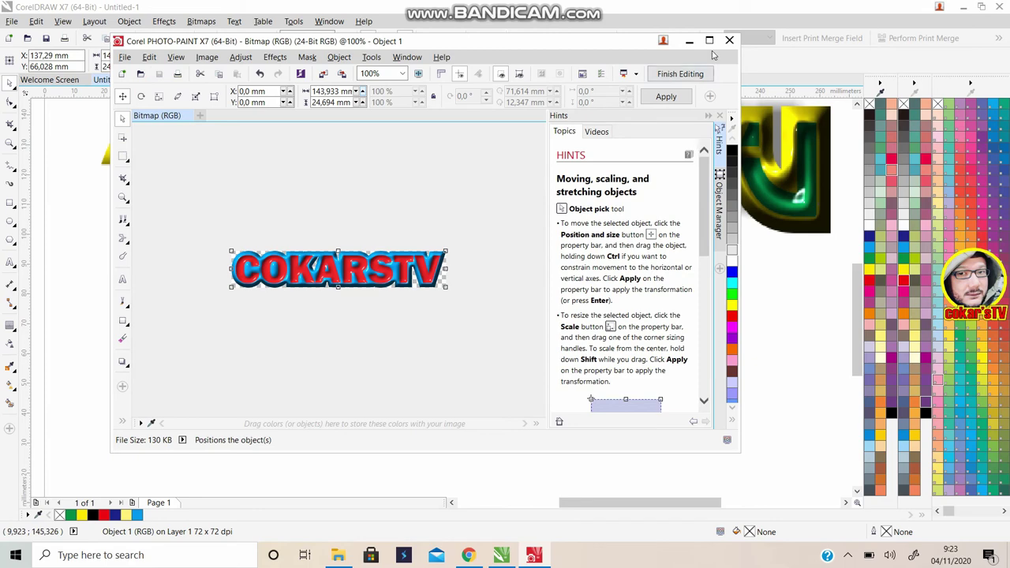
left_click(730, 41)
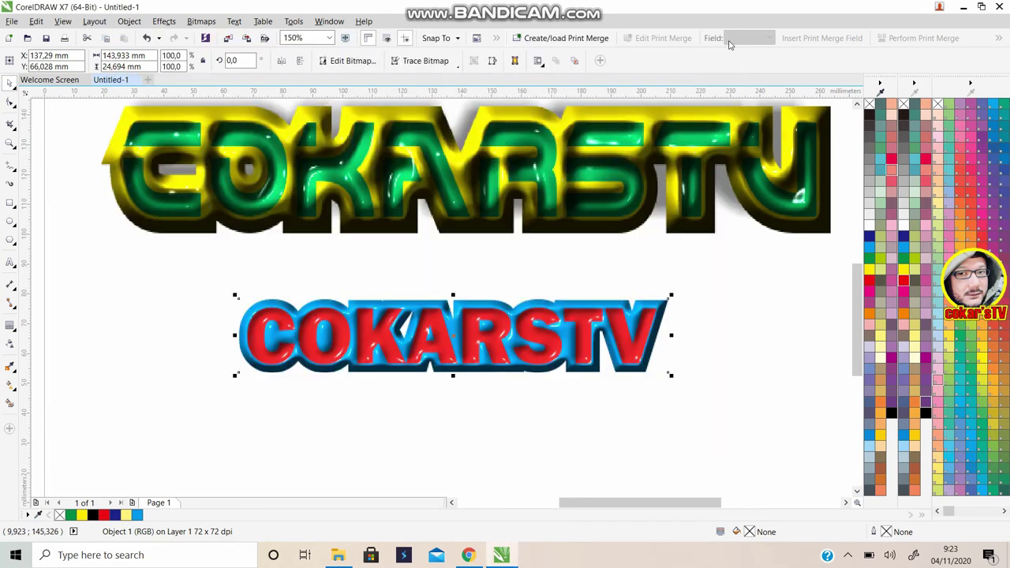
left_click(521, 249)
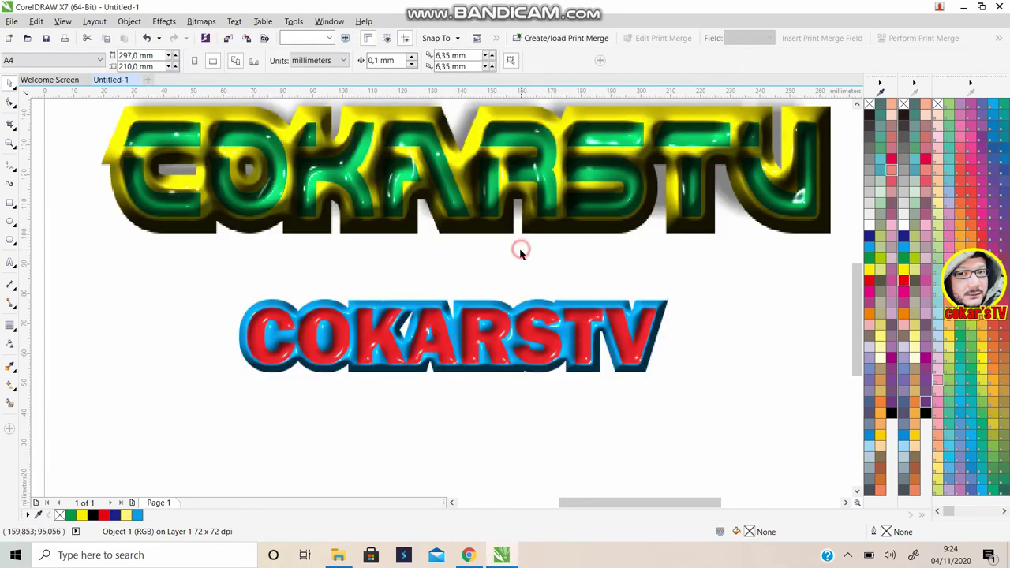
Reopen the red and blue COKARSTV bitmap in Corel PHOTO-PAINT and select its object in position and size mode
left_click(423, 307)
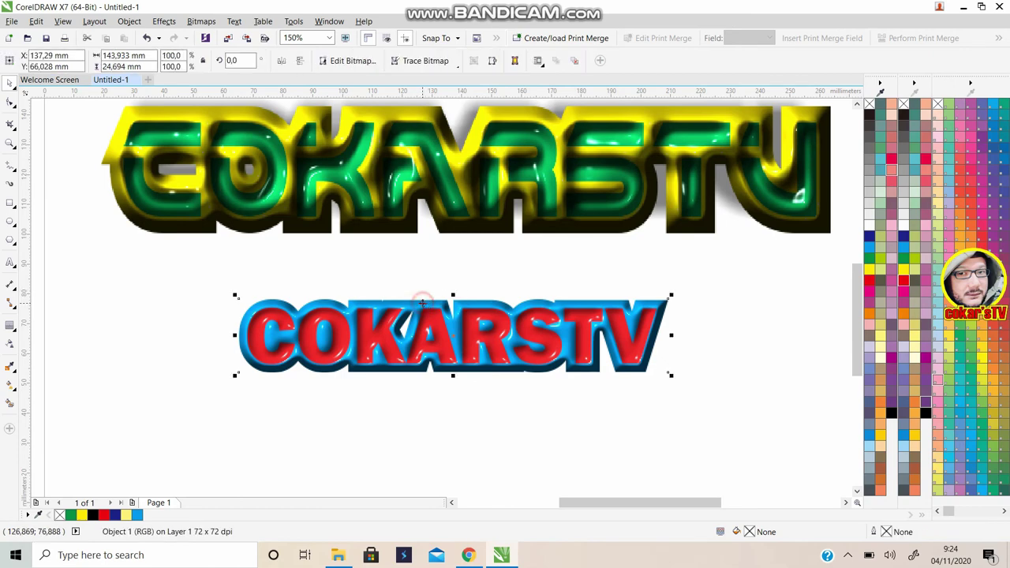
left_click(347, 60)
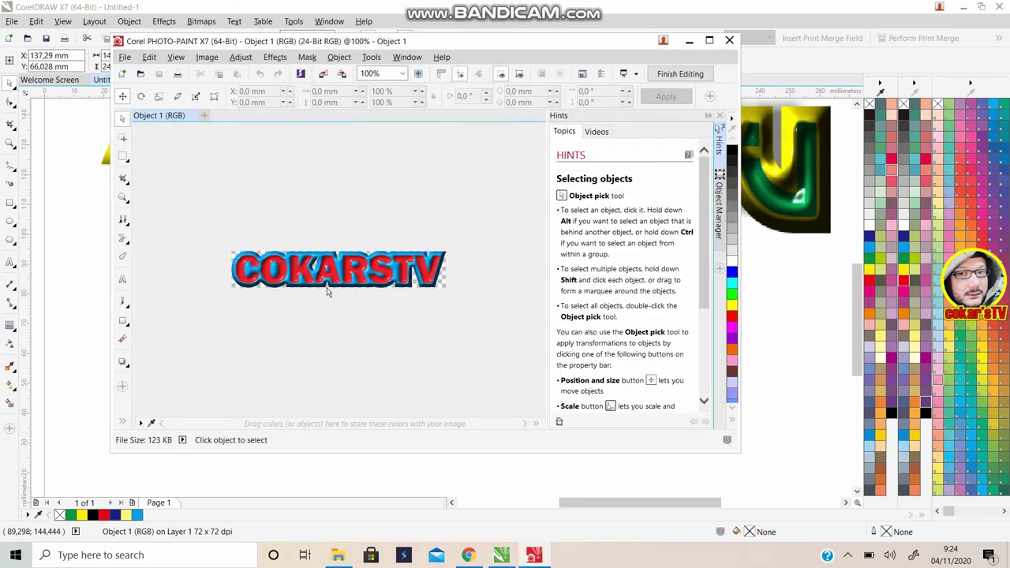
left_click(322, 257)
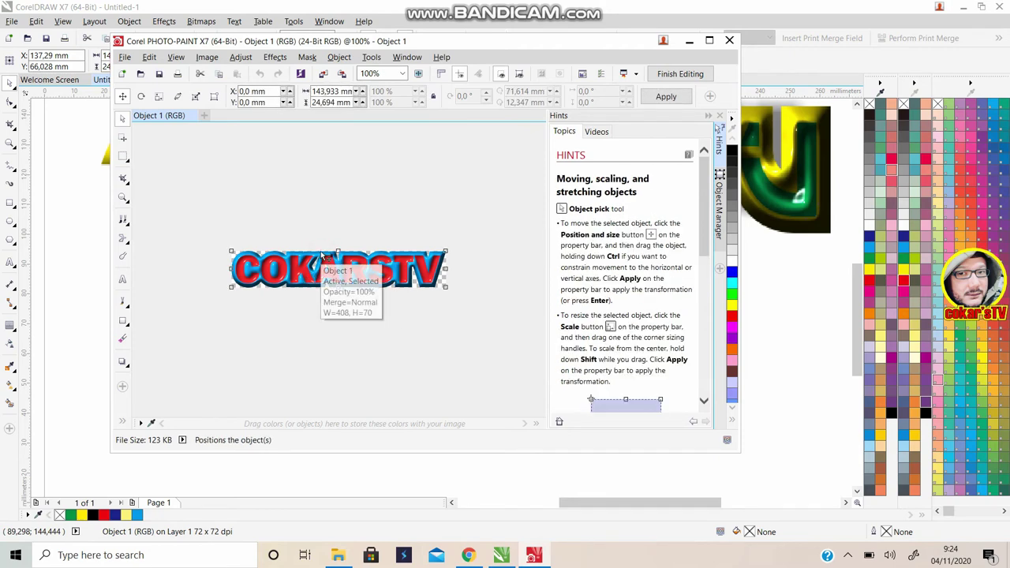
left_click(320, 251)
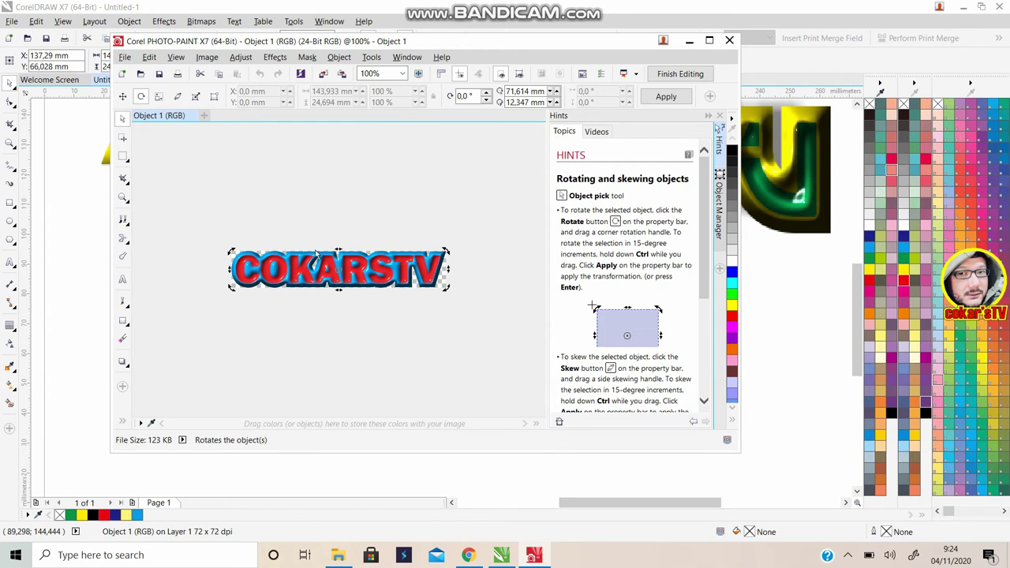
left_click(324, 257)
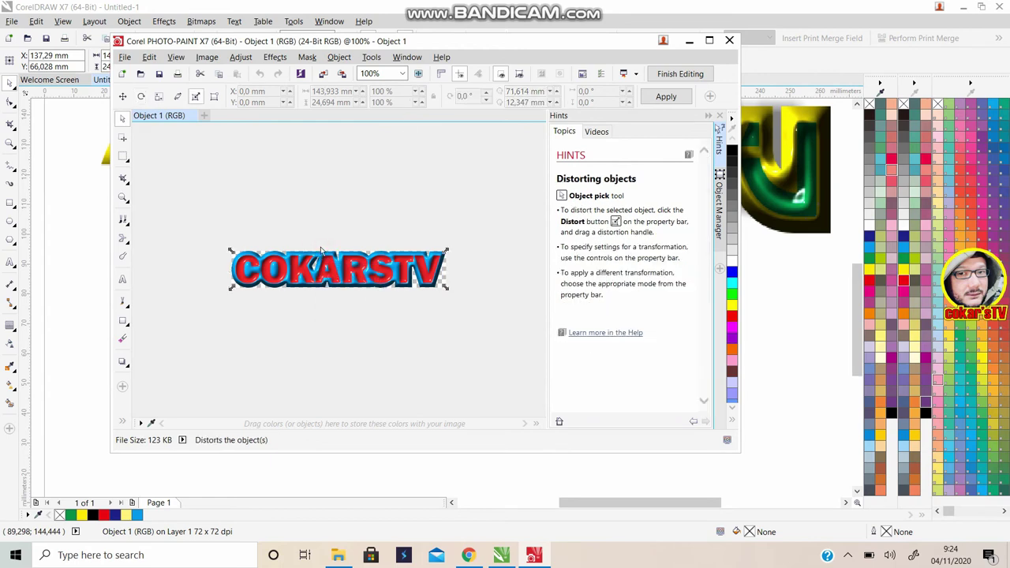
right_click(322, 251)
key("Escape")
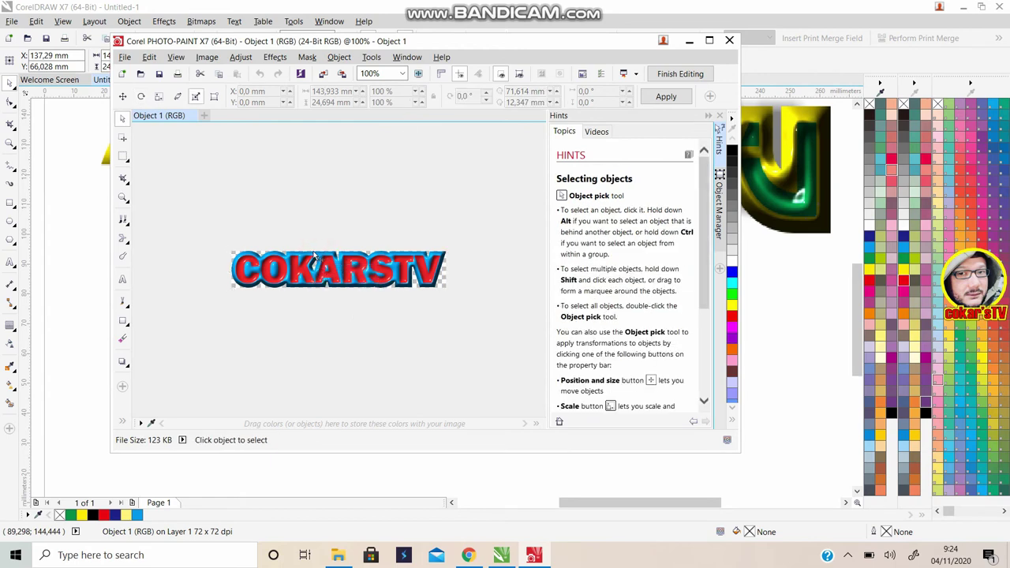
left_click(315, 257)
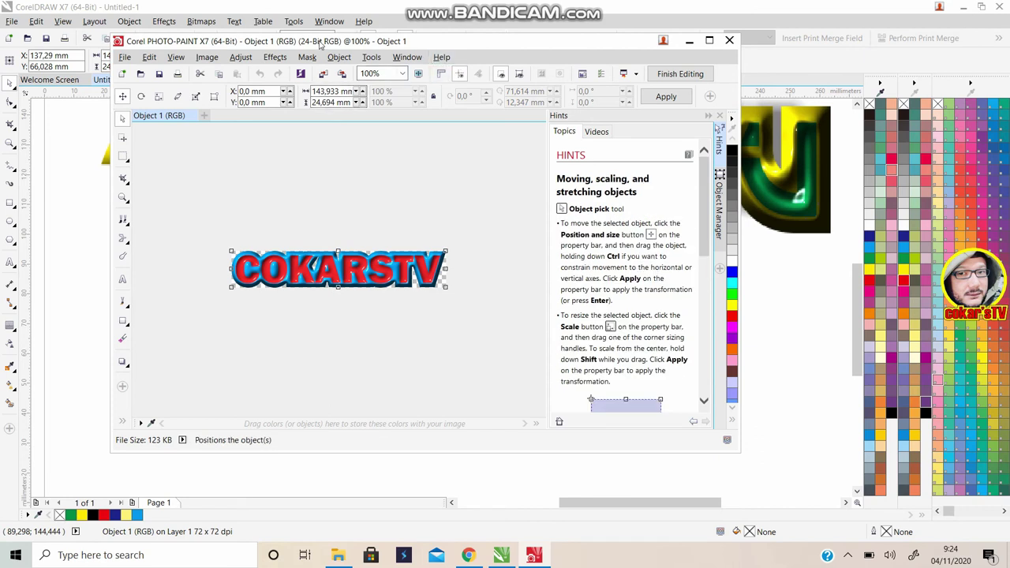
Apply a second Plastic effect with Highlight 20, Depth 20 and increased Smoothness, then save the bitmap and return to CorelDRAW
left_click(281, 60)
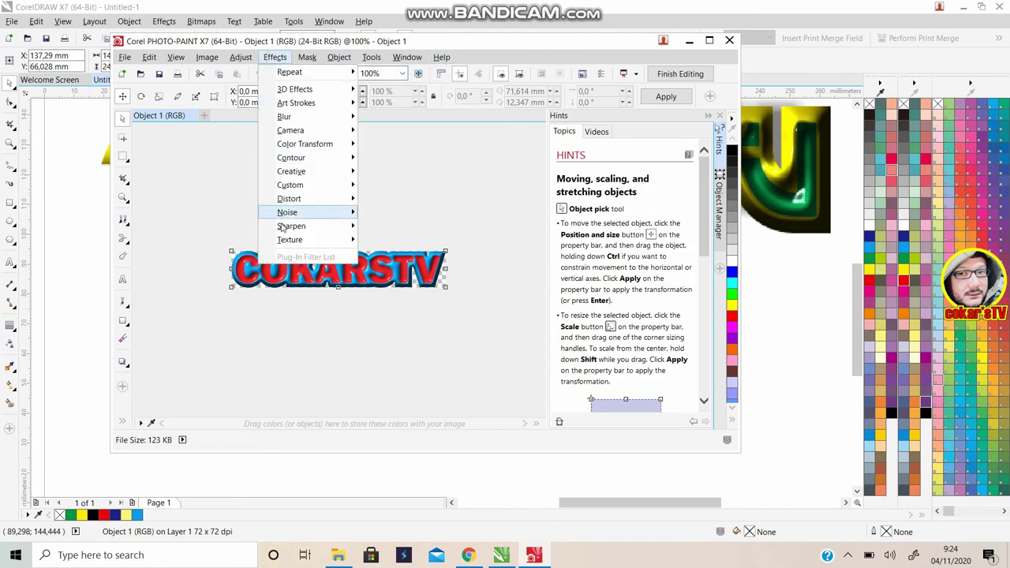
mouse_move(300, 240)
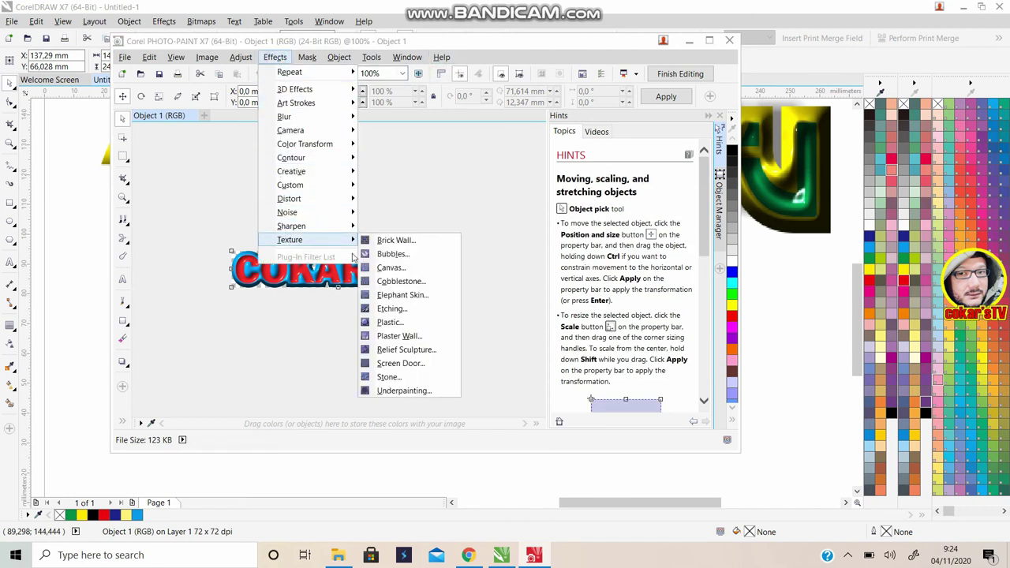
left_click(394, 323)
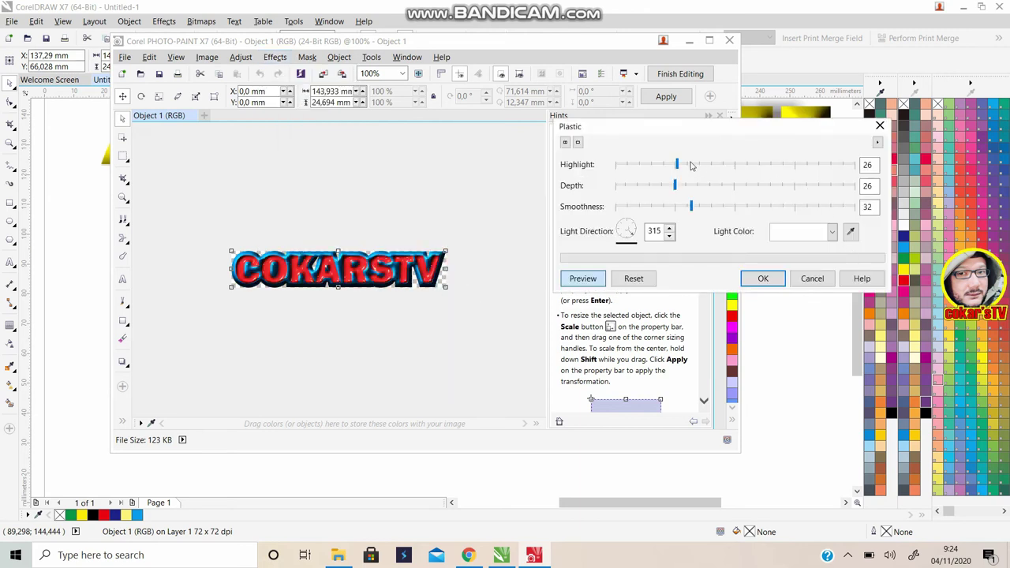
left_click_drag(679, 164, 705, 217)
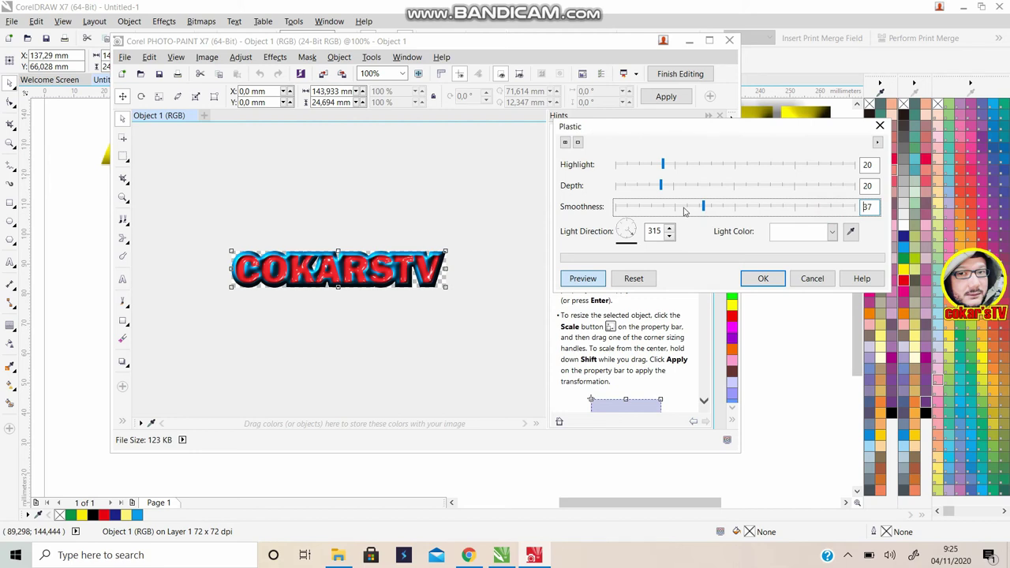
mouse_move(705, 207)
left_mouse_down()
mouse_move(678, 207)
mouse_move(705, 218)
mouse_move(705, 207)
mouse_move(714, 210)
left_mouse_up()
left_click(763, 278)
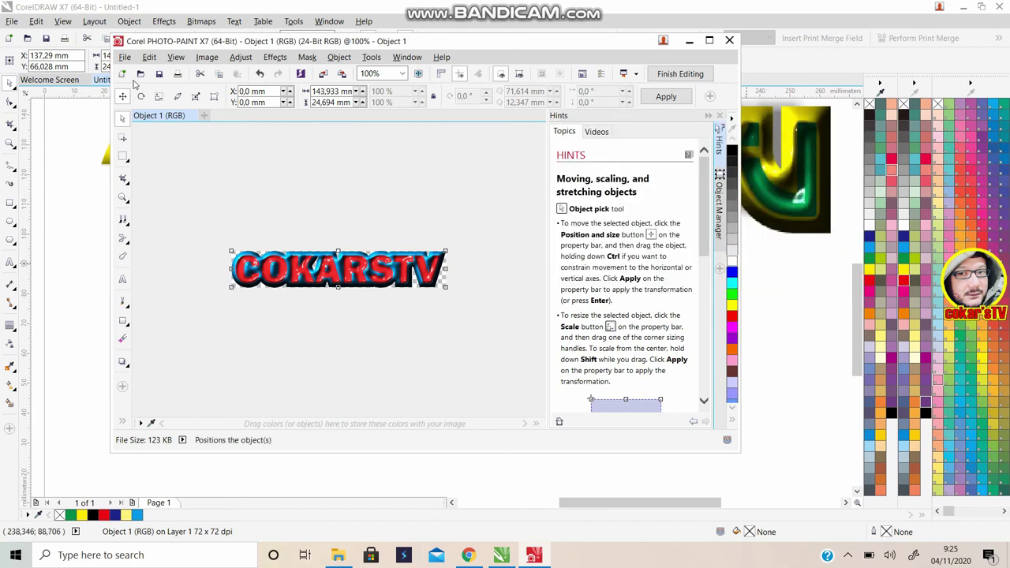
left_click(157, 75)
left_click(730, 40)
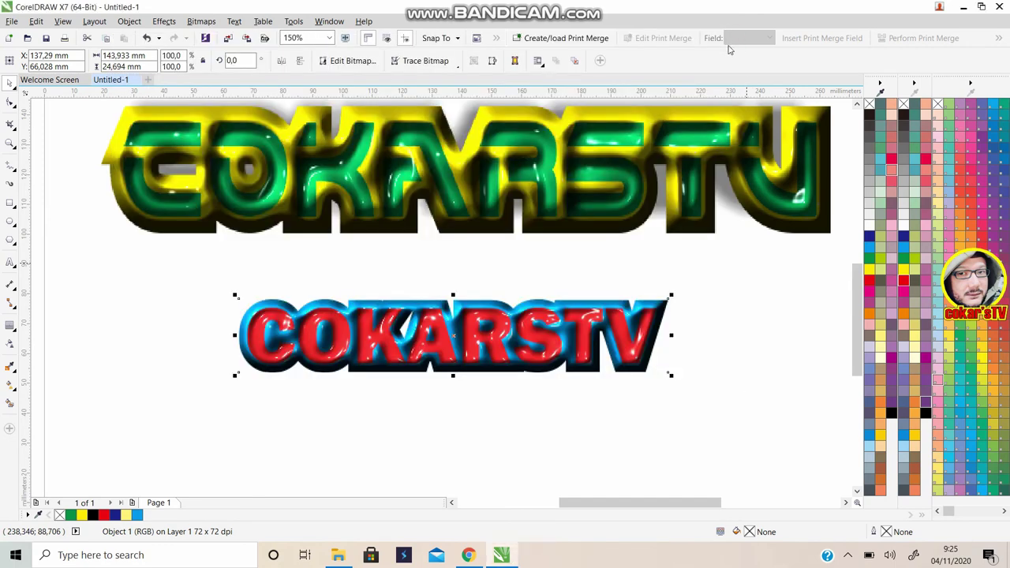
Enlarge the red and blue COKARSTV bitmap proportionally to about 172 by 29.5 mm and deselect it
scroll(439, 187, "down", 1)
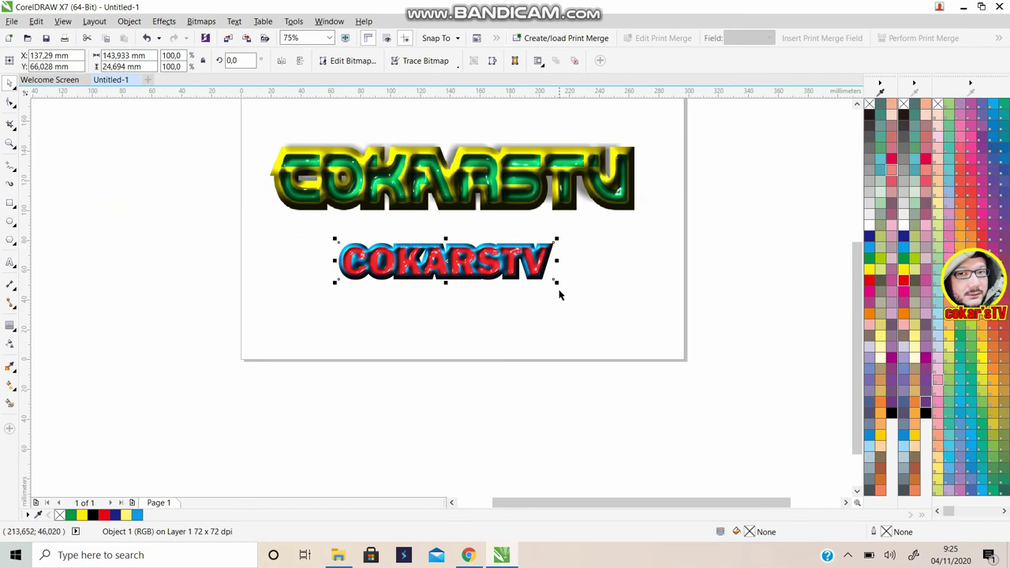
left_click_drag(556, 282, 580, 285)
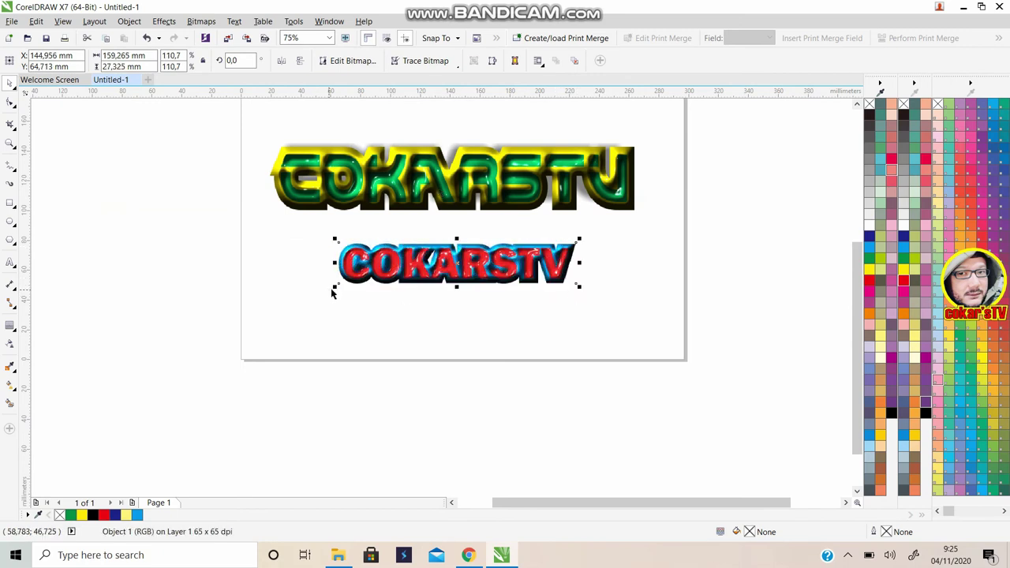
left_click_drag(334, 288, 315, 291)
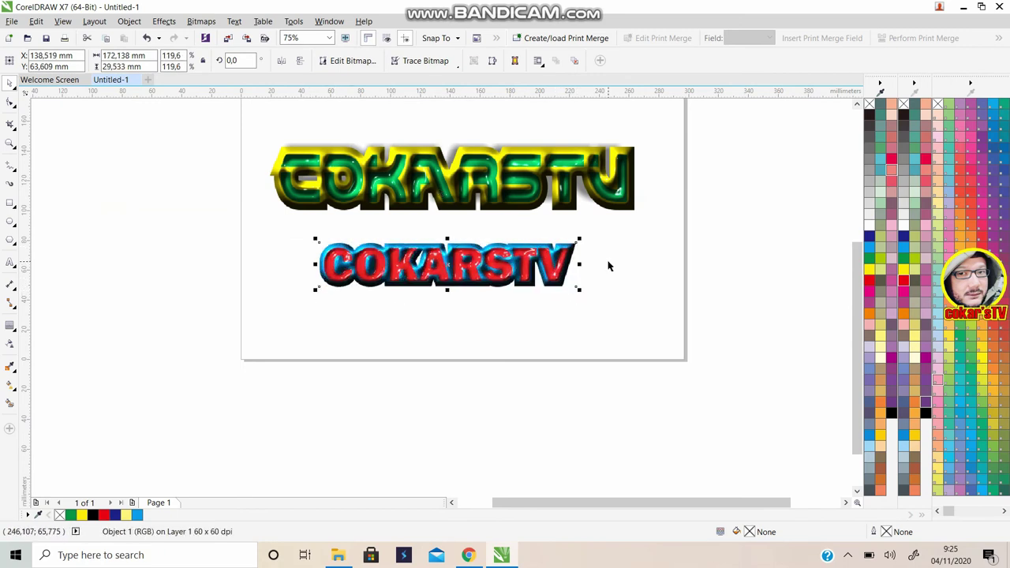
left_click(658, 262)
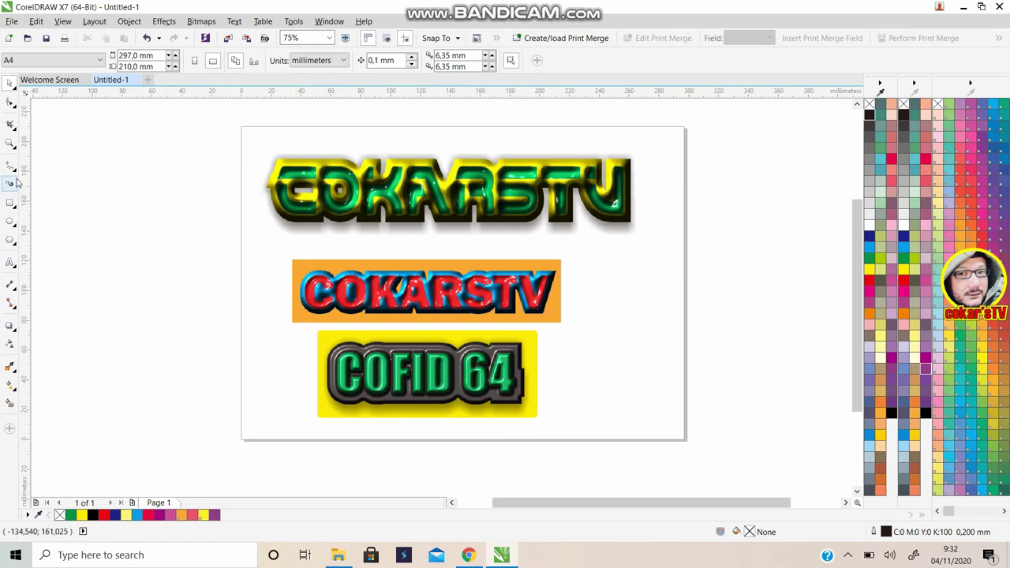
Draw a rectangle about 248 by 60 mm over the green and yellow COKARSTV logo and fill it with cyan
left_click(12, 203)
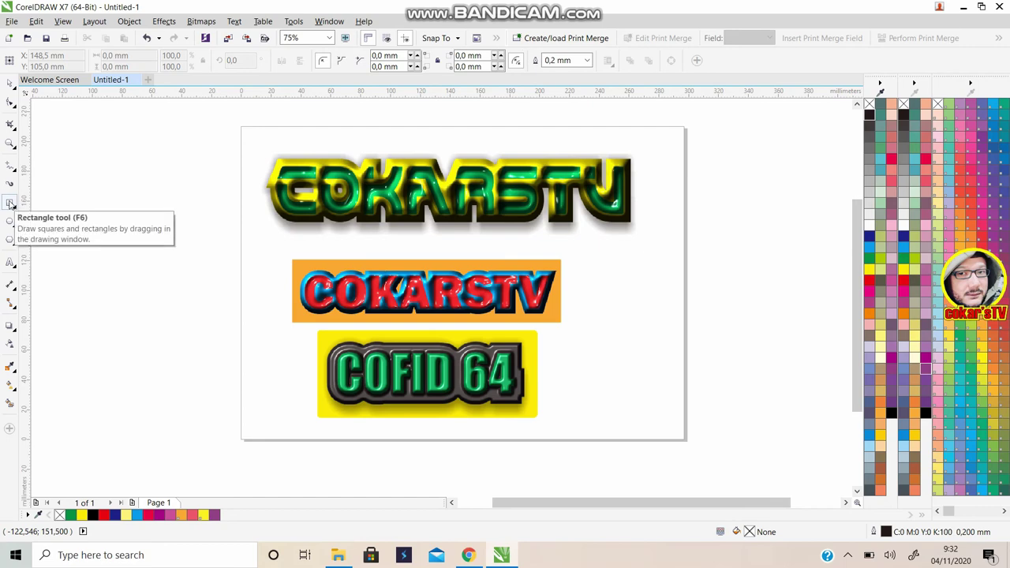
left_click_drag(267, 146, 640, 236)
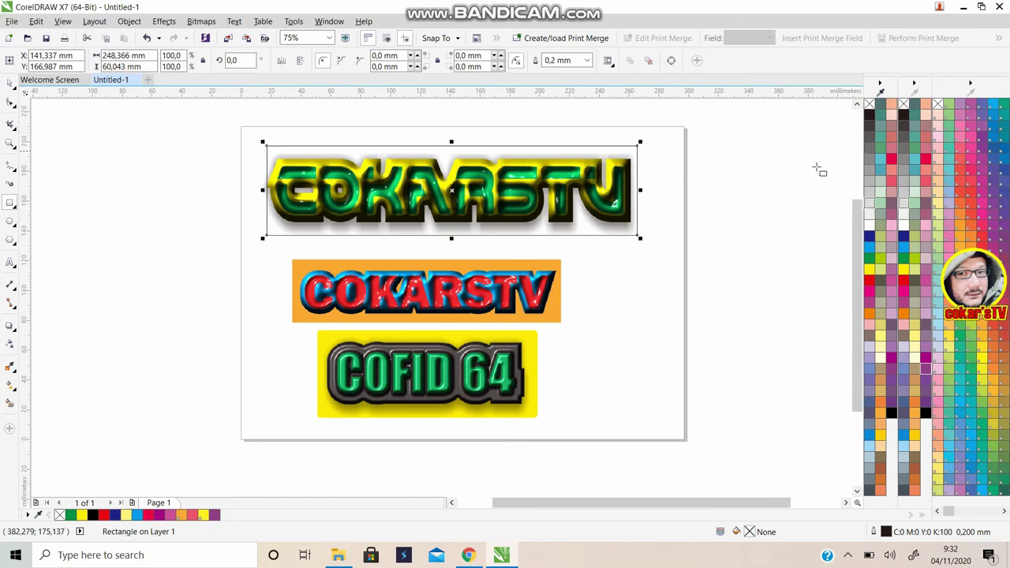
left_click(905, 249)
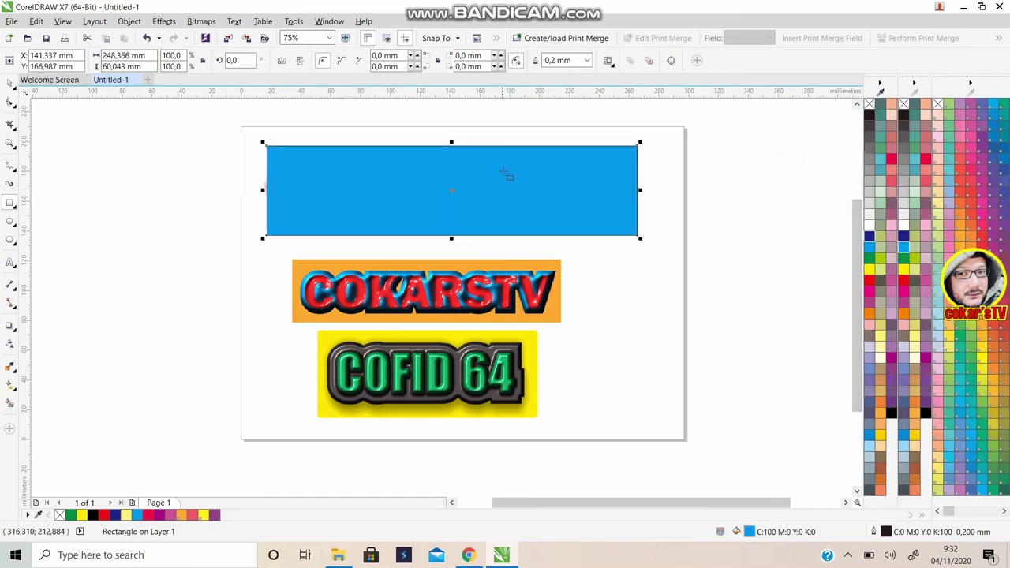
scroll(513, 151, "up", 2)
scroll(513, 151, "up", 2)
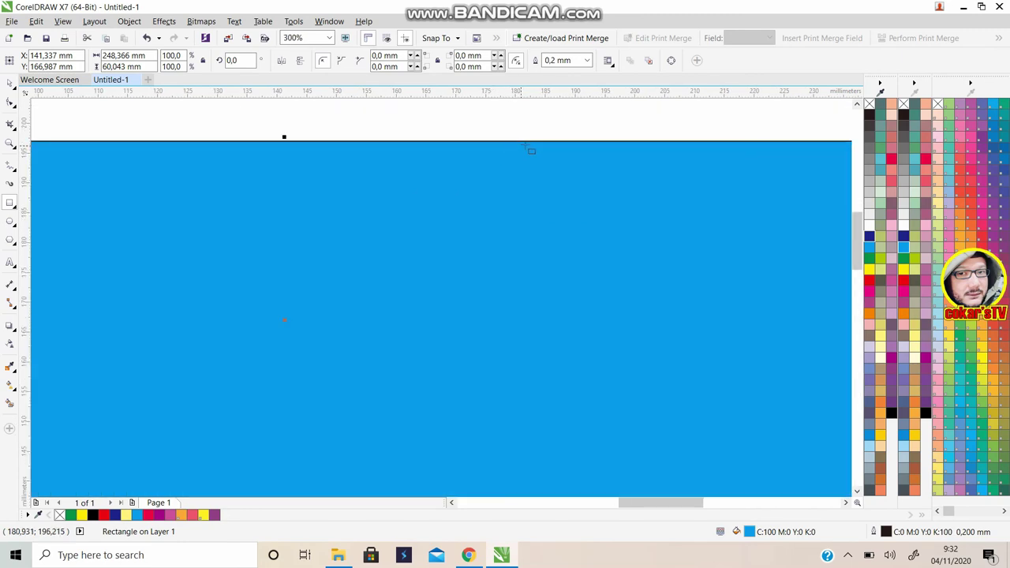
Remove the cyan rectangle's outline and send the rectangle to the back of the page, behind the green and yellow COKARSTV logo
right_click(871, 105)
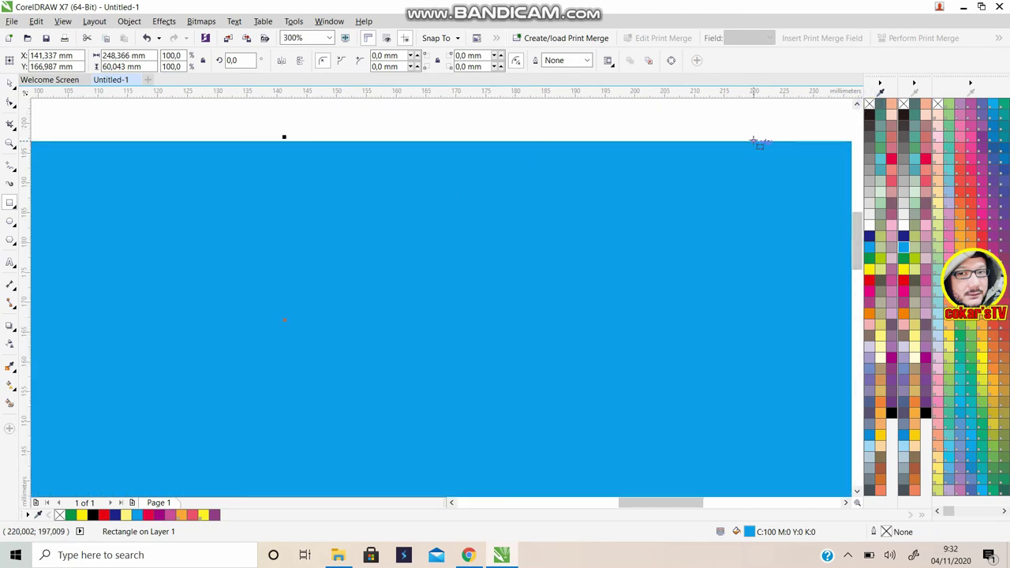
scroll(750, 139, "down", 2)
scroll(745, 138, "down", 1)
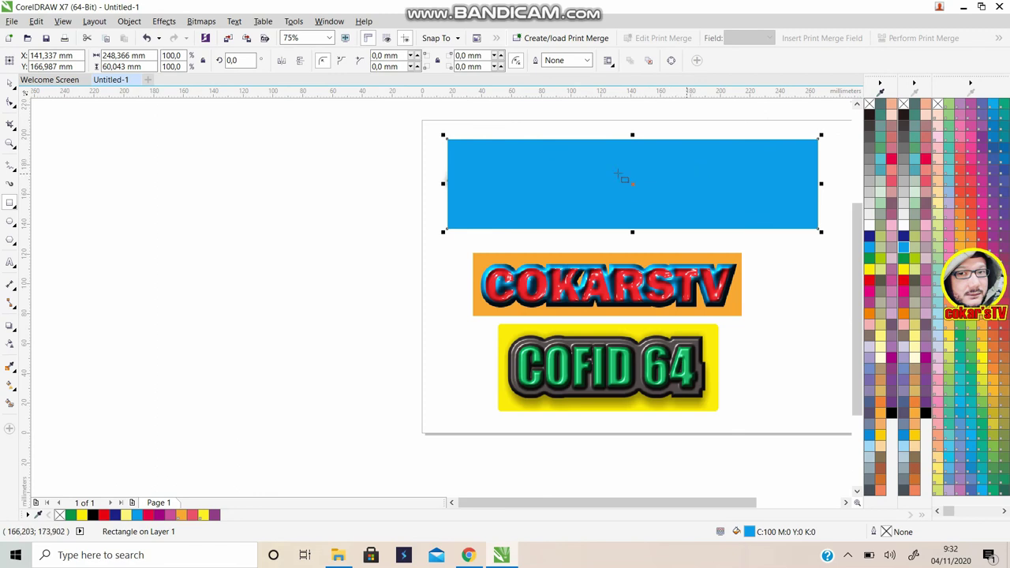
left_click(11, 83)
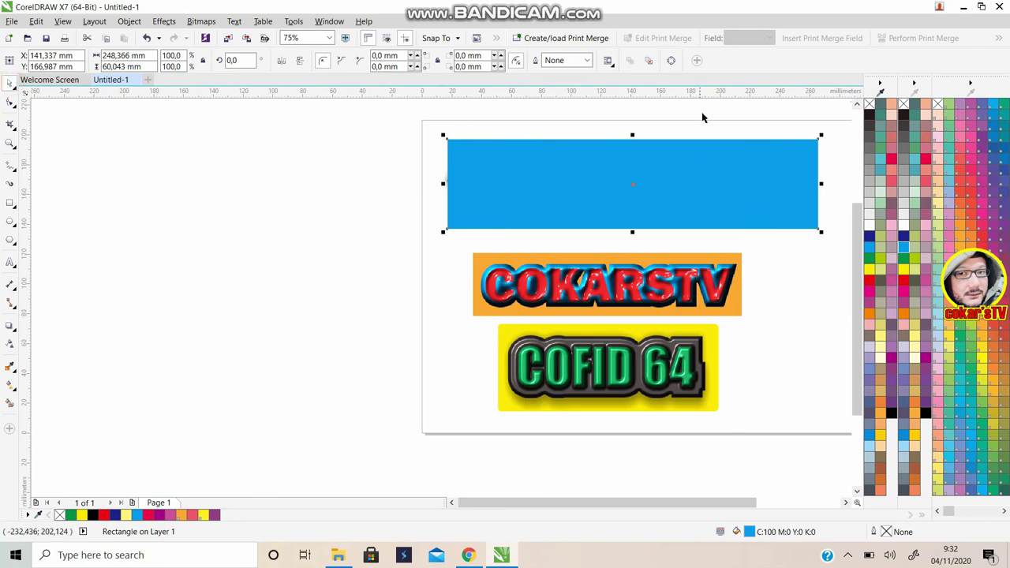
right_click(647, 165)
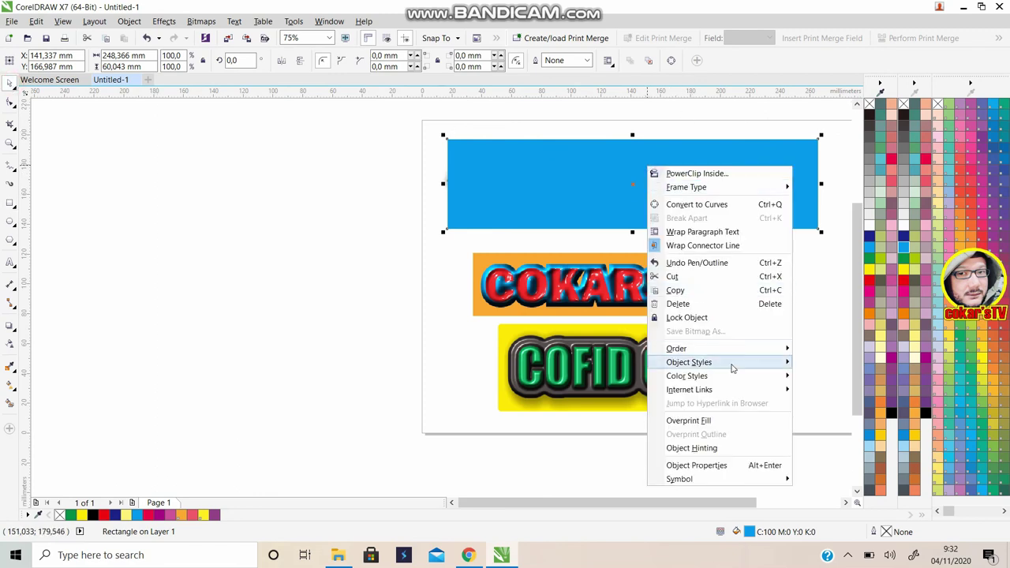
mouse_move(731, 350)
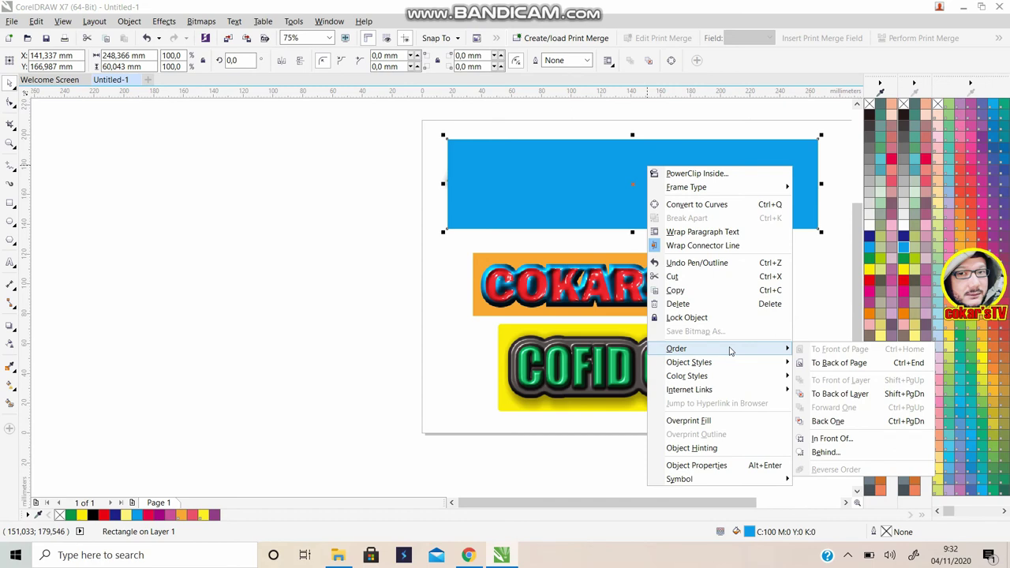
left_click(838, 363)
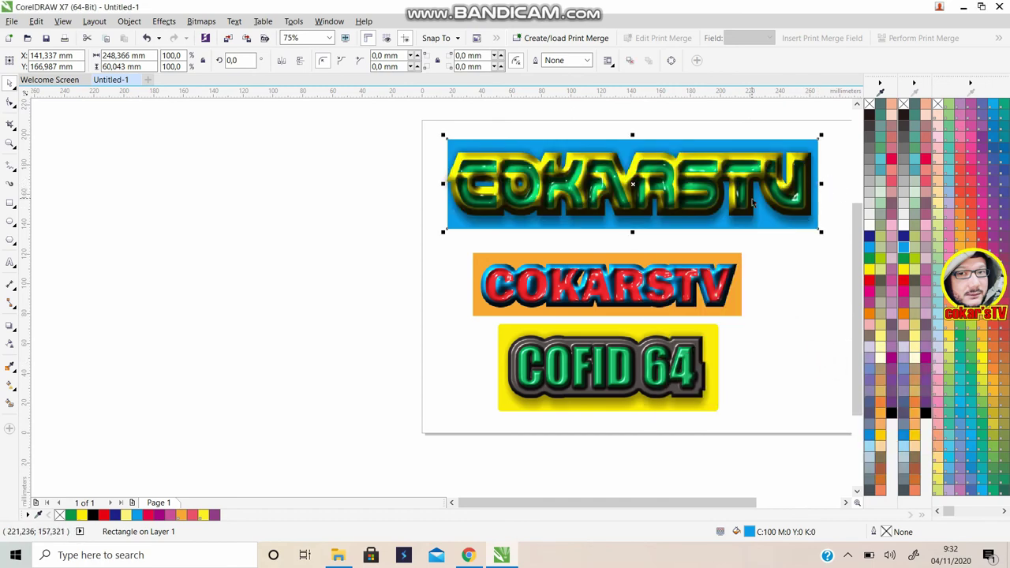
Nudge the cyan background rectangle about 1 mm to the left to centre it behind the logo
key("Left")
key("Left")
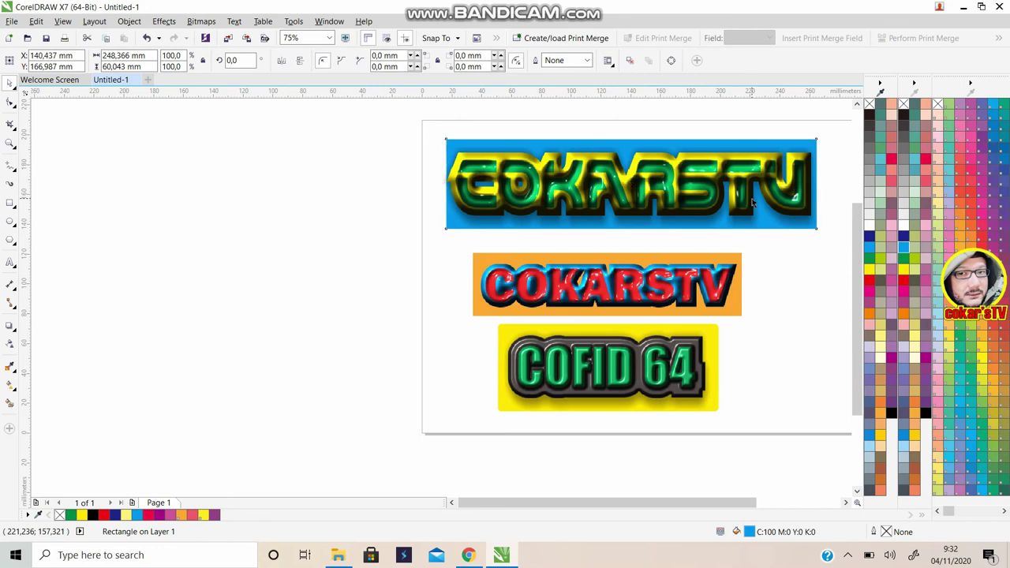
key("Left")
Try mauve, salmon, pink, purple, yellow, sand and orange fills on the rectangle behind the green and yellow COKARSTV logo
left_click(926, 216)
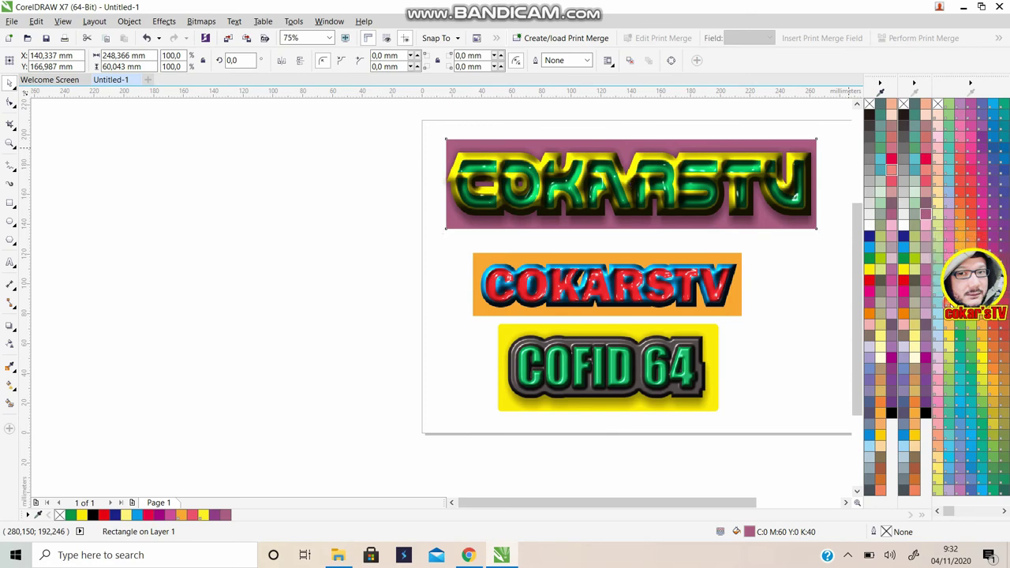
left_click(947, 305)
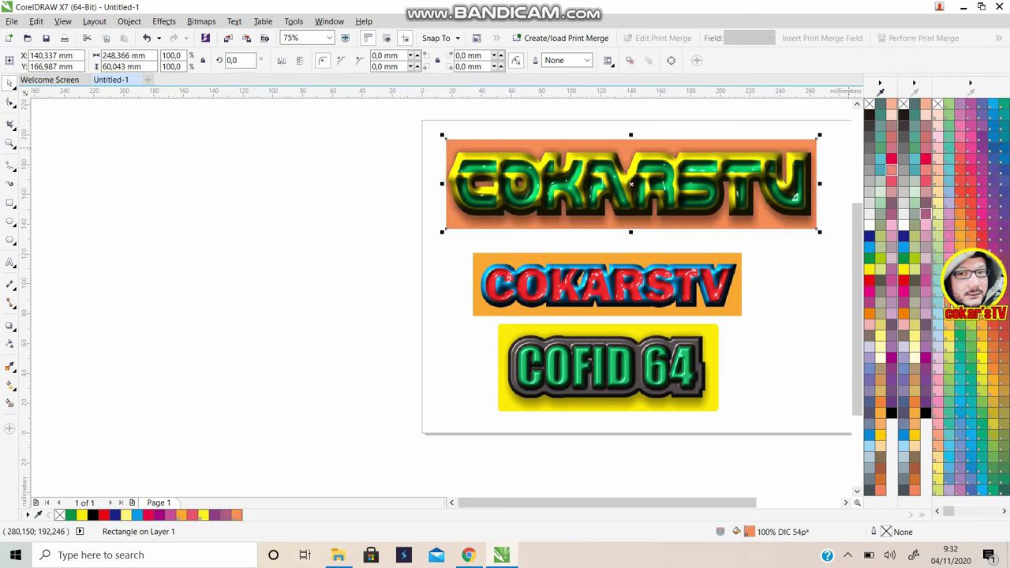
left_click(938, 380)
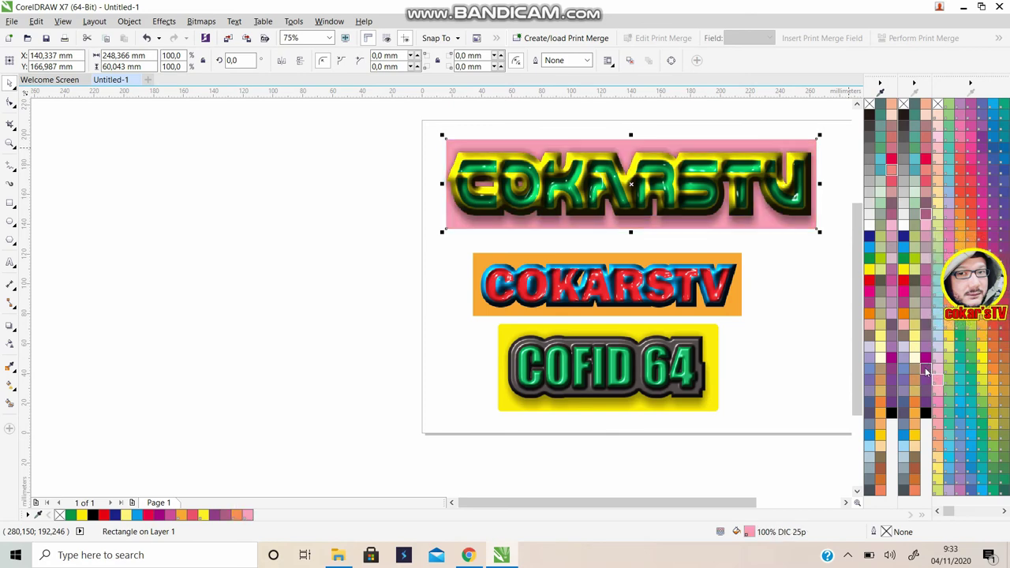
left_click(927, 369)
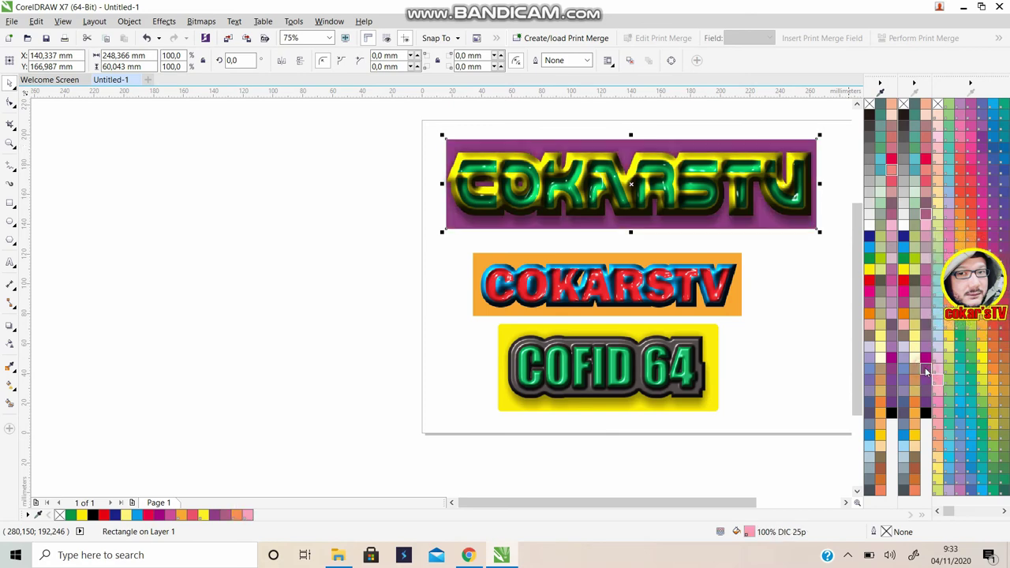
left_click(847, 503)
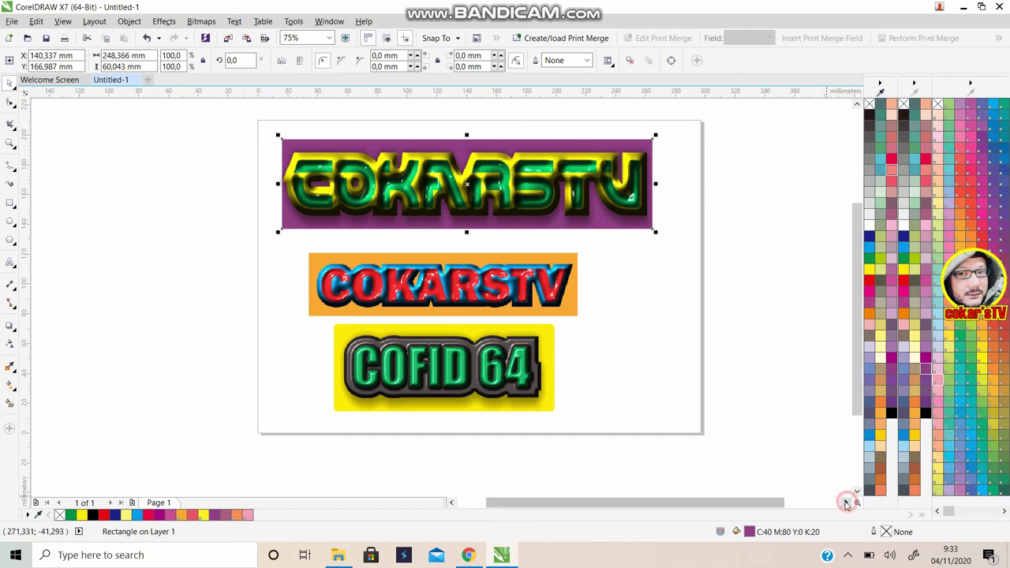
left_click(915, 437)
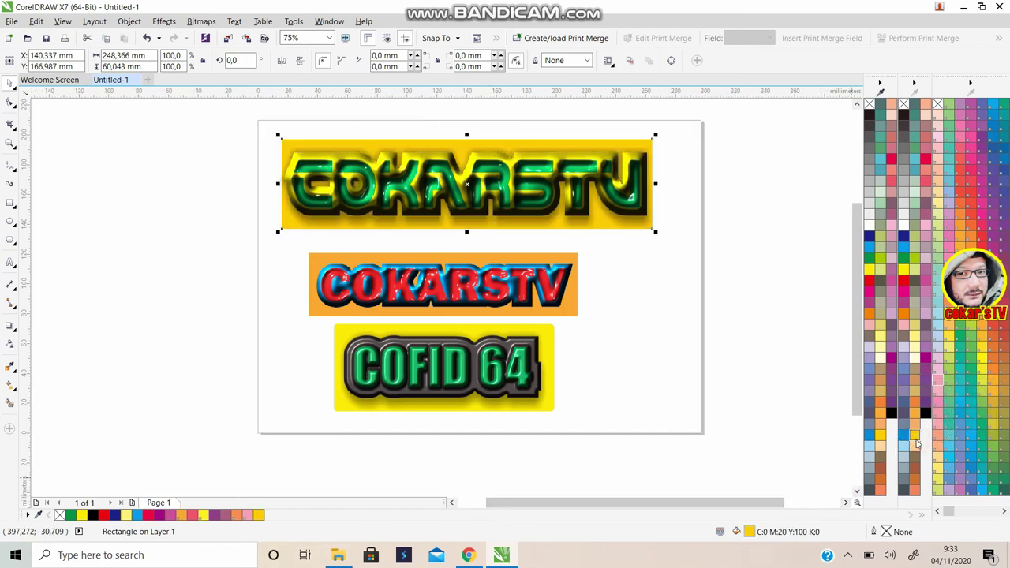
left_click(881, 420)
left_click(882, 394)
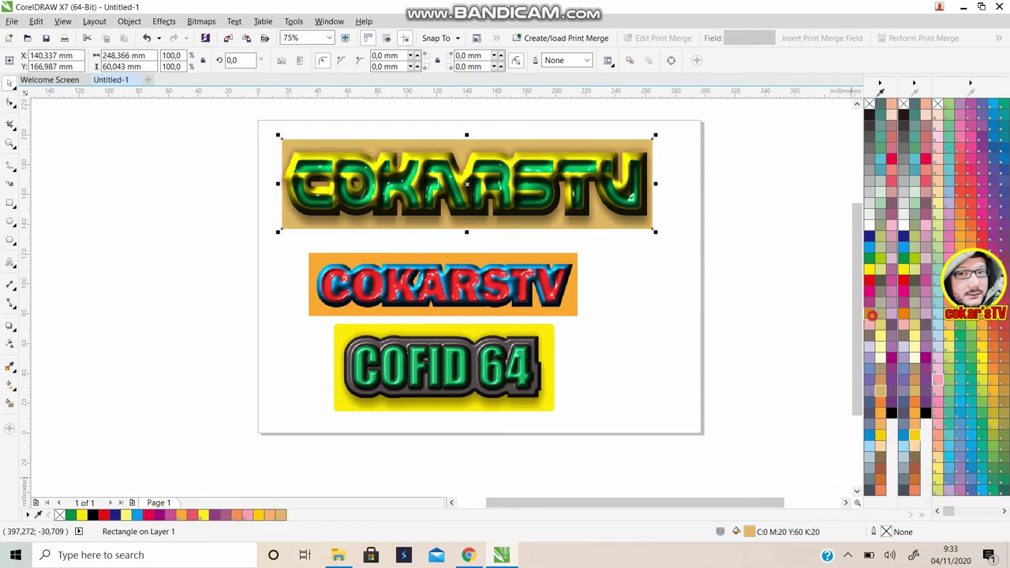
left_click(871, 316)
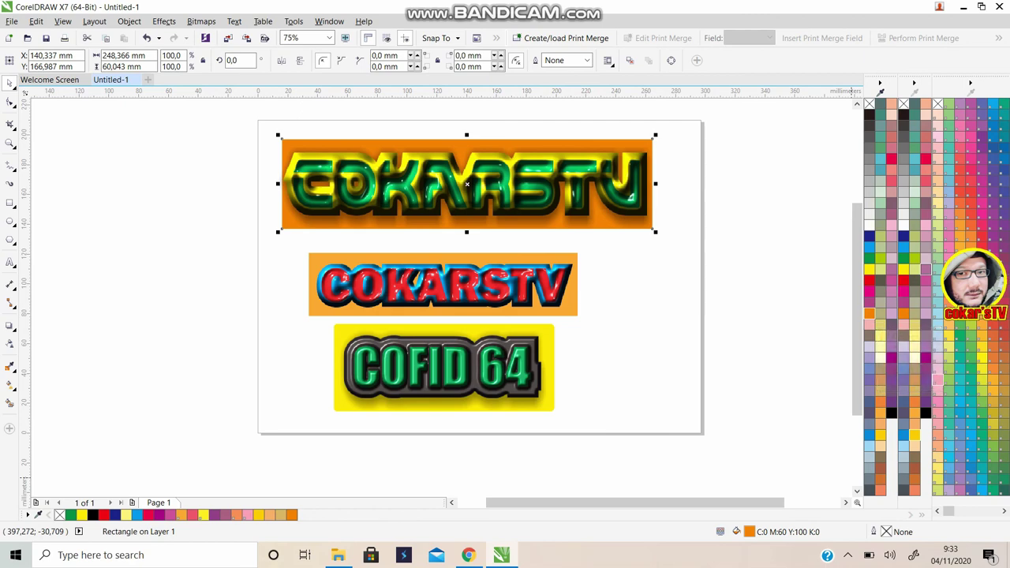
Fill the background rectangle of the green and yellow COKARSTV logo with red-orange and deselect it
left_click(938, 380)
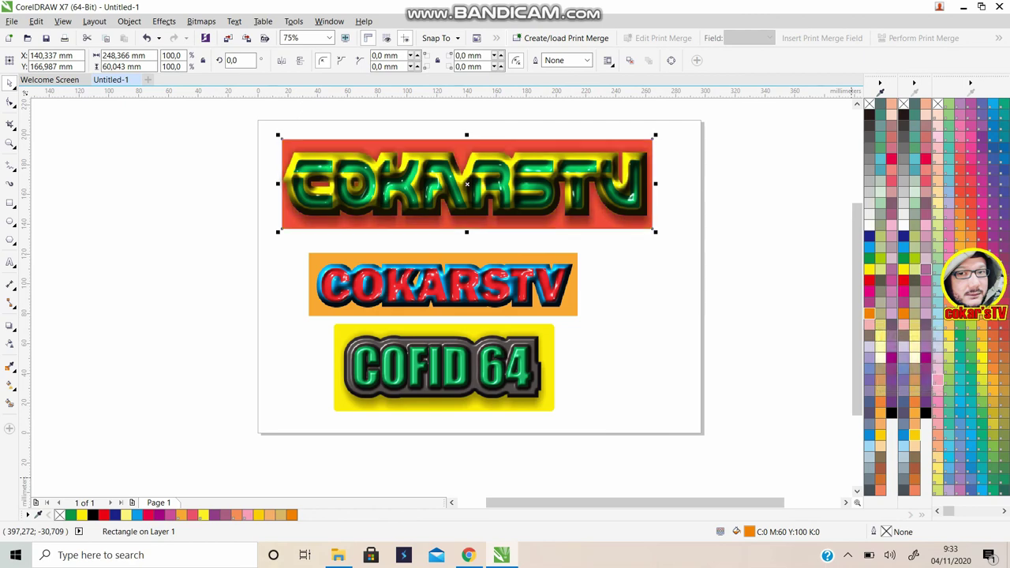
left_click(715, 193)
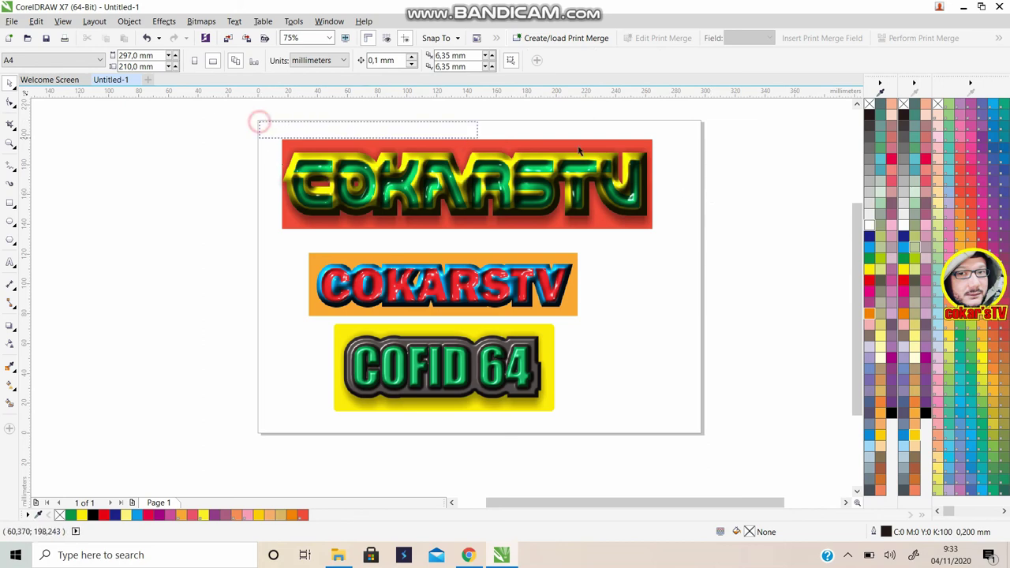
Move the green and yellow COKARSTV logo together with its background rectangle about 6 mm down the page and deselect them
left_click_drag(260, 121, 696, 250)
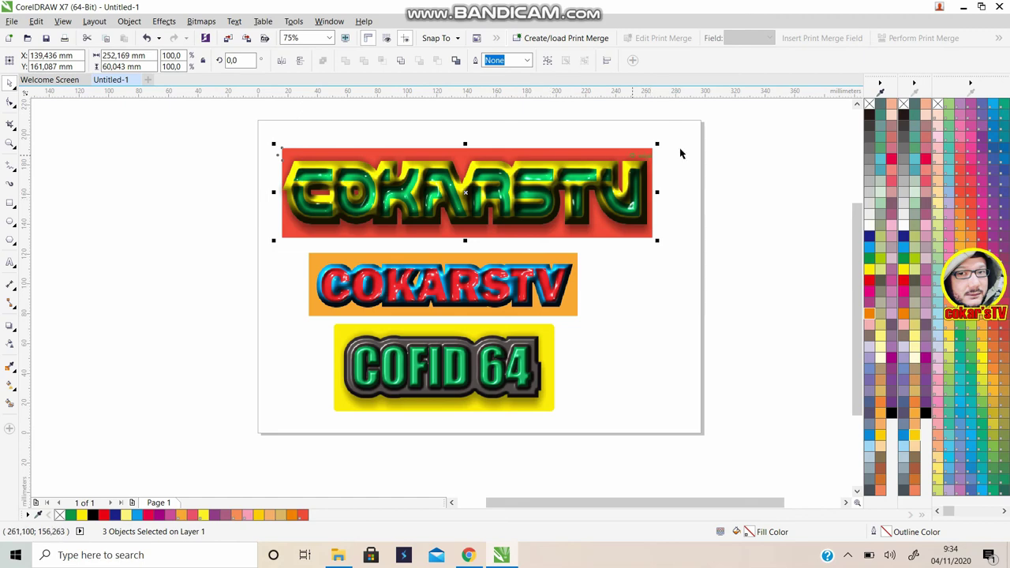
left_click(699, 163)
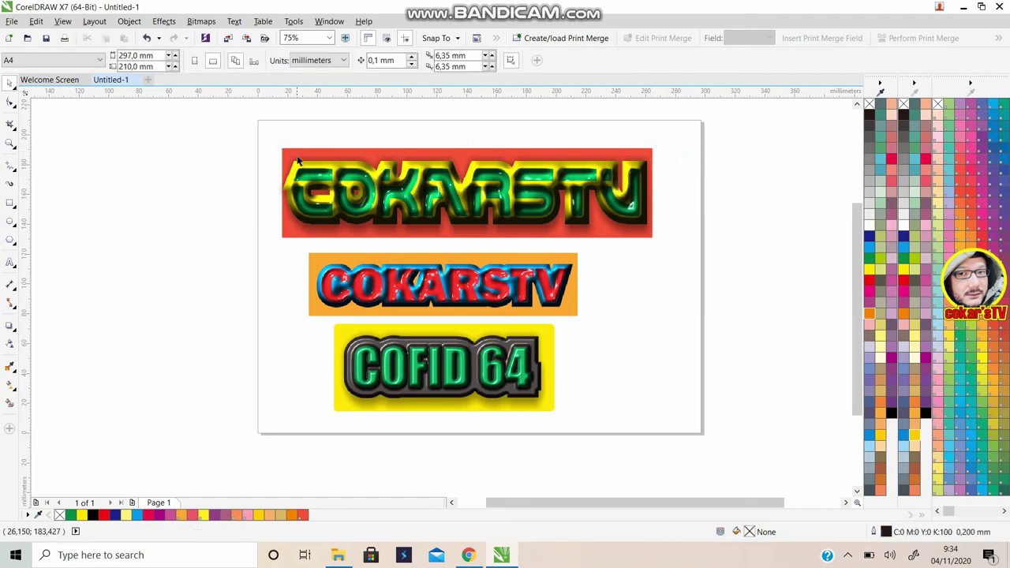